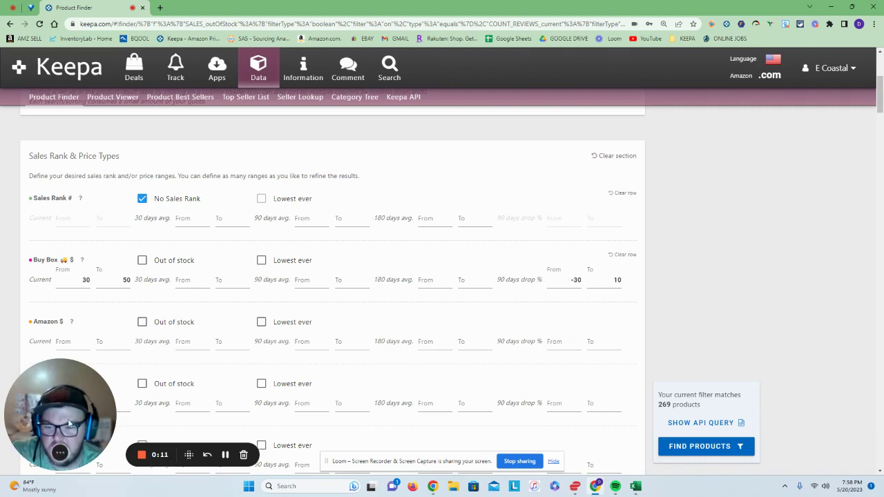
drag(82, 419, 794, 116)
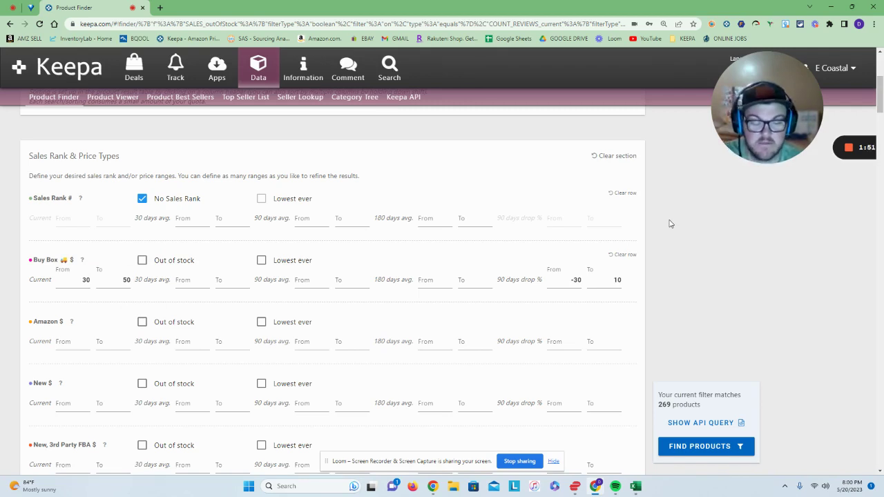
Examine the Buy Box 90-day drop range, the root category and the New Offer Count filters in the Product Finder
click(568, 280)
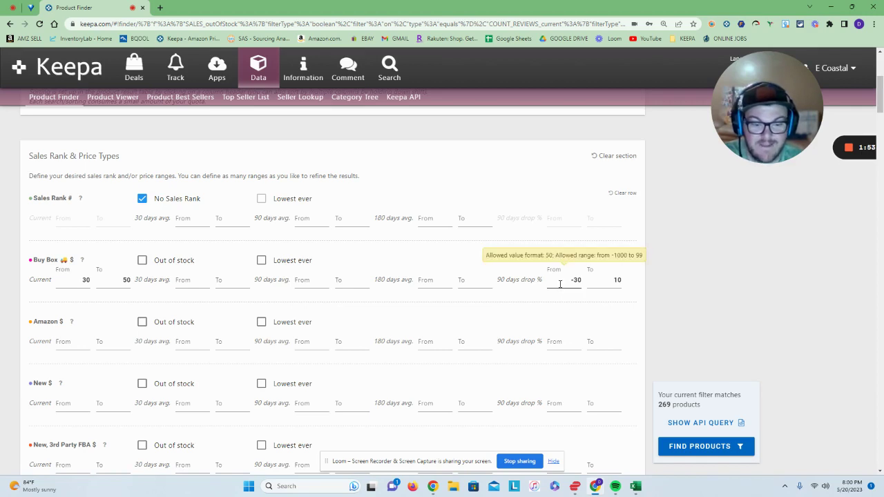
click(615, 280)
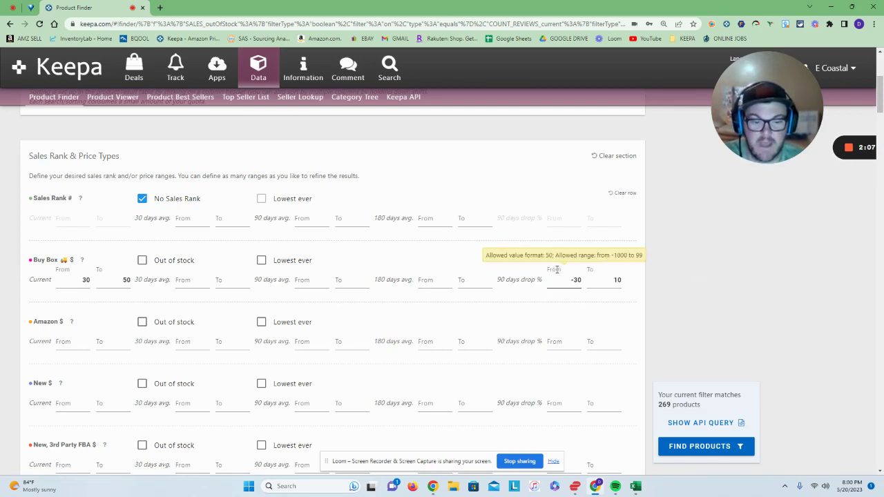
scroll(649, 245, down, 7)
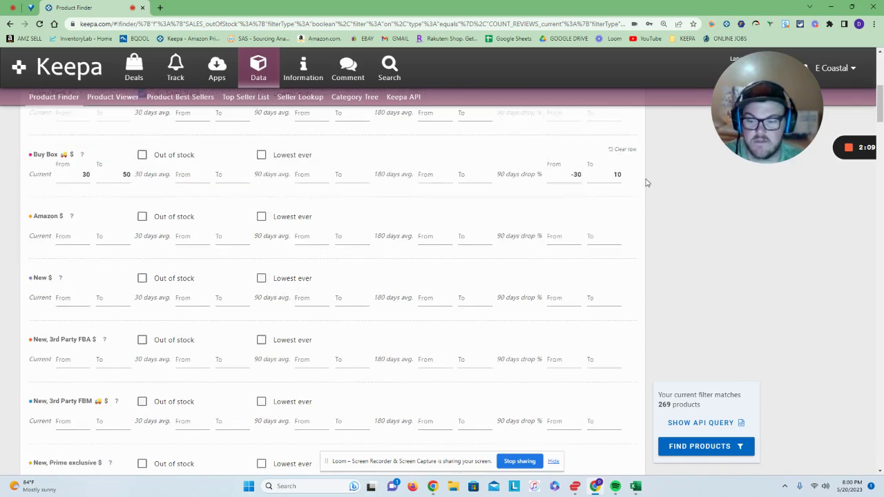
scroll(547, 212, down, 10)
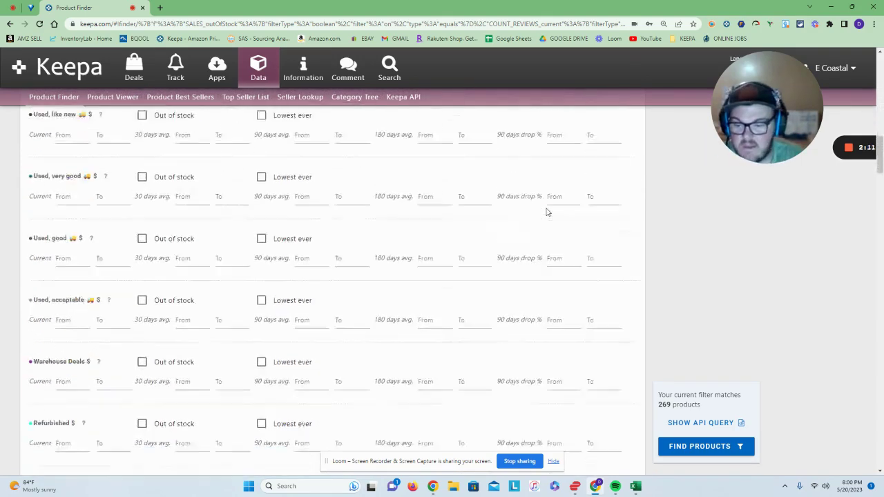
scroll(546, 213, down, 2)
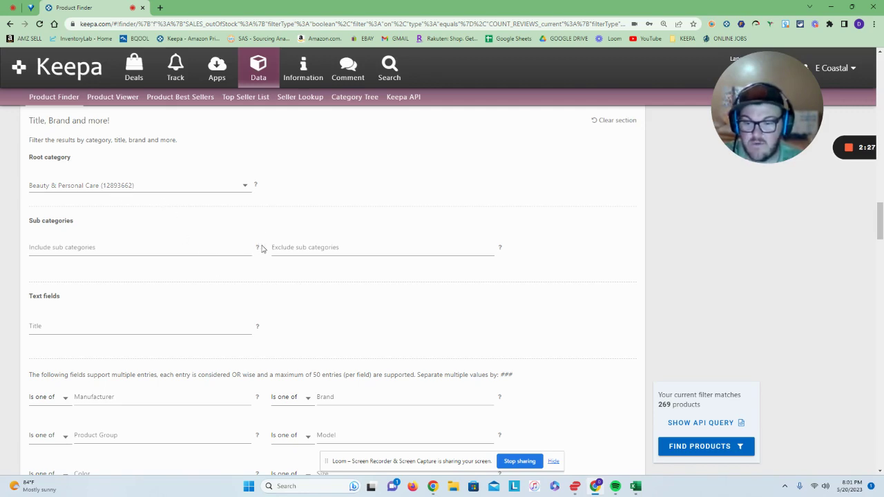
mouse_move(256, 249)
scroll(264, 186, down, 2)
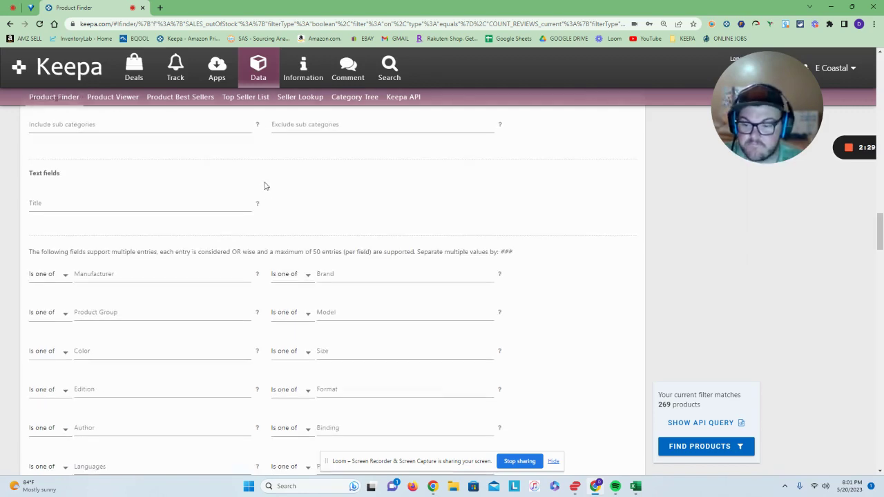
scroll(267, 184, down, 1)
scroll(269, 198, up, 3)
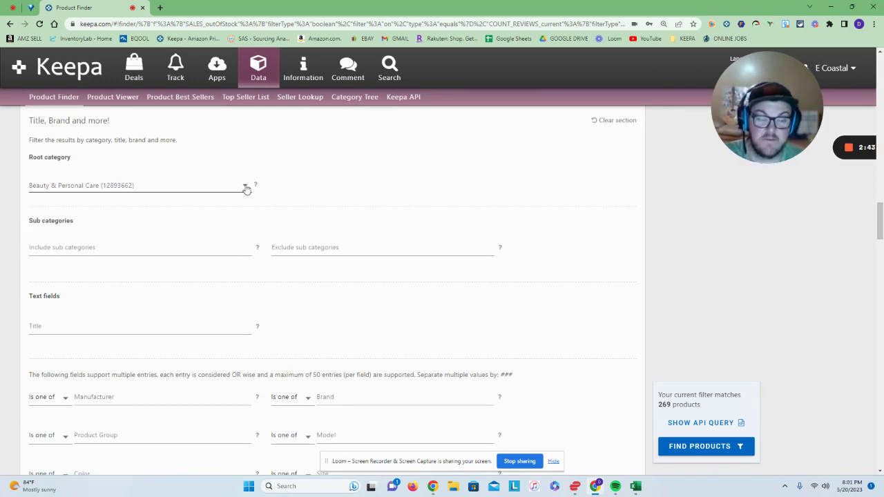
scroll(249, 185, down, 7)
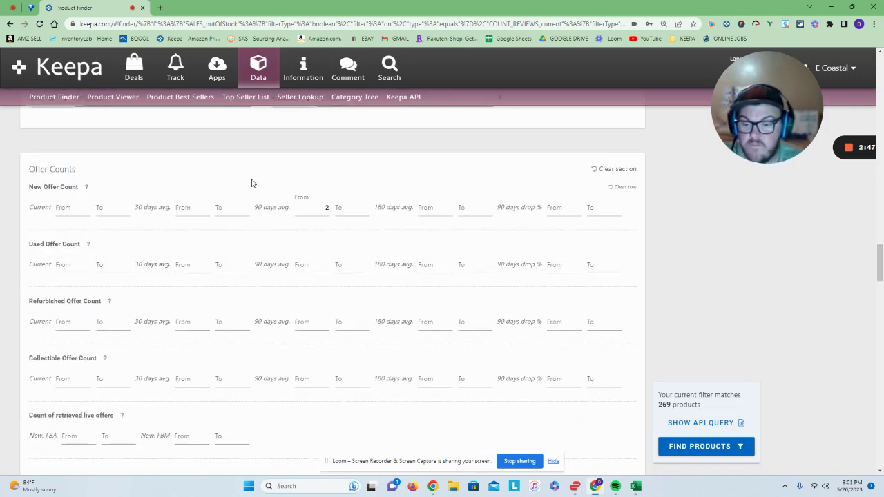
click(311, 213)
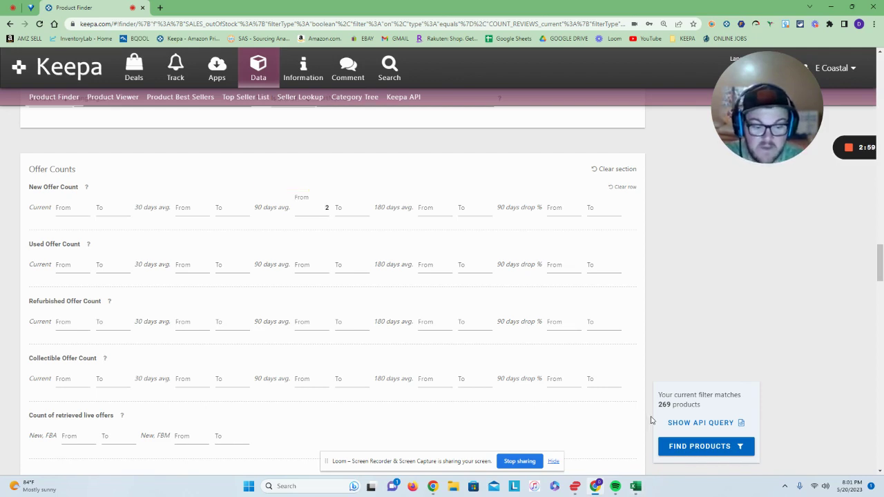
drag(677, 404, 659, 406)
click(704, 332)
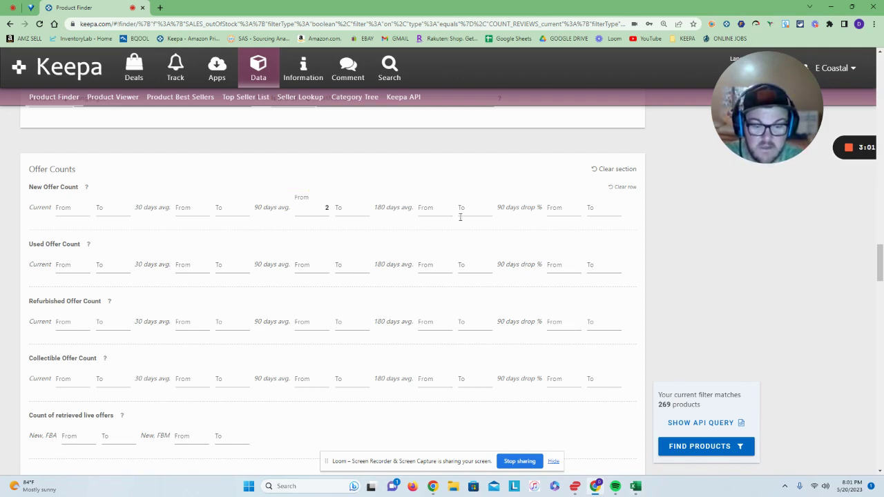
Clear the minimum of the New Offer Count 90-day average to compare the number of matching products
double_click(326, 207)
key(BackSpace)
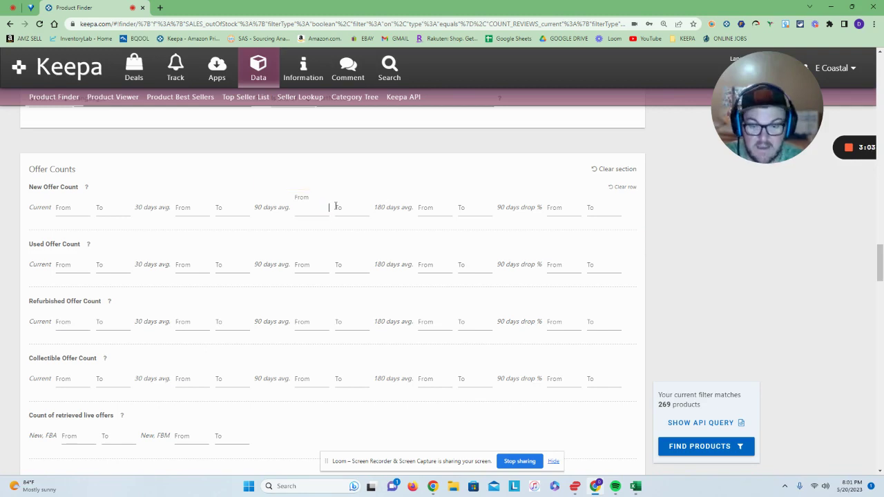
click(757, 303)
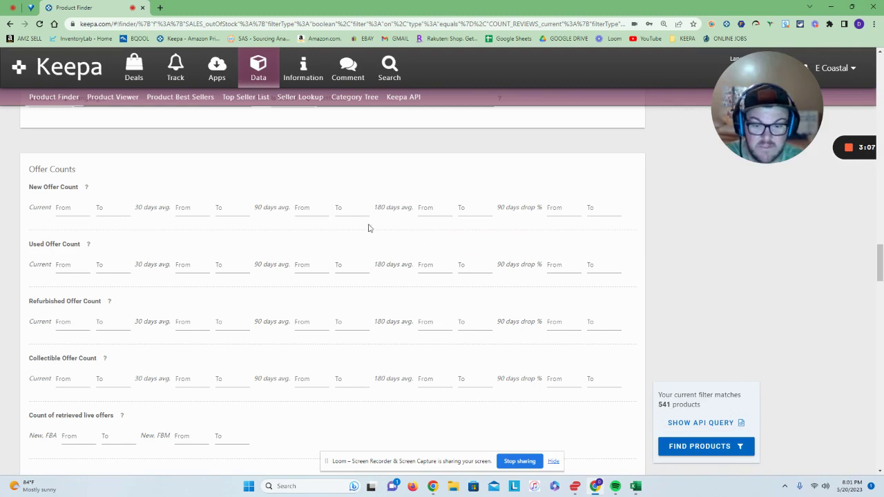
Set the minimum of the New Offer Count 90-day average to 2
click(315, 209)
text(2)
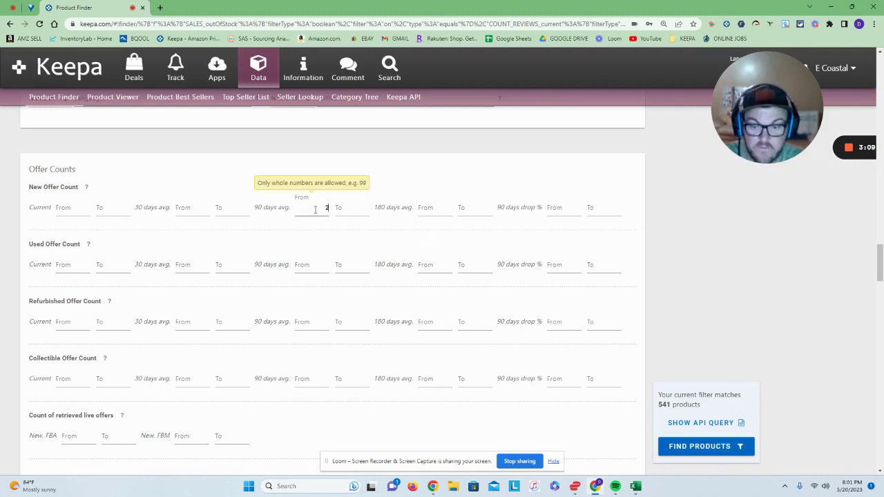
click(834, 284)
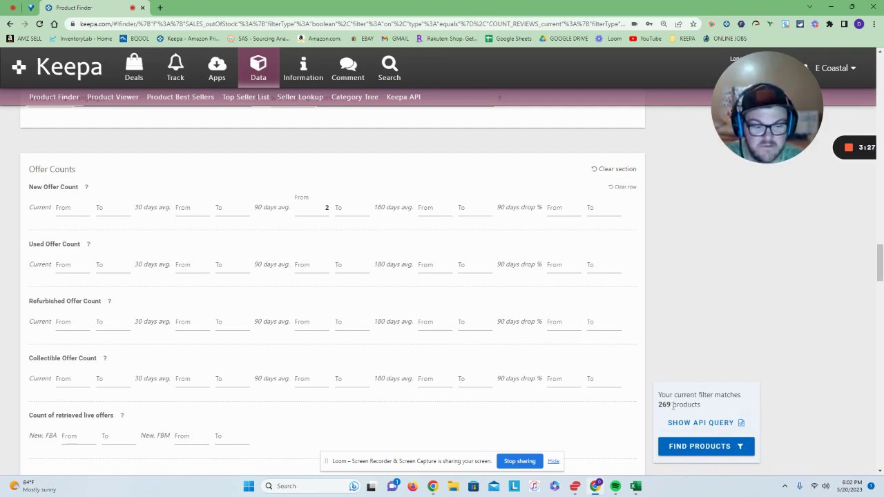
mouse_move(660, 395)
mouse_down()
mouse_move(670, 404)
mouse_move(660, 396)
mouse_up()
click(706, 314)
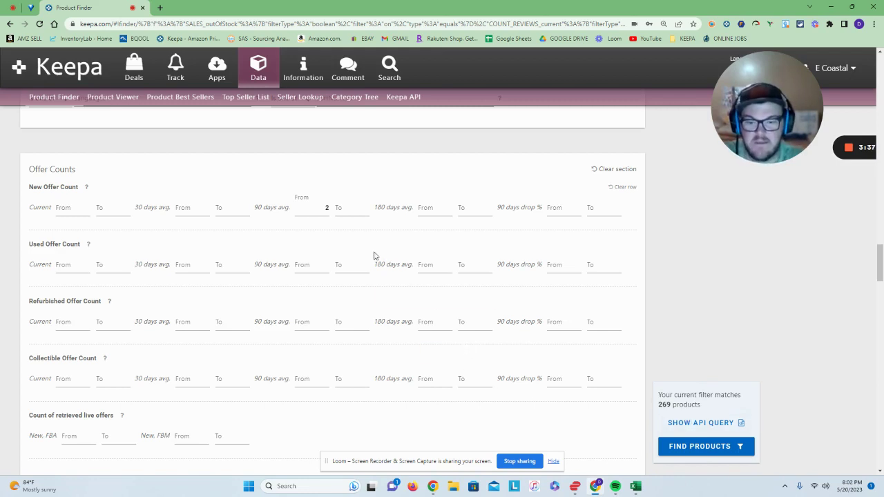
click(359, 215)
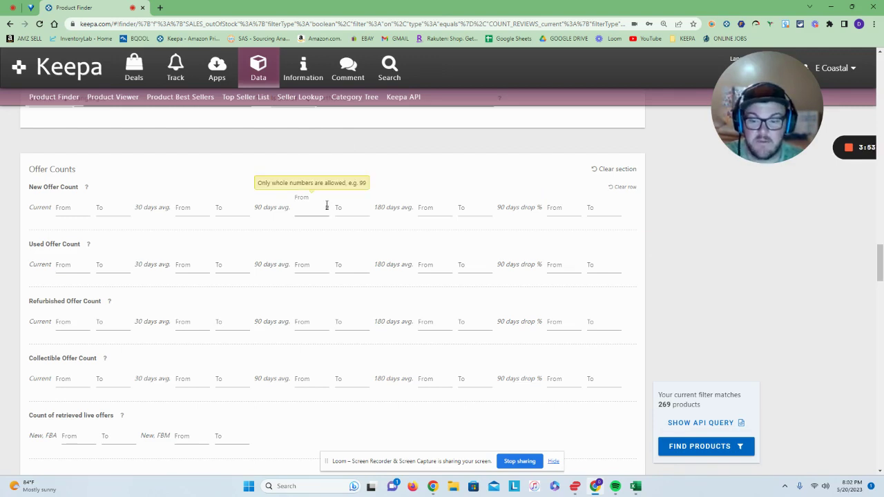
Clear the minimum of the Review Count 90-day drop percentage to compare the number of matching products
scroll(327, 206, down, 5)
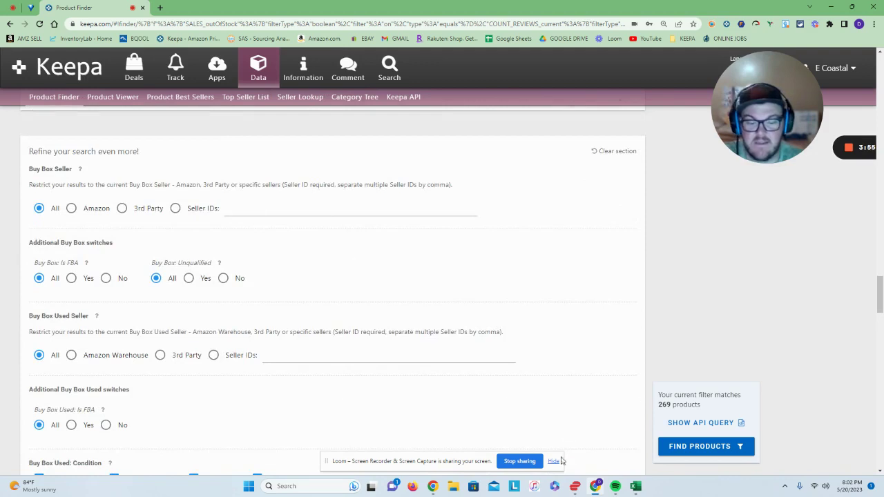
click(555, 463)
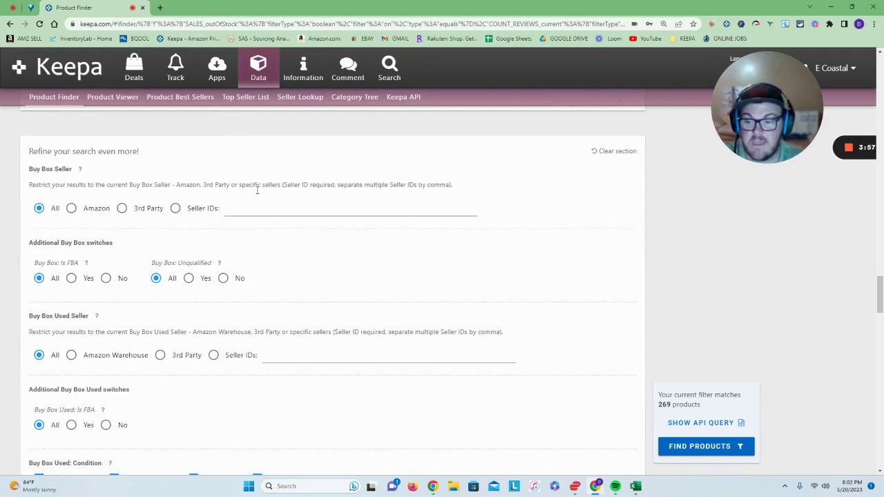
scroll(147, 155, down, 12)
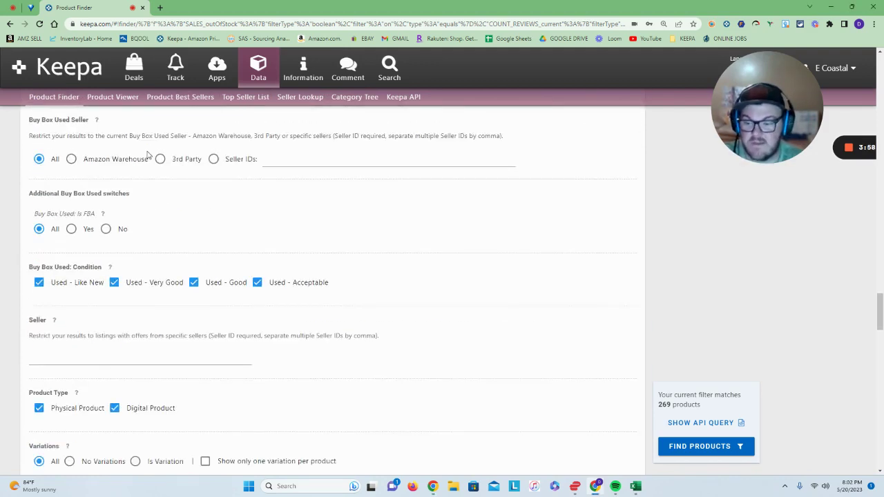
scroll(147, 154, down, 10)
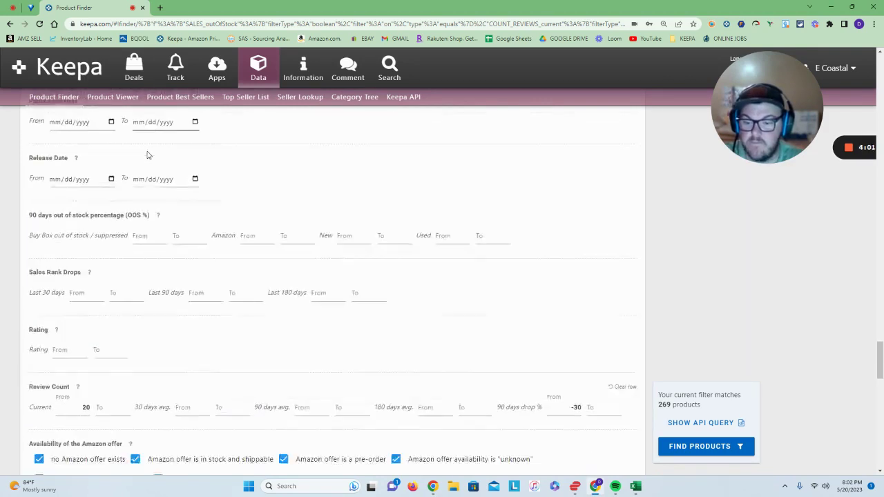
click(73, 185)
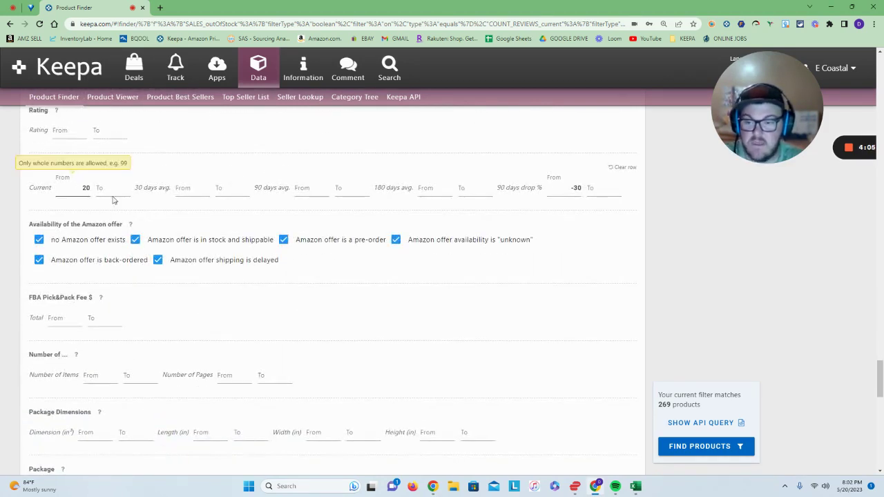
click(560, 178)
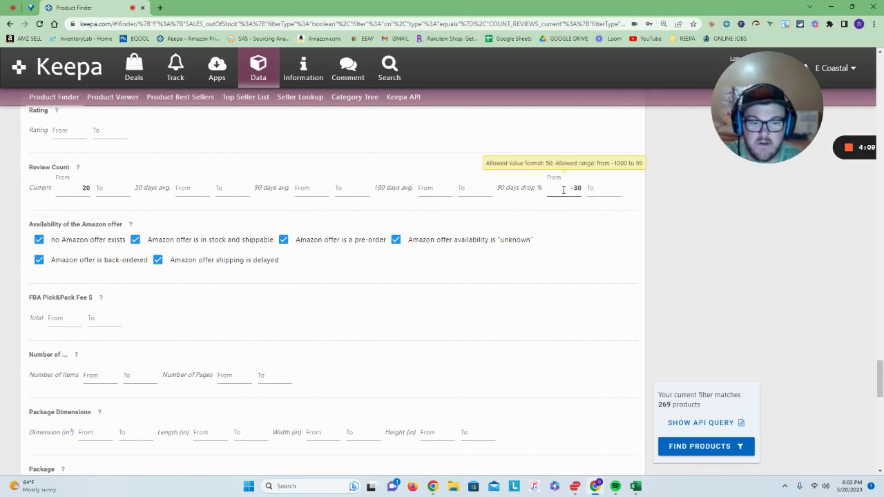
drag(563, 190, 601, 188)
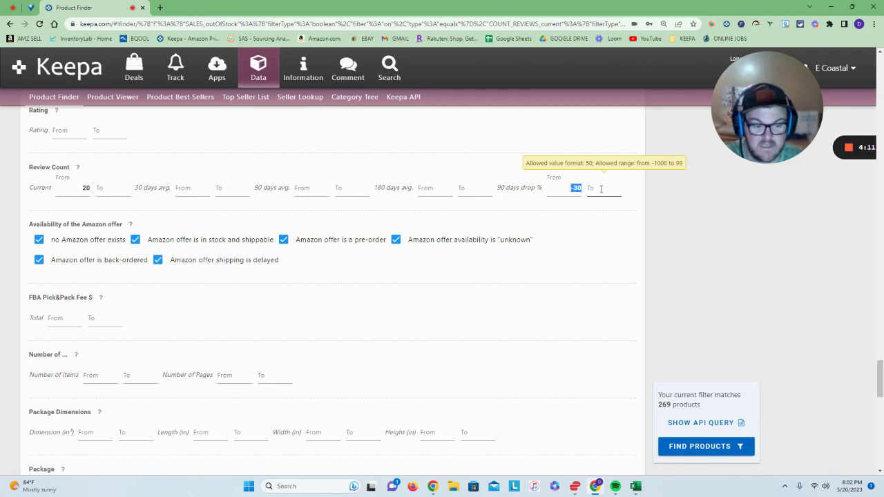
click(733, 243)
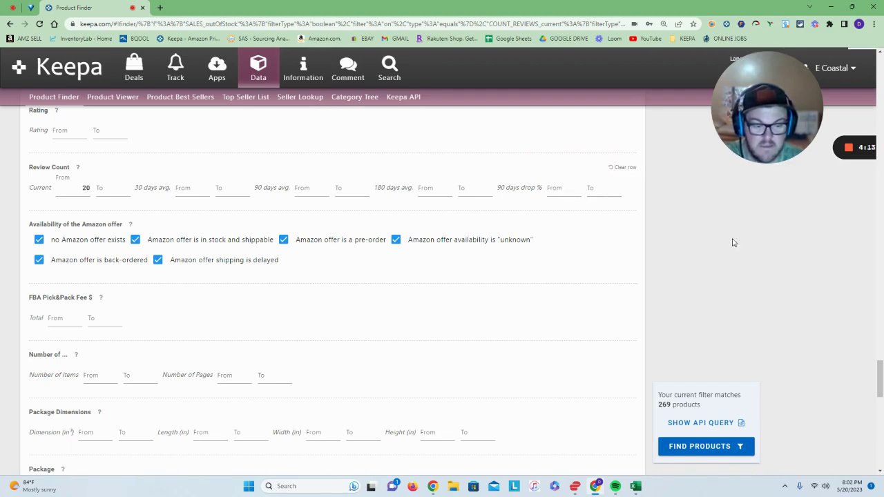
Set the minimum of the Review Count 90-day drop percentage to -30
click(556, 194)
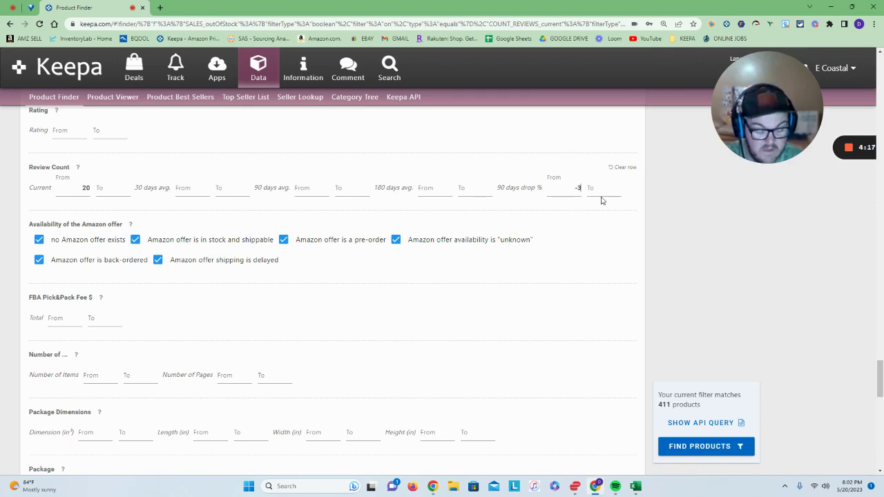
click(727, 227)
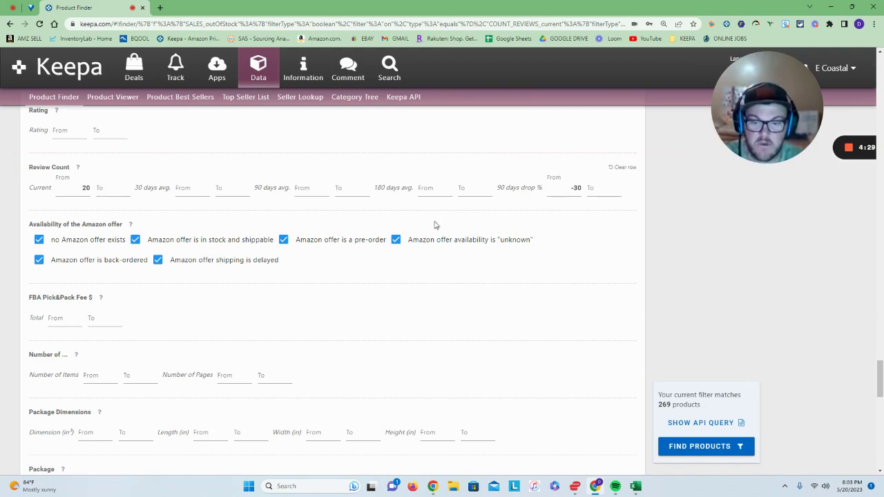
Review the remaining filter sections and run the product search with the current filters
scroll(436, 205, down, 10)
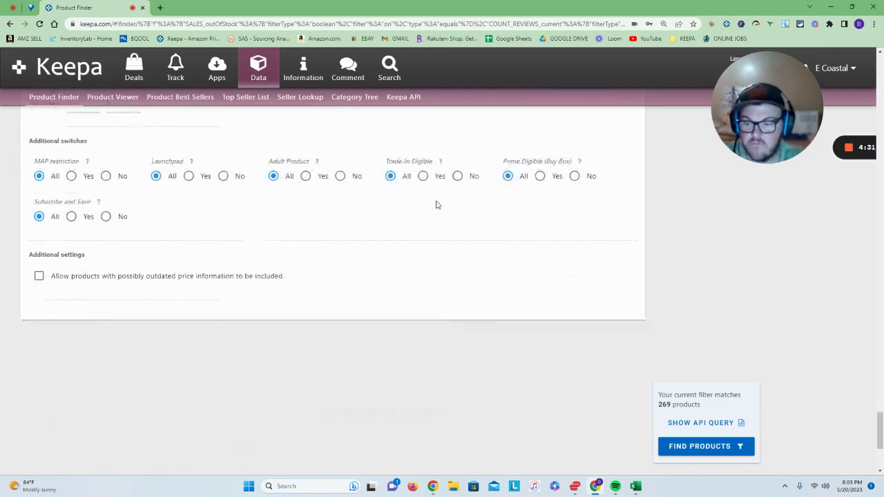
scroll(436, 205, up, 20)
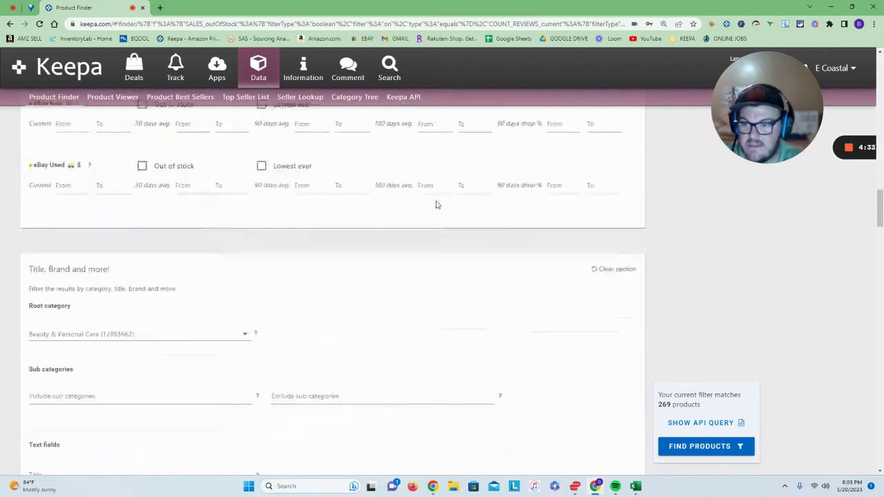
scroll(436, 204, up, 10)
scroll(436, 205, down, 3)
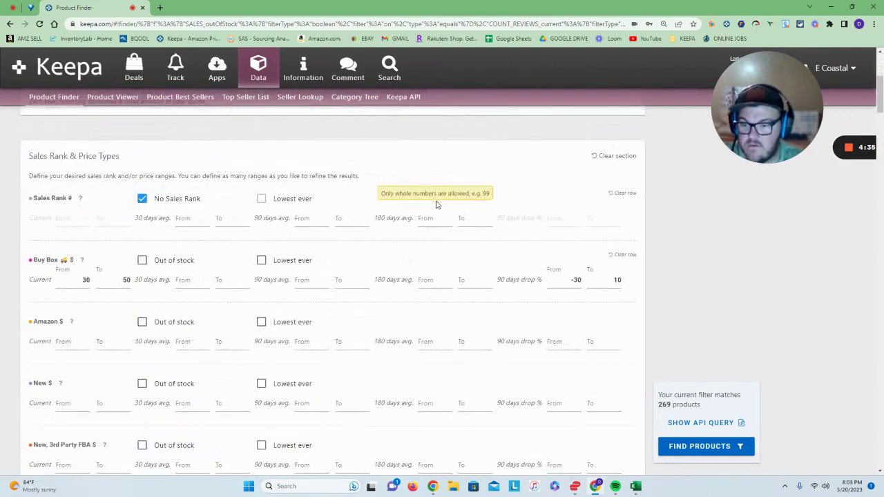
scroll(778, 249, down, 10)
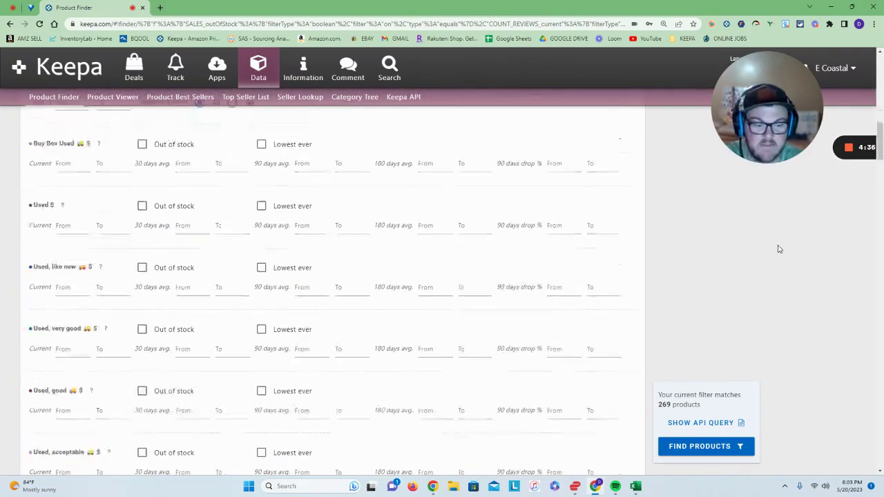
click(706, 446)
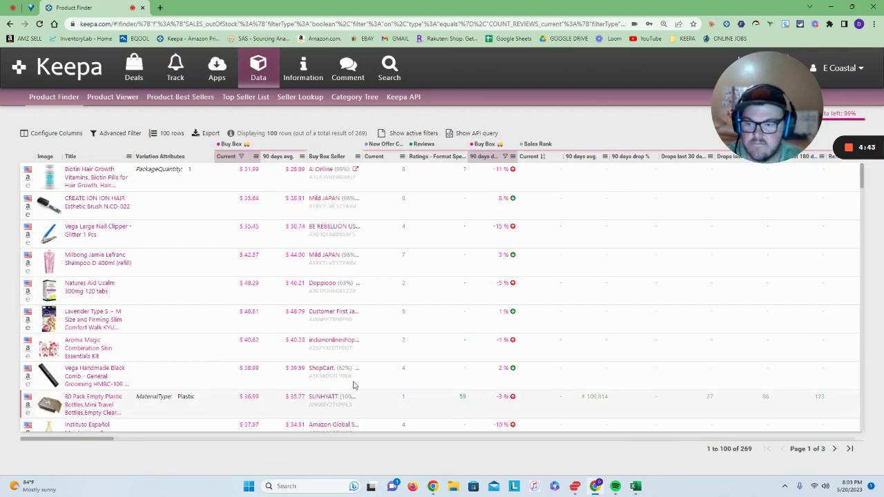
Open the Amazon listing of the Biotin Hair Growth Vitamins product from the search results and look through it
mouse_move(59, 183)
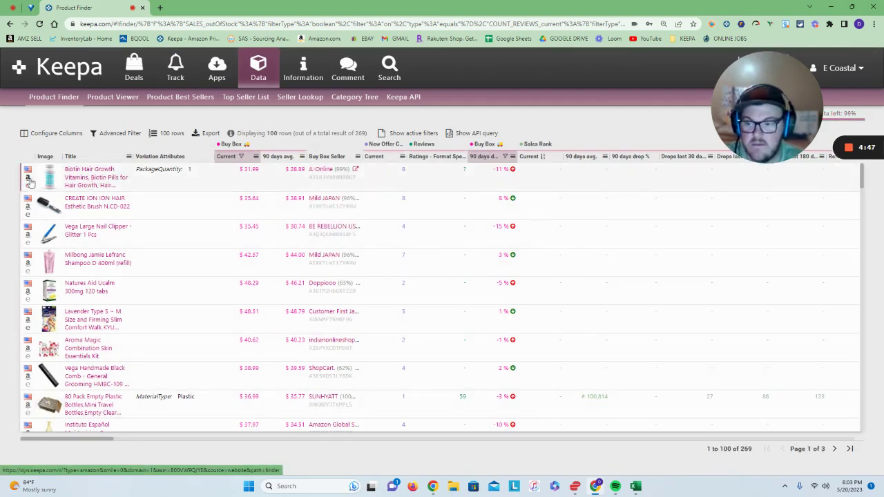
click(30, 179)
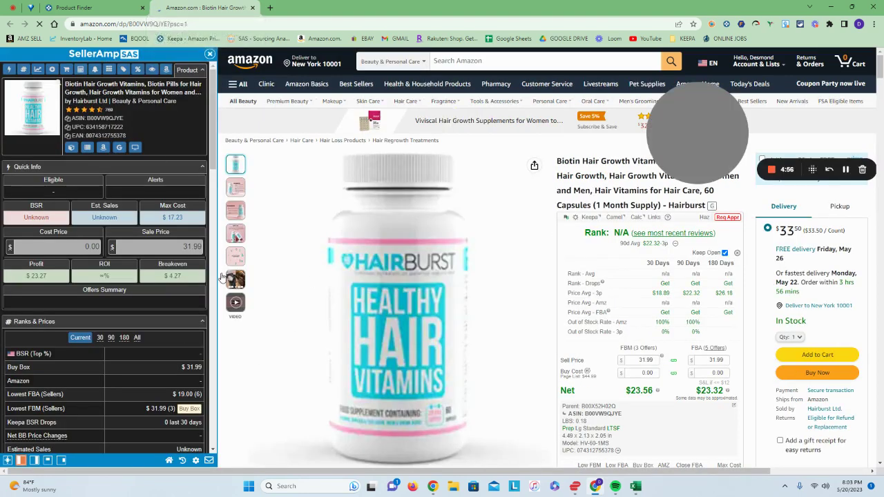
scroll(512, 214, down, 2)
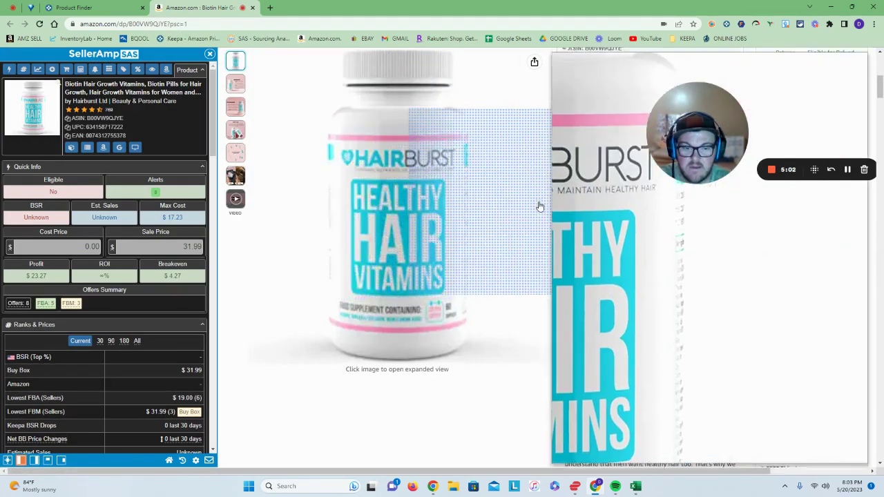
Examine the Keepa price history of the hair vitamins listing, temporarily hiding the New Offer Count line to isolate the Review Count
scroll(539, 206, up, 2)
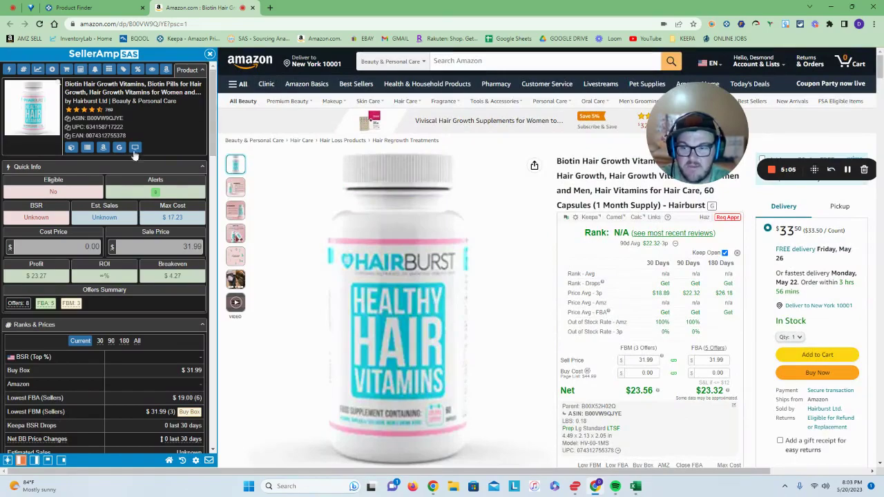
scroll(435, 201, down, 2)
scroll(434, 201, down, 6)
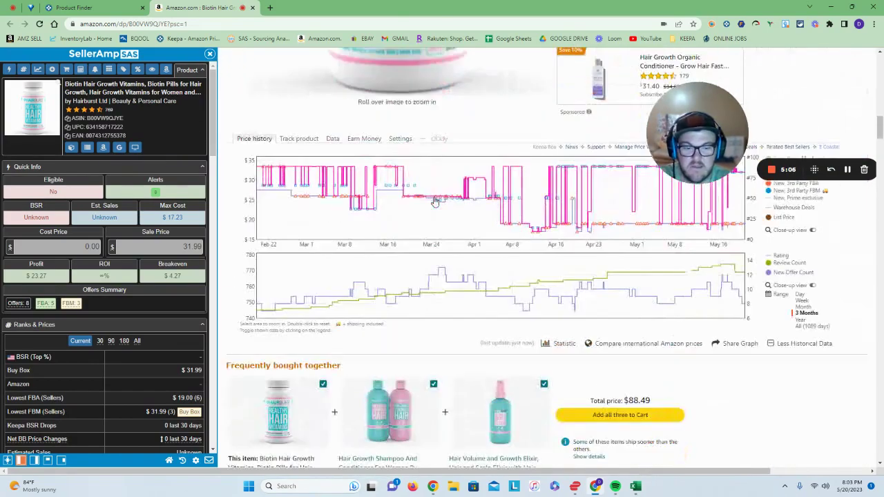
scroll(631, 166, up, 2)
drag(707, 89, 807, 49)
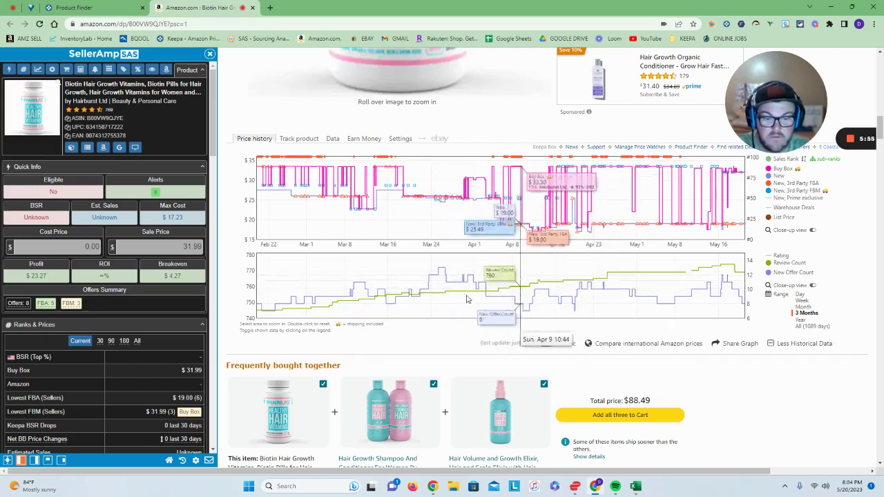
click(769, 277)
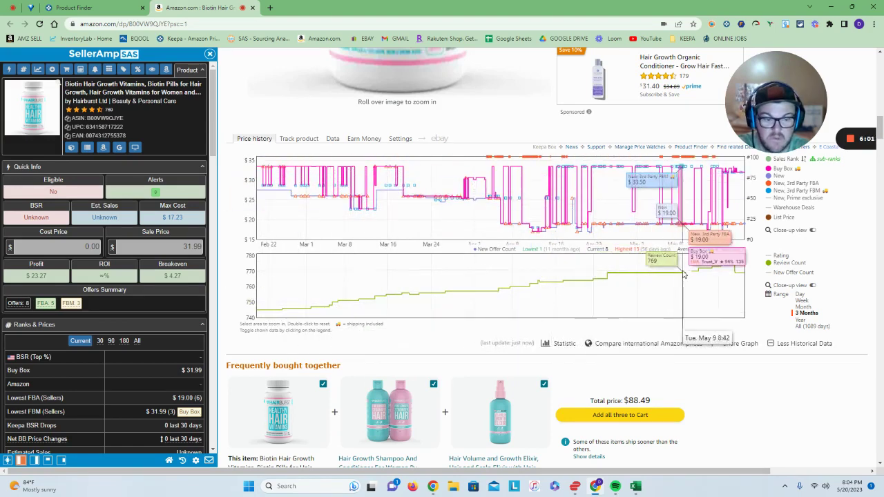
click(769, 276)
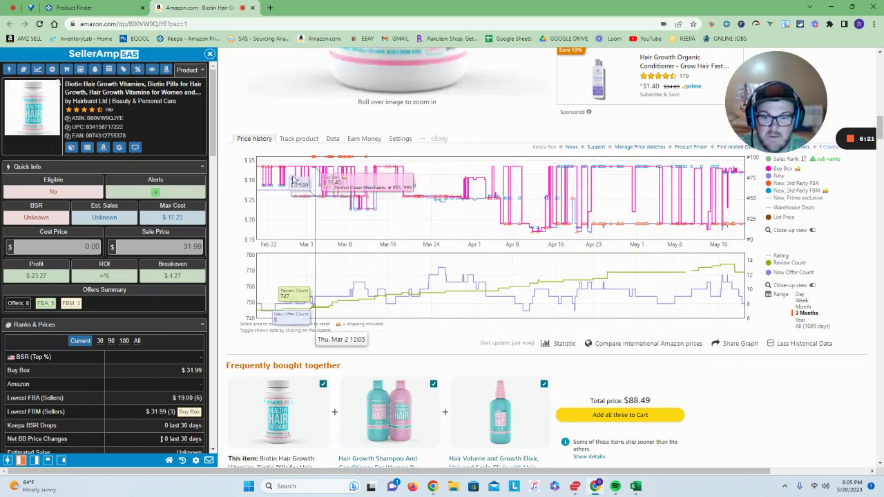
Show Keepa's Buy Box Statistics for the product and check the average prices of Trust_V and A1 Great Deals
click(332, 139)
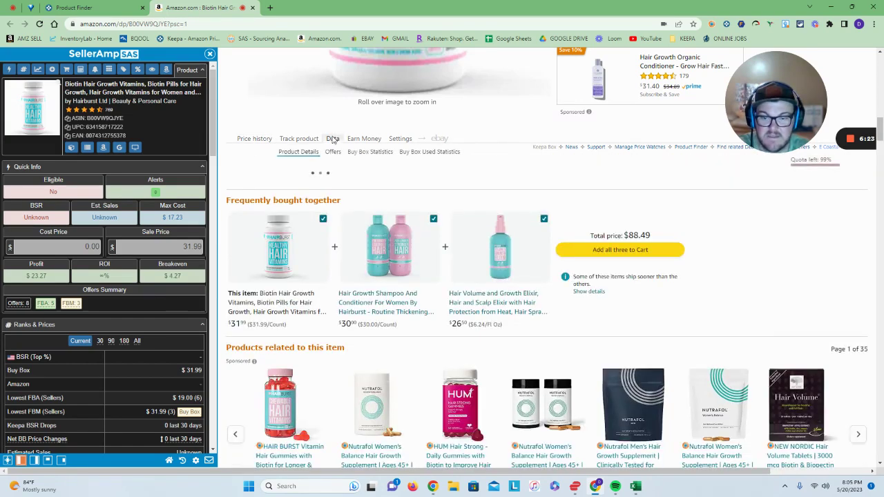
click(380, 155)
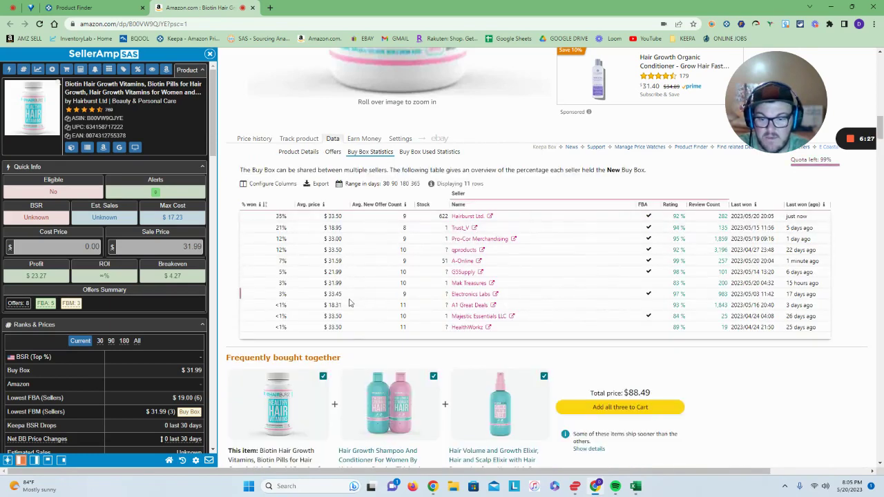
click(338, 229)
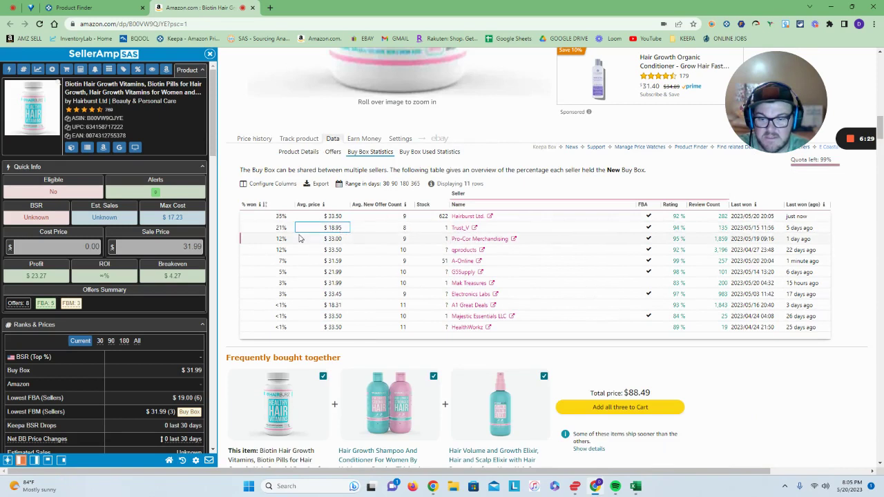
click(338, 306)
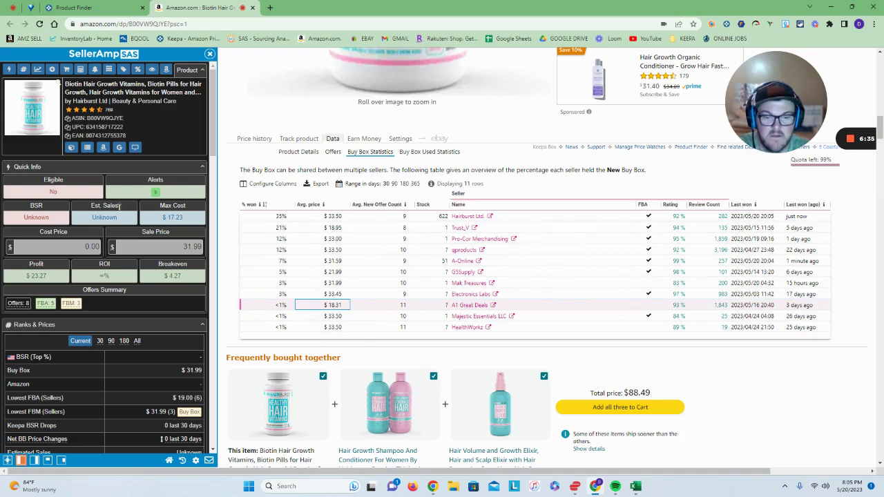
Check the current offers in SellerAmp, then examine each seller's stock history in Keepa's offers data
scroll(131, 245, down, 10)
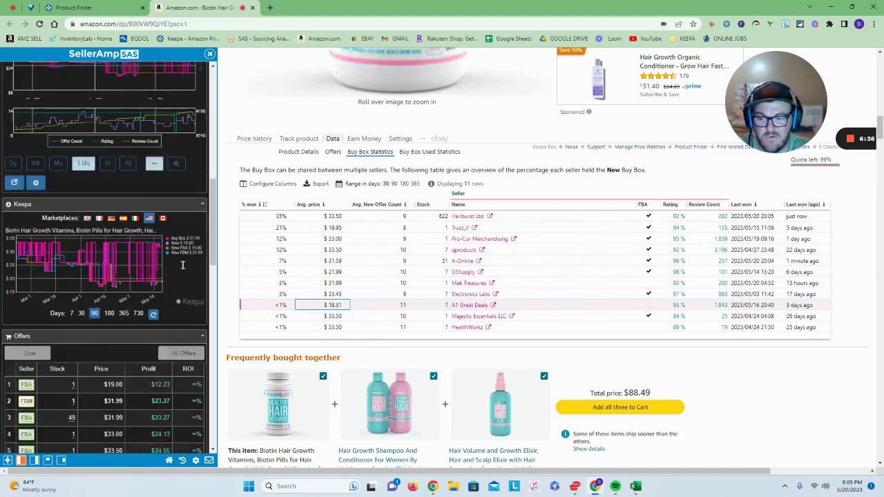
scroll(138, 256, up, 3)
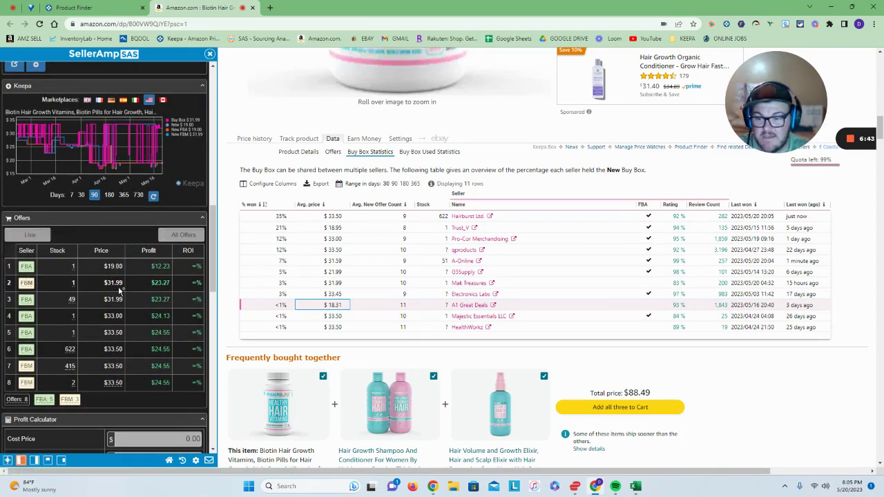
click(335, 152)
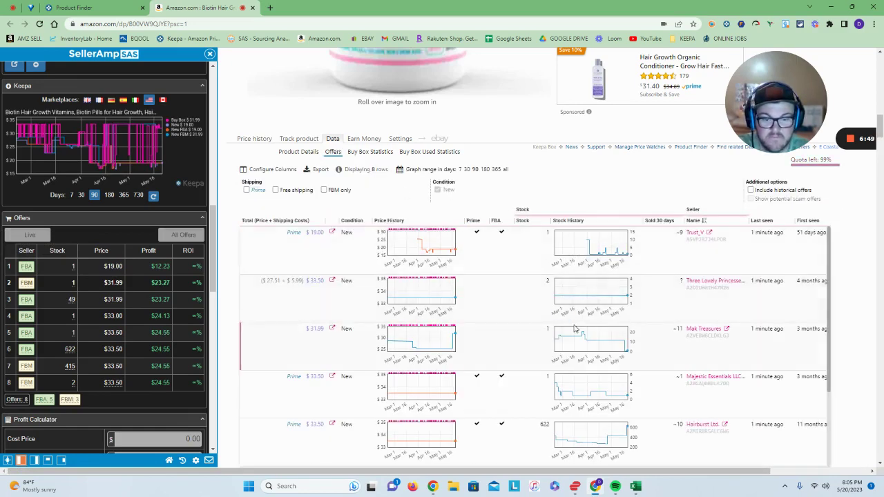
scroll(575, 328, down, 2)
mouse_move(557, 280)
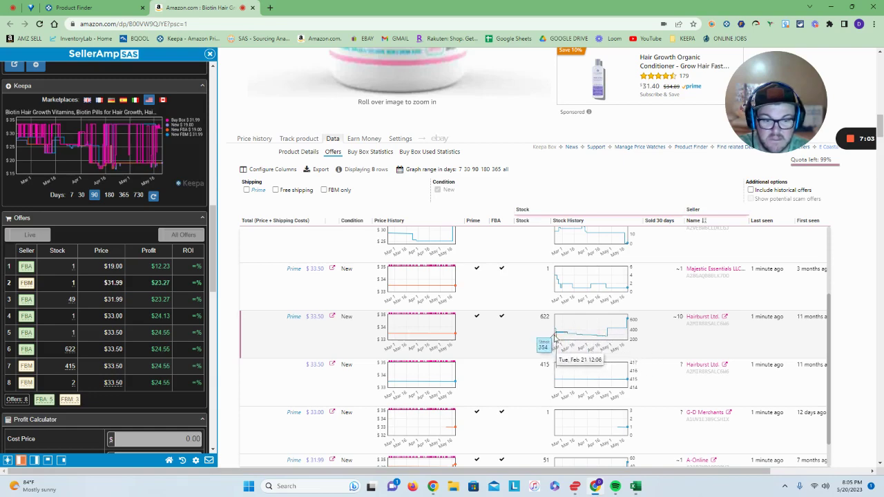
Search Google for the product from SellerAmp and open the sponsored TotalHealthReports offer in a new tab
scroll(562, 346, up, 5)
scroll(118, 210, up, 10)
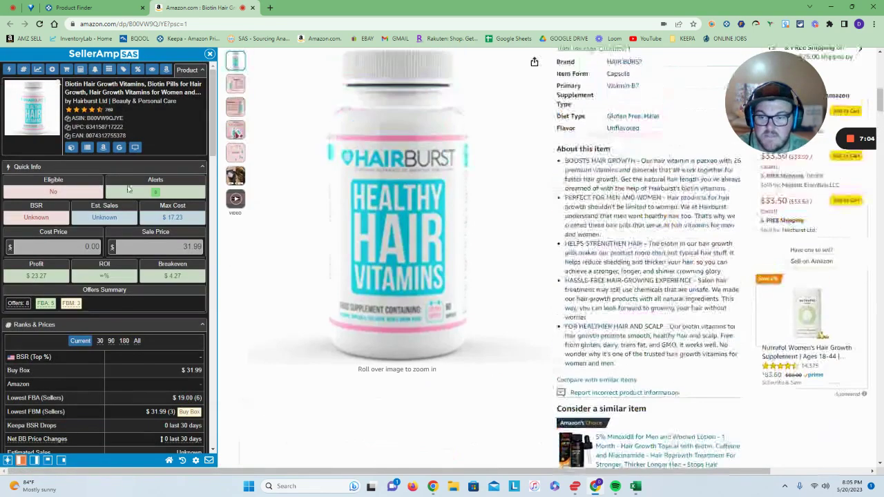
click(120, 150)
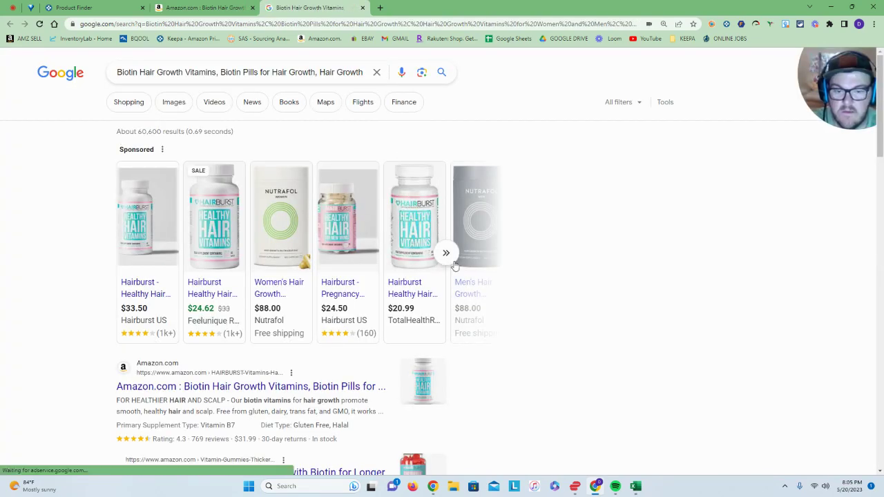
right_click(411, 296)
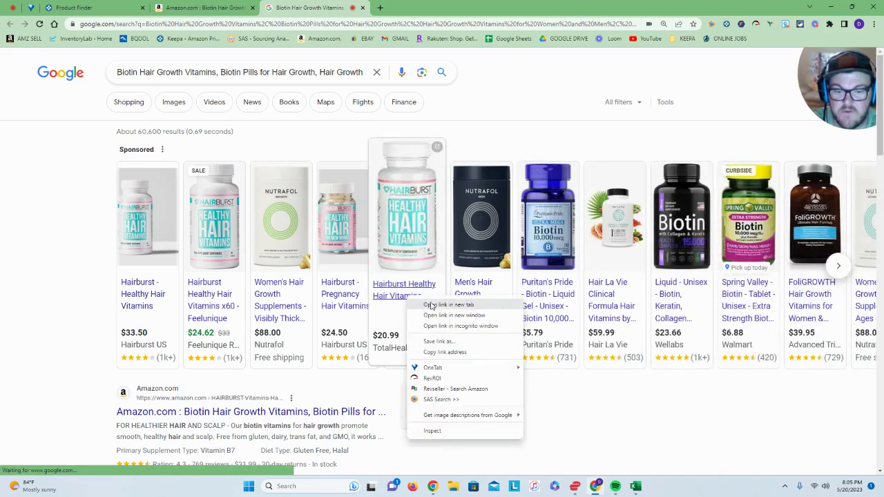
click(436, 304)
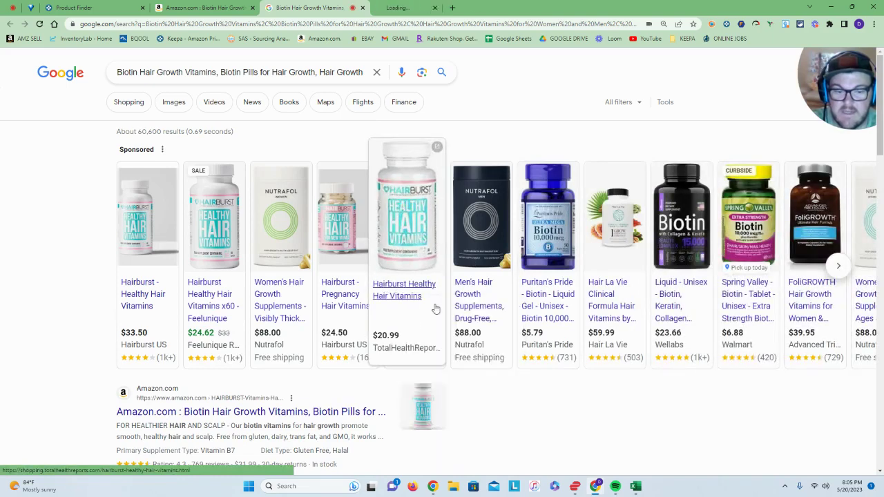
Look through the remaining sponsored offers and the Google Shopping results for other stores selling the Hairburst vitamins
click(840, 267)
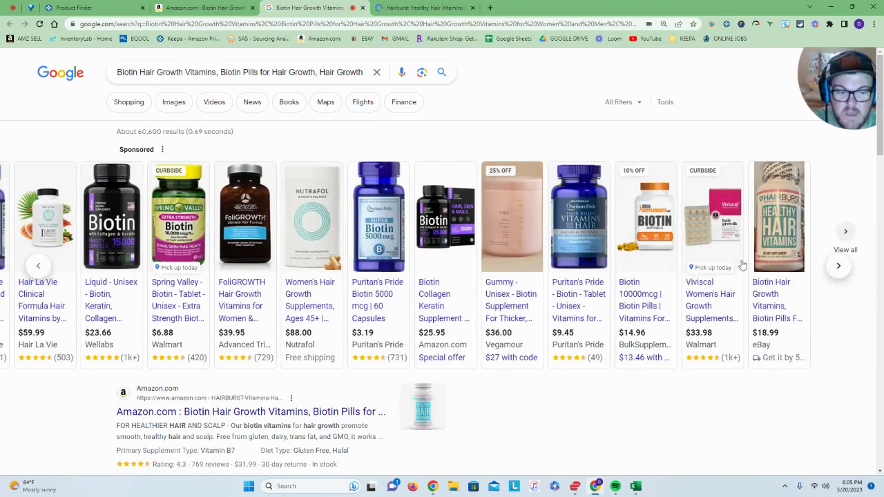
click(40, 266)
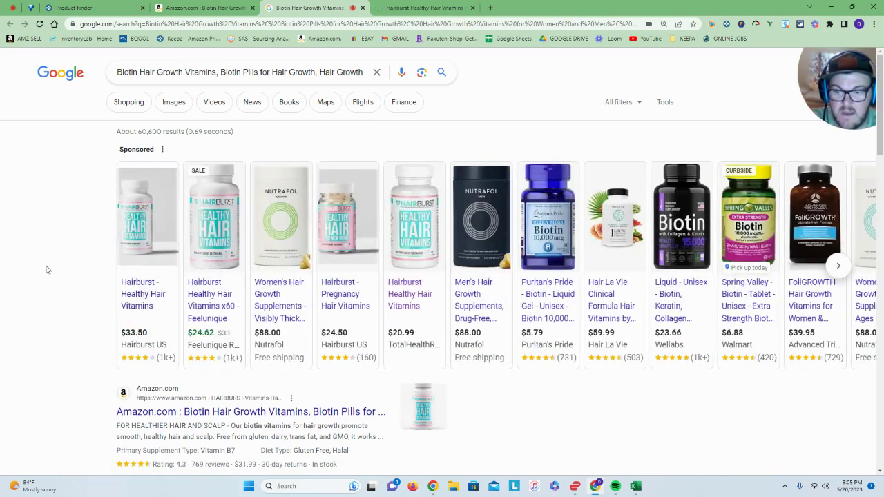
click(126, 104)
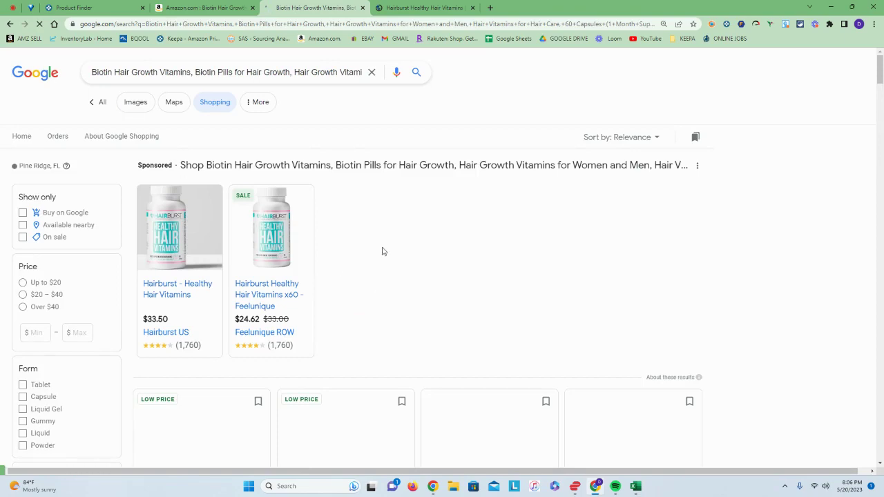
scroll(447, 220, down, 2)
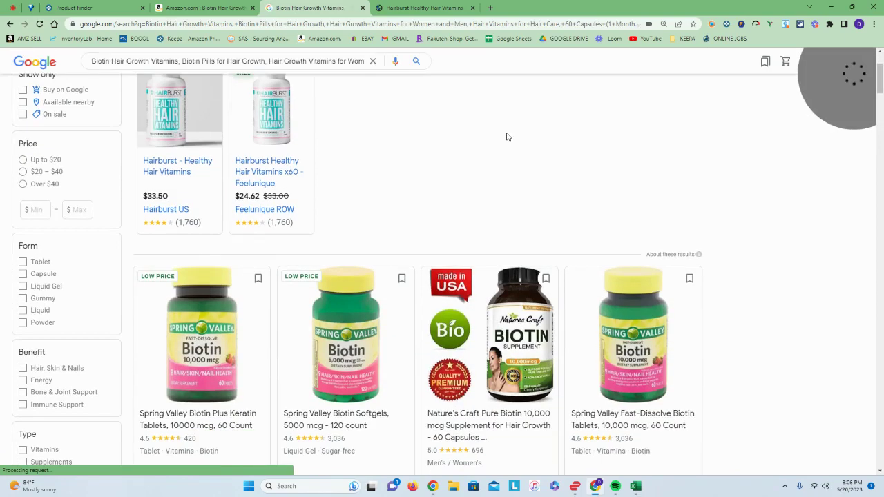
scroll(507, 136, down, 9)
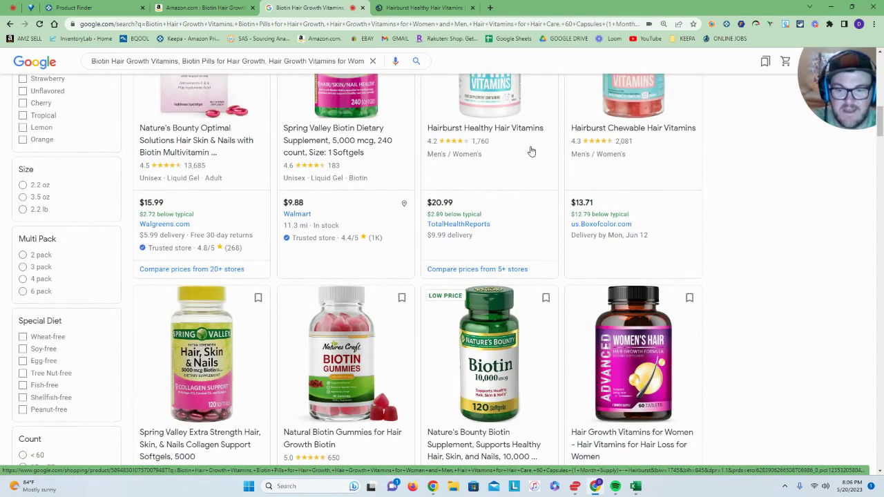
scroll(531, 151, down, 7)
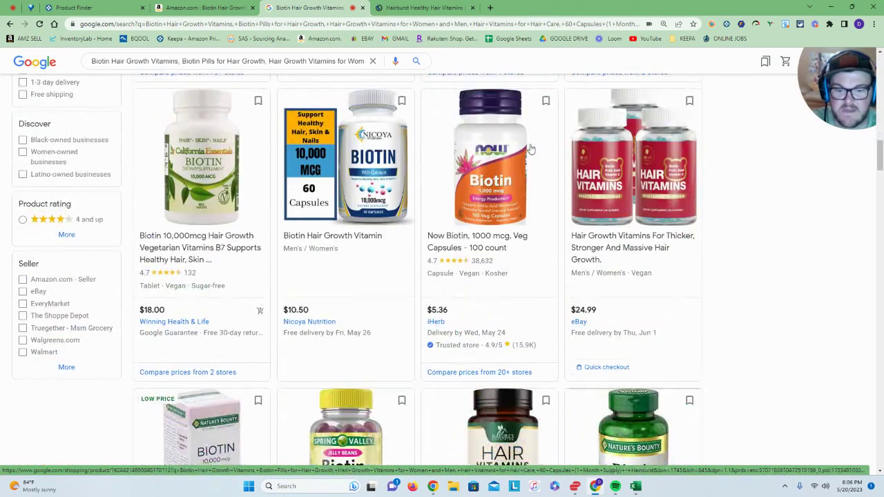
scroll(531, 151, down, 7)
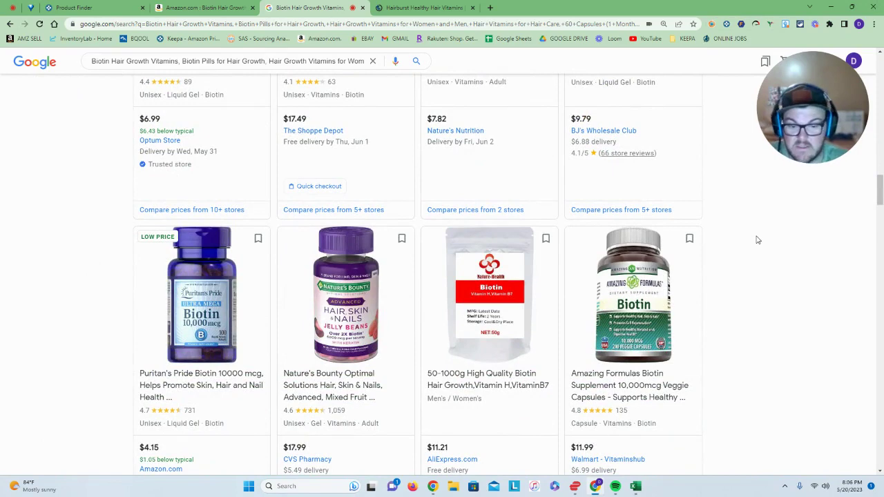
scroll(758, 239, down, 4)
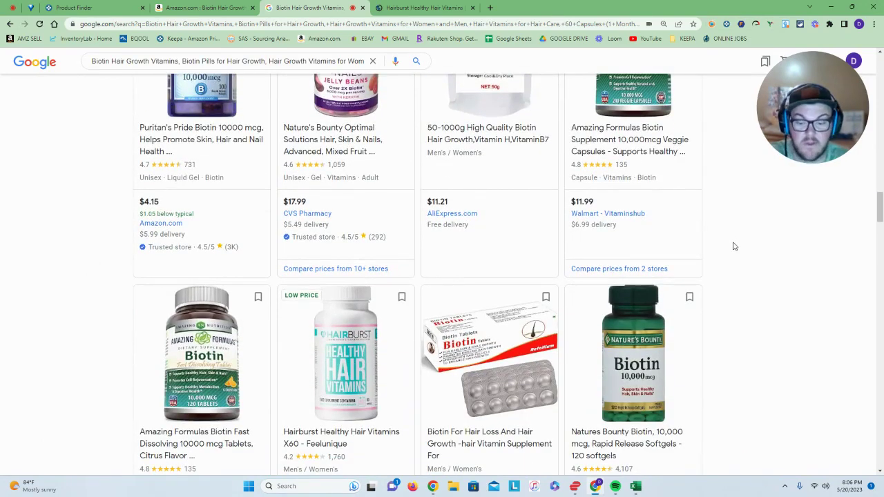
scroll(735, 246, down, 2)
scroll(736, 246, down, 10)
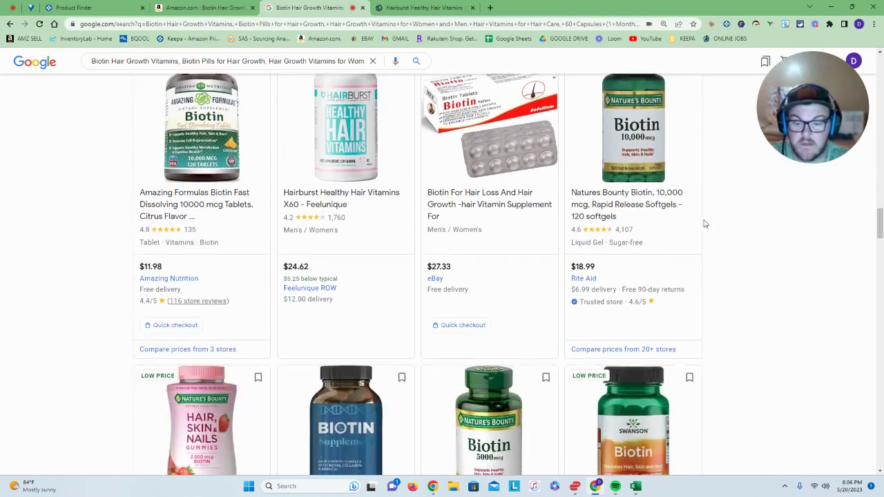
scroll(669, 239, down, 8)
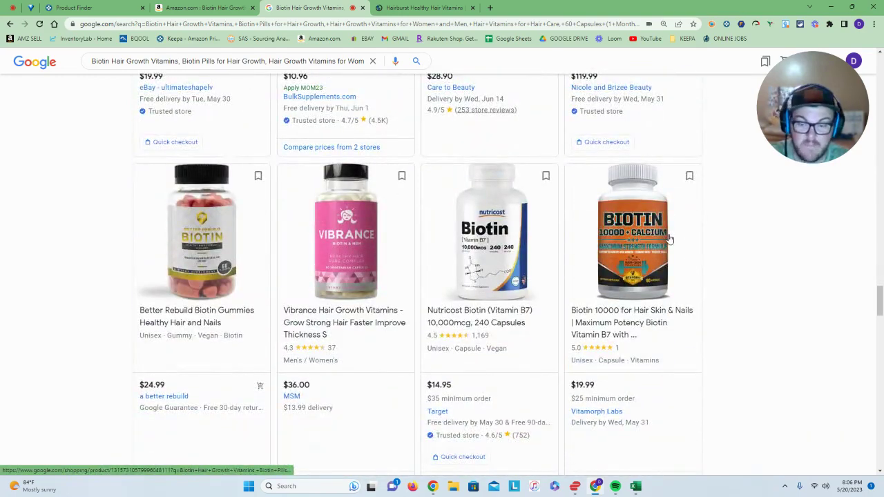
scroll(669, 239, down, 7)
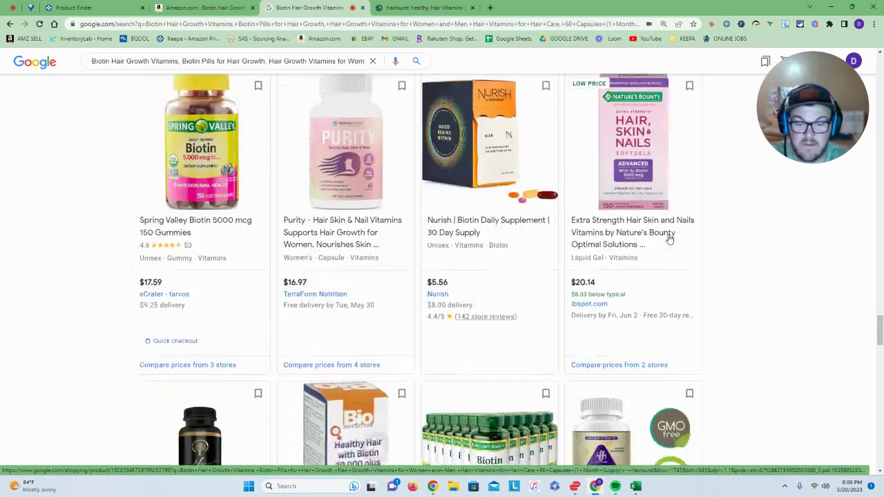
scroll(670, 239, down, 15)
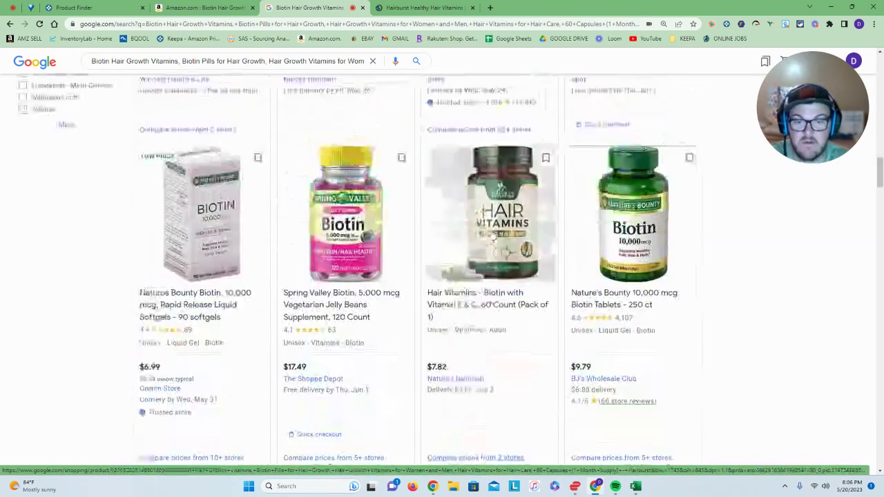
Switch to the TotalHealthReports page and review the vitamins' price, shipping charge and the rest of the page
click(401, 7)
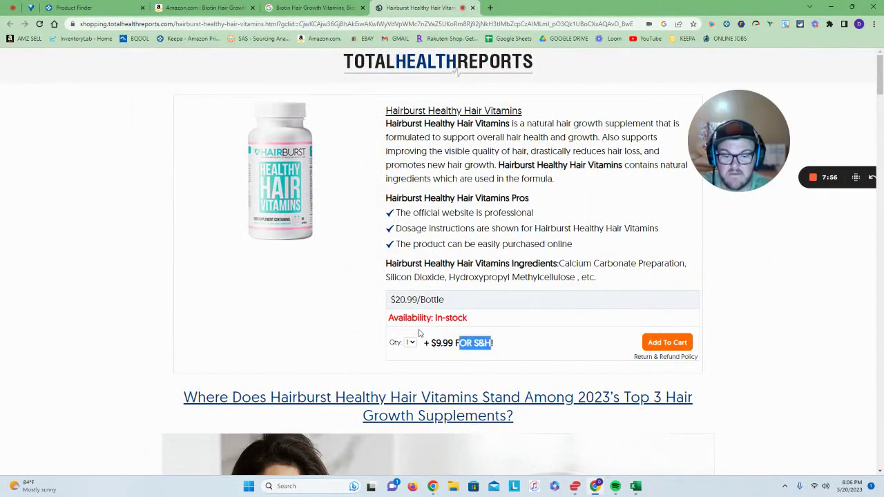
drag(418, 334, 419, 333)
click(561, 266)
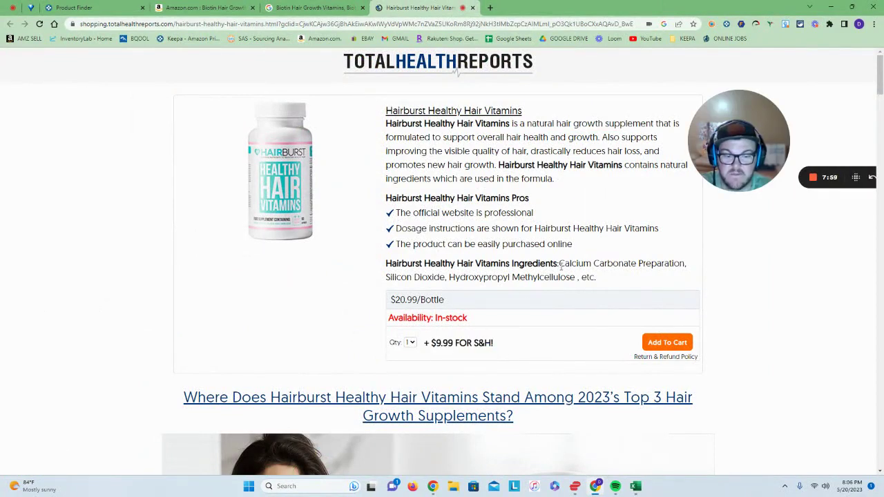
scroll(580, 189, down, 15)
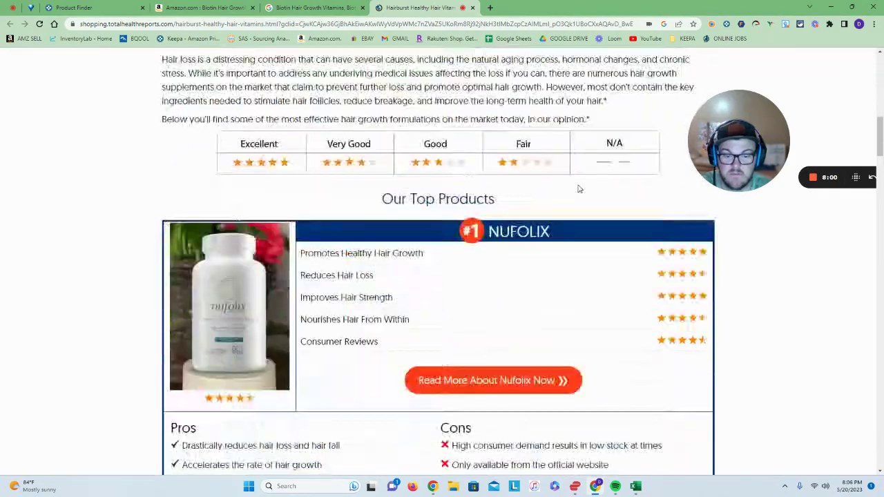
scroll(580, 188, down, 15)
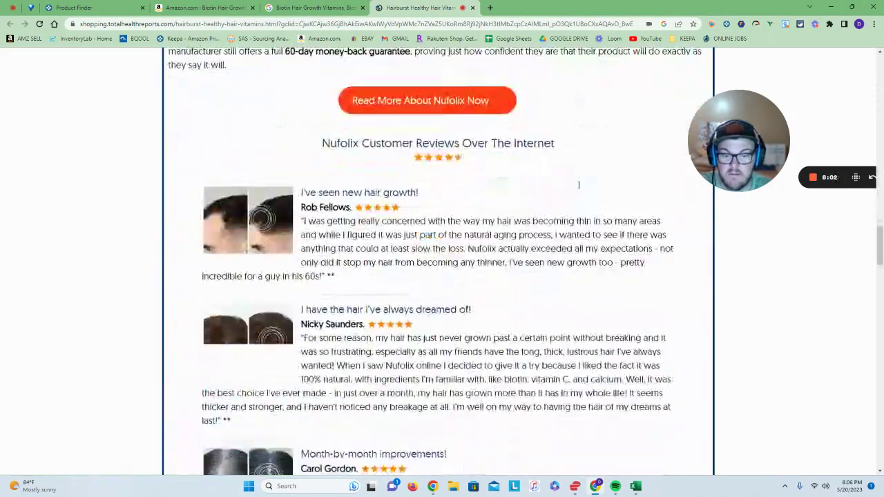
Return to the Google Shopping results and open the sponsored Feelunique offer for Hairburst Healthy Hair Vitamins x60
click(309, 7)
scroll(398, 244, up, 5)
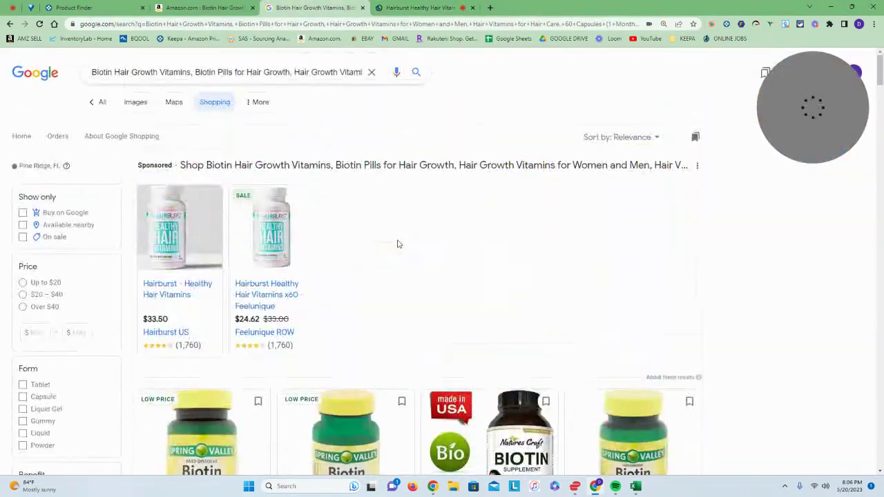
click(271, 302)
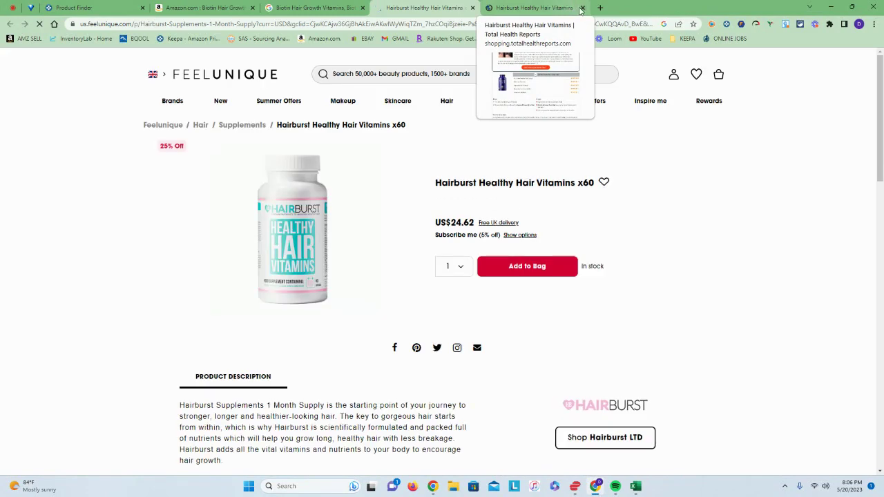
Close the TotalHealthReports, Feelunique, Google Shopping and Amazon pages for the Hairburst vitamins to return to the Keepa Product Finder
click(583, 8)
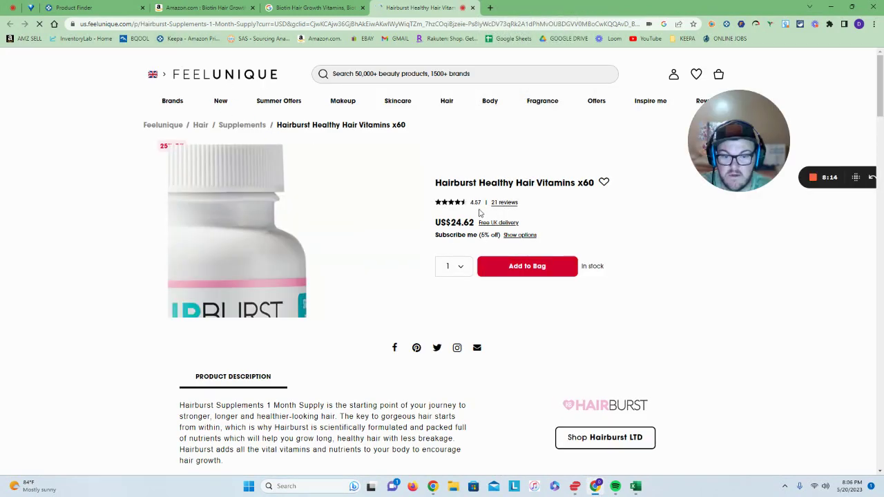
click(290, 7)
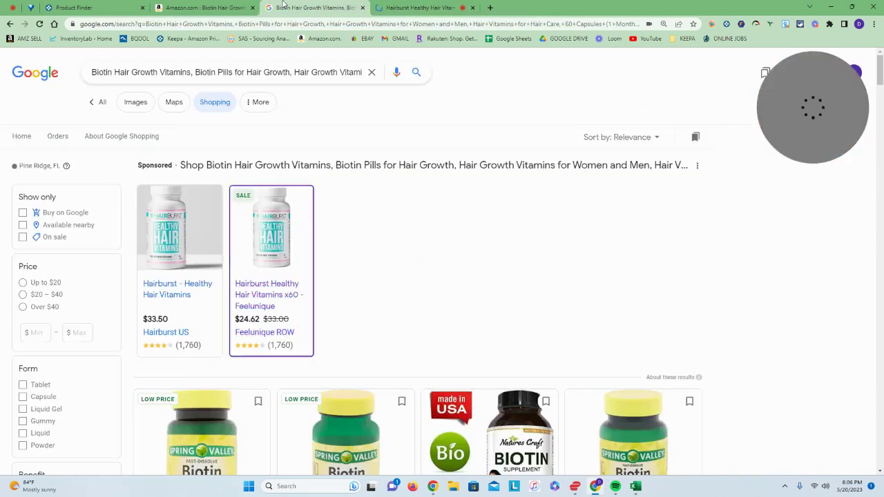
click(200, 8)
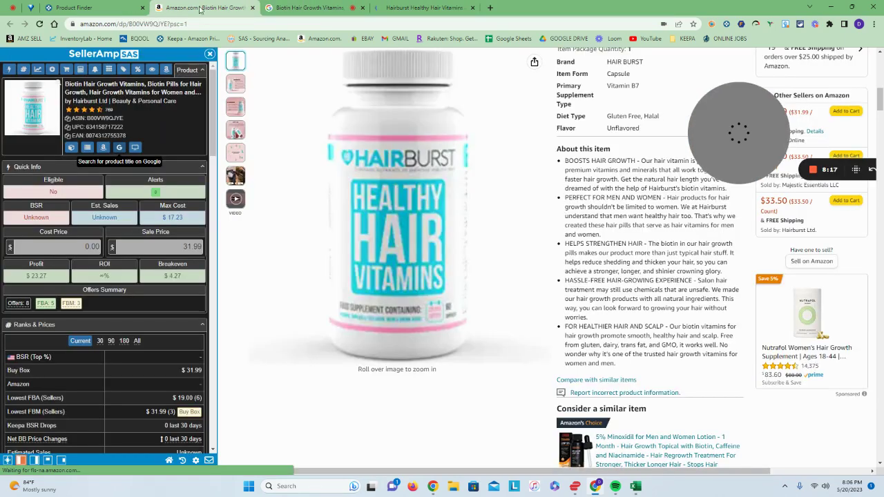
click(362, 8)
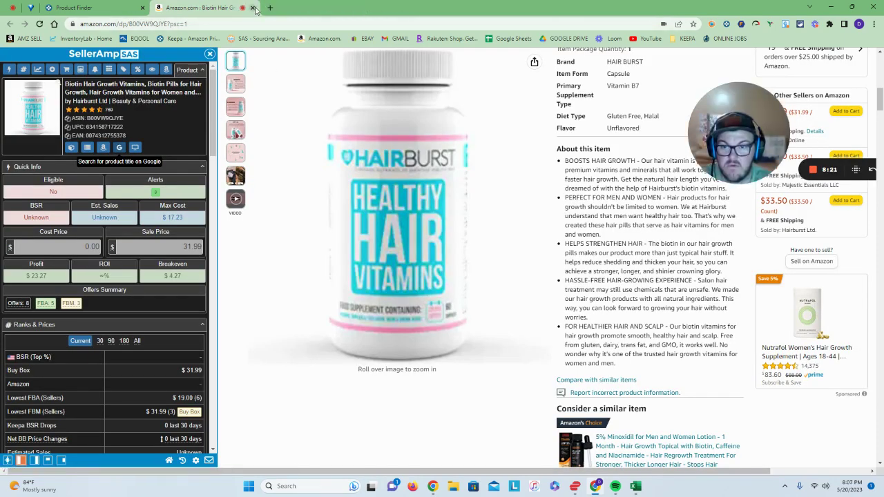
click(252, 8)
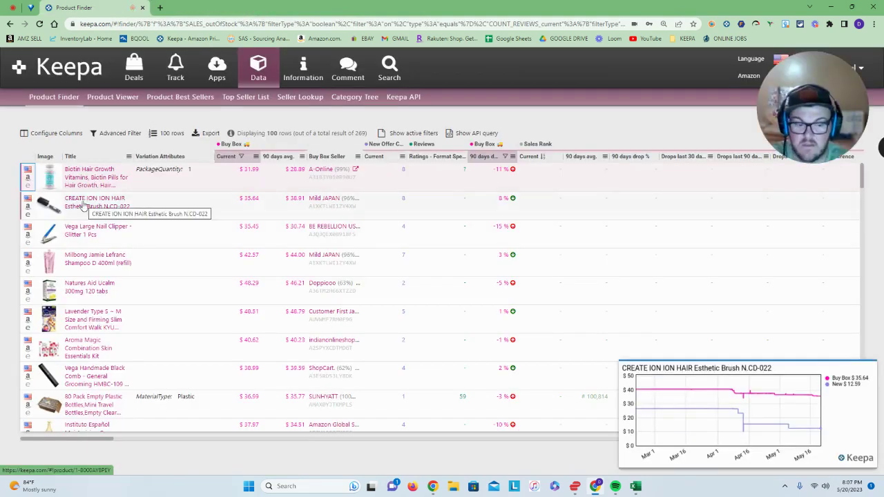
Open the Amazon listing for the CREATE ION ION HAIR Esthetic Brush N.CD-022 and review its price, ratings and product details
click(27, 207)
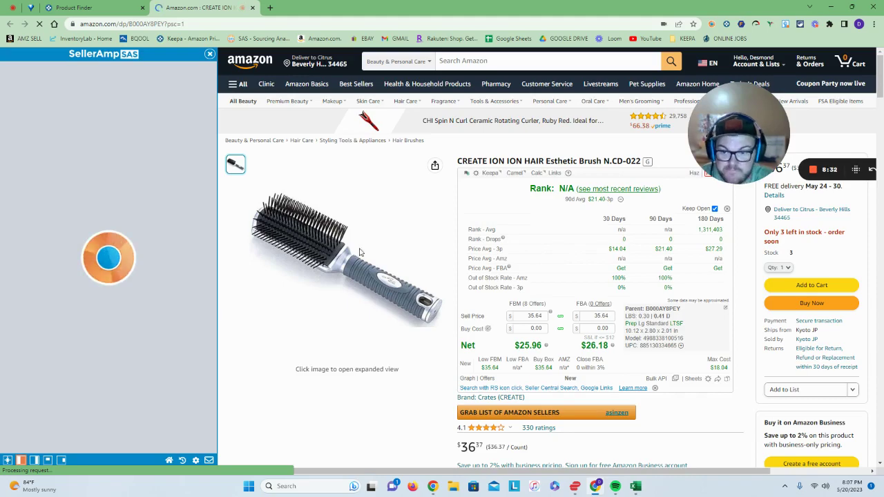
scroll(376, 239, down, 3)
scroll(382, 208, down, 3)
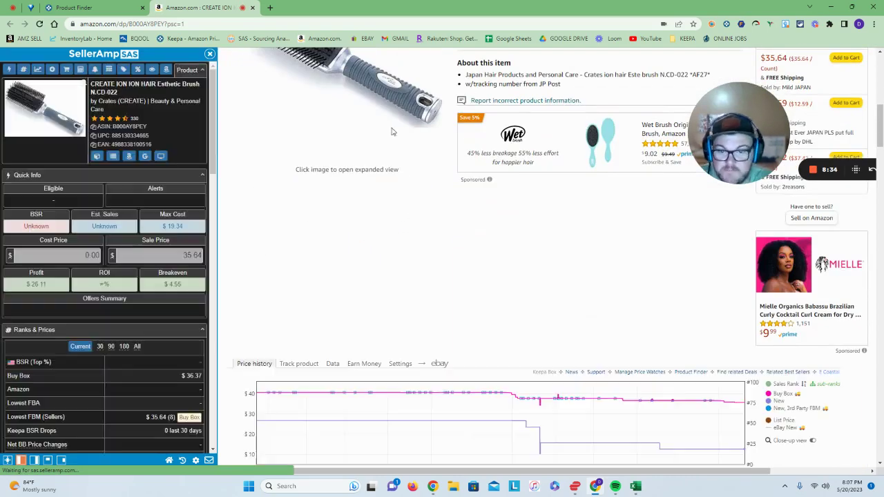
scroll(387, 209, up, 3)
scroll(393, 225, up, 2)
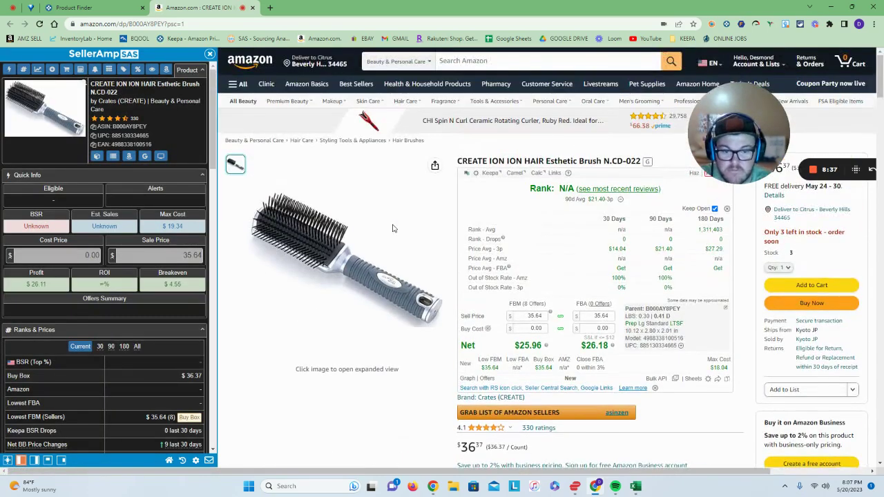
scroll(438, 242, down, 3)
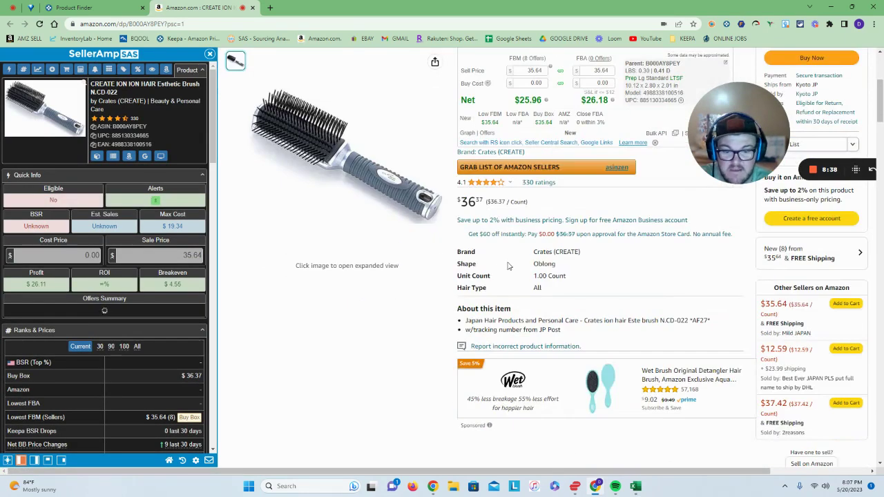
mouse_move(480, 188)
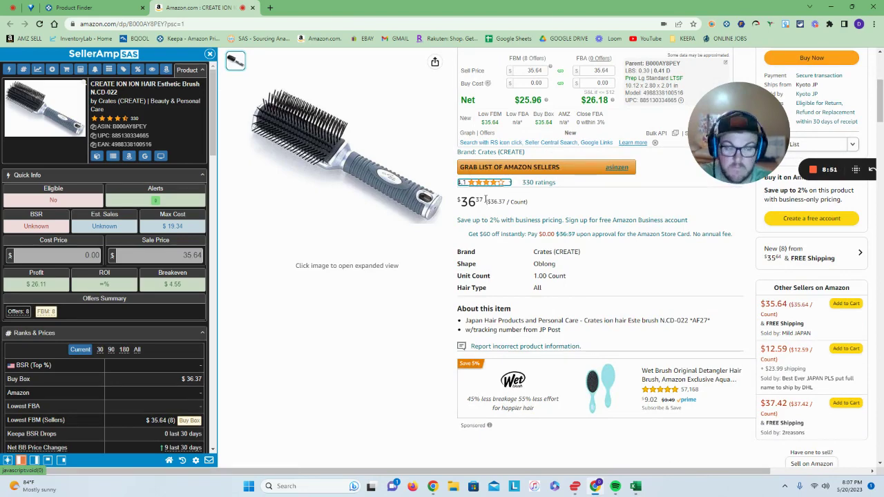
Examine the brush's Keepa price history, review count and new offer count graphs
scroll(486, 199, down, 5)
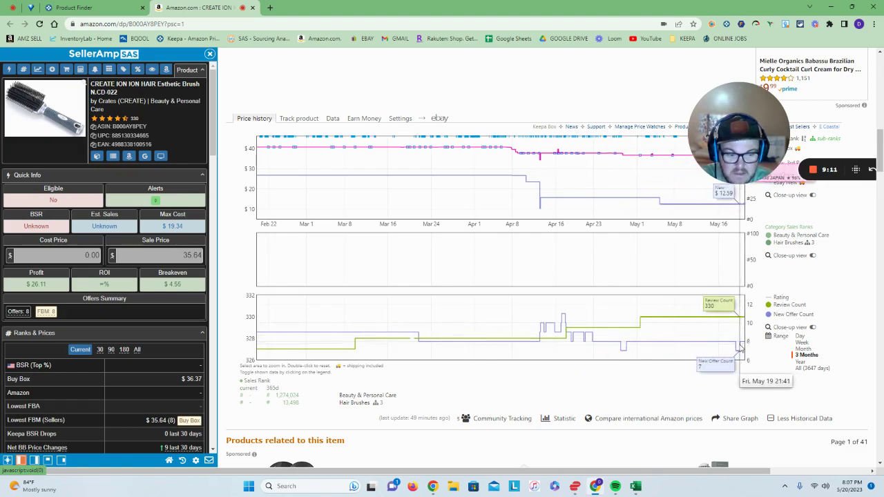
scroll(739, 349, up, 2)
scroll(739, 348, down, 4)
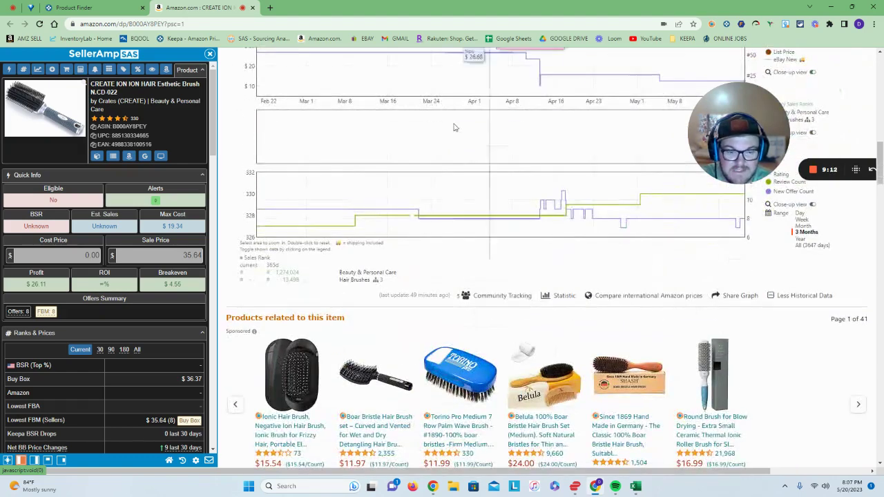
Check the individual sellers' stock history in Keepa's Offers data for the brush, and return to the price history
scroll(454, 128, up, 3)
click(334, 242)
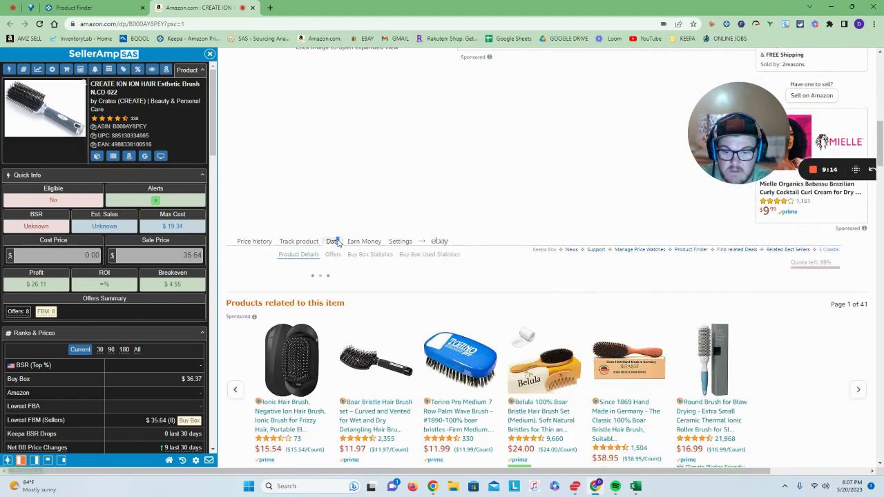
click(334, 257)
scroll(337, 263, down, 2)
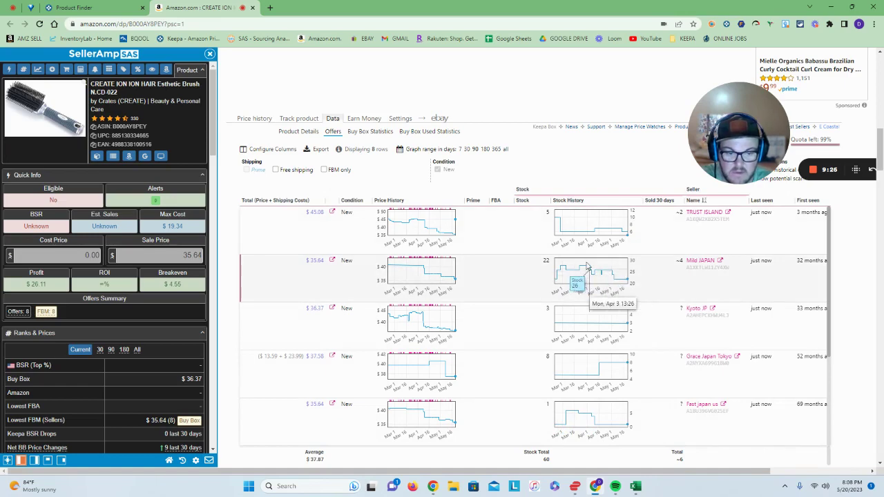
scroll(341, 296, up, 4)
click(262, 365)
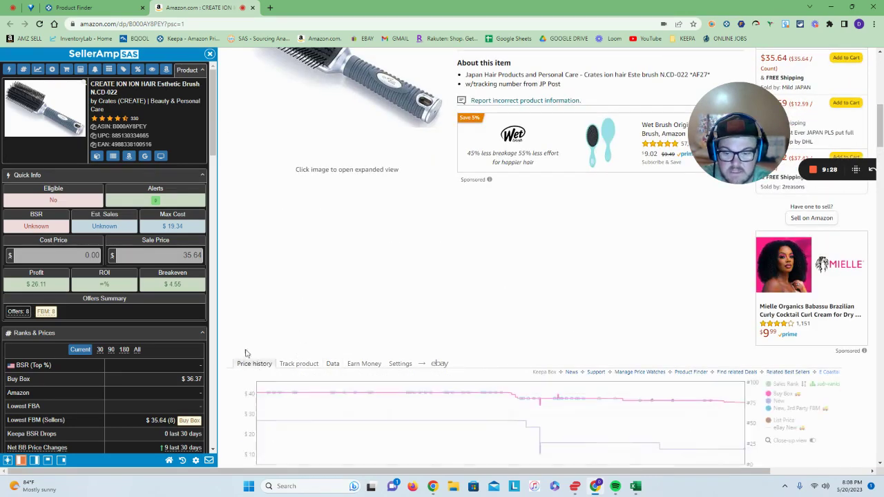
Search Google for the brush's title from SellerAmp and open the want.jp result in a new tab
click(145, 157)
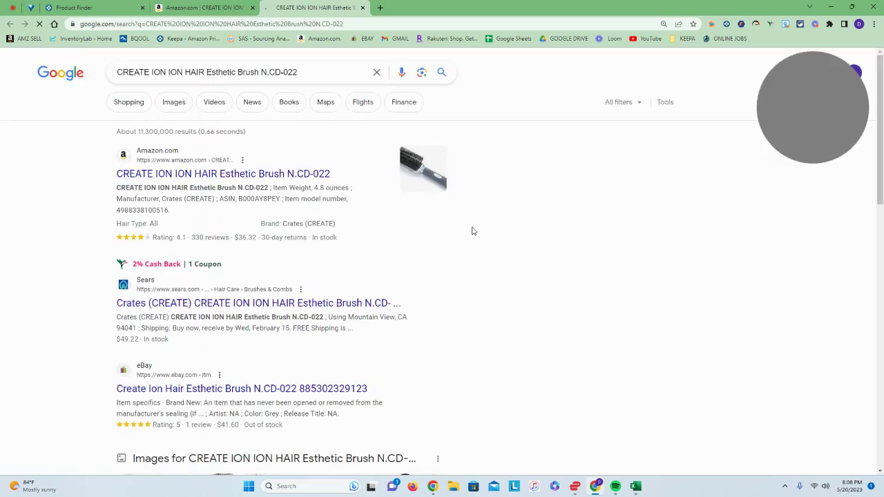
scroll(470, 226, down, 2)
scroll(467, 226, down, 5)
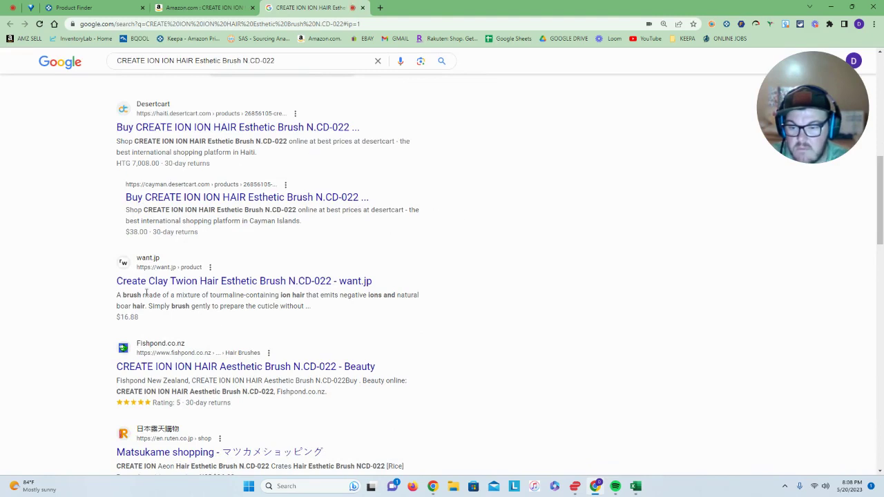
right_click(238, 288)
click(269, 299)
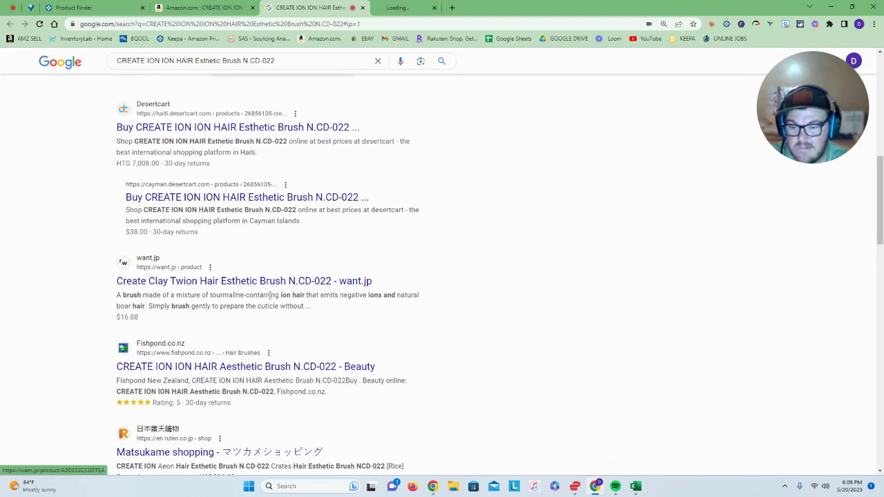
Switch to the want.jp product page and review the brush's price, shipping information and the rest of the page
click(449, 6)
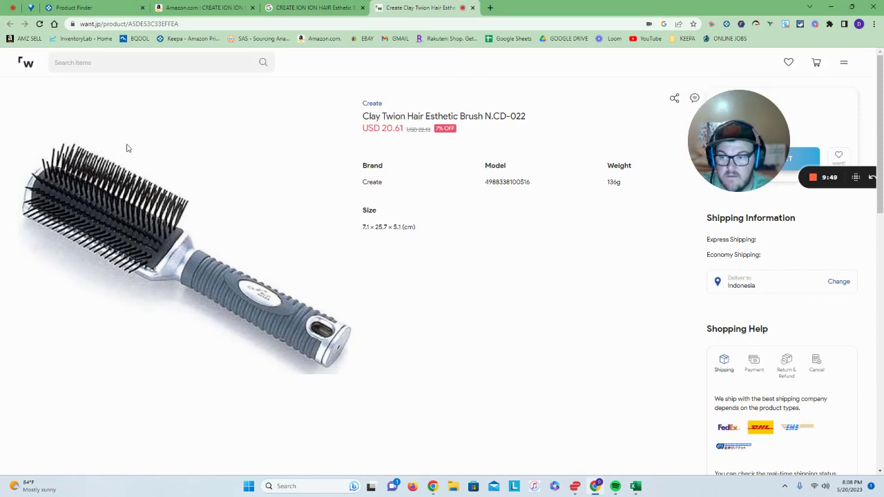
scroll(418, 262, down, 15)
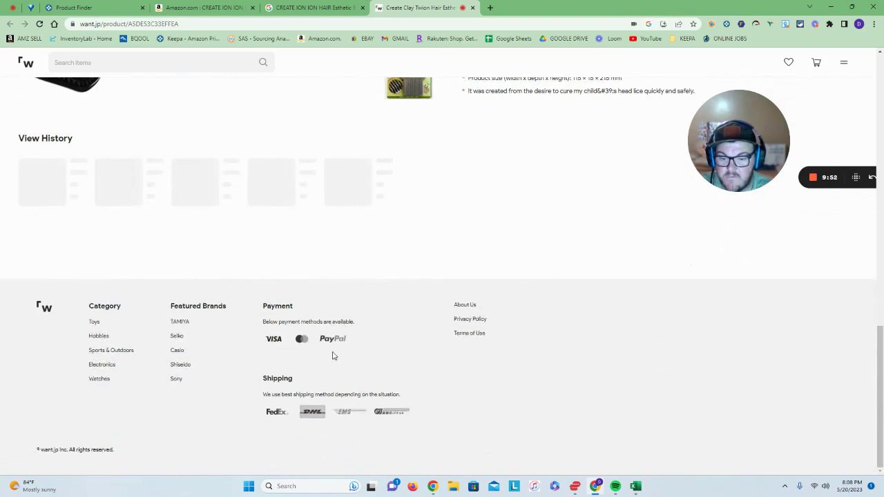
scroll(376, 357, up, 15)
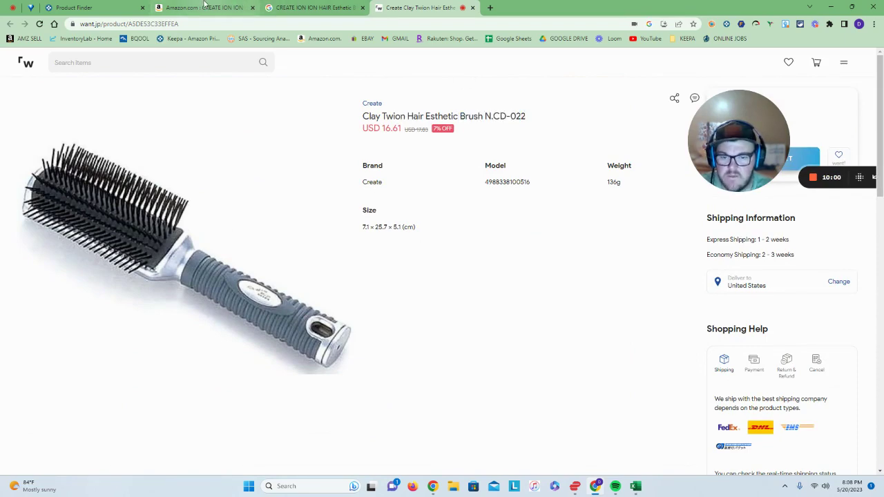
Return to the brush's Amazon listing and set the SellerAmp cost price to 16.61
click(204, 6)
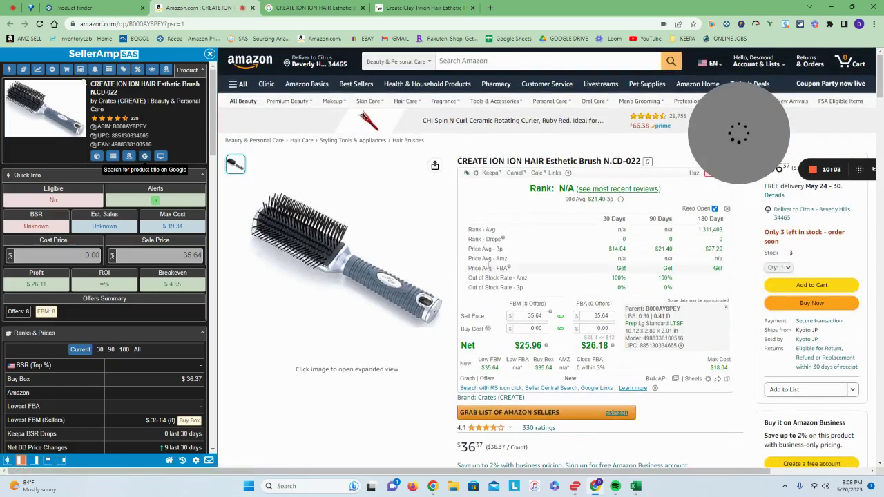
click(465, 6)
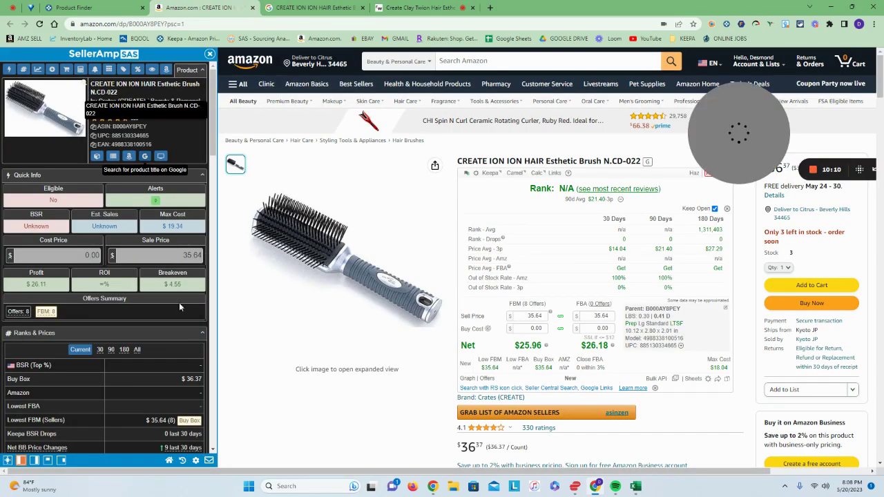
click(94, 257)
text(16.61)
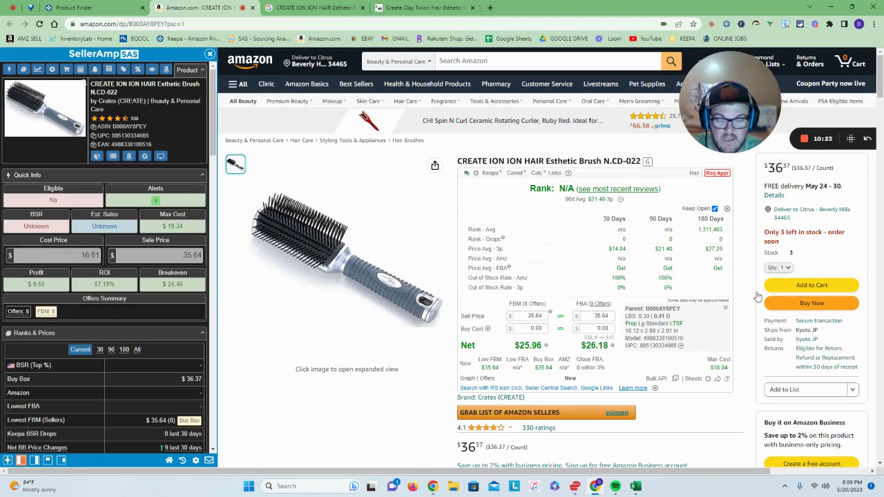
Compare the offers and profits listed in SellerAmp with the Keepa price history and the listing's Buy Box price
scroll(121, 304, down, 10)
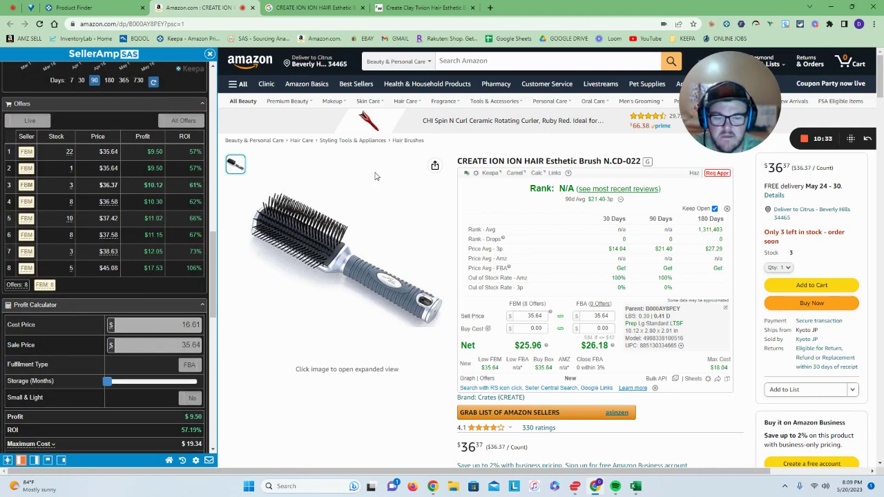
scroll(375, 176, down, 5)
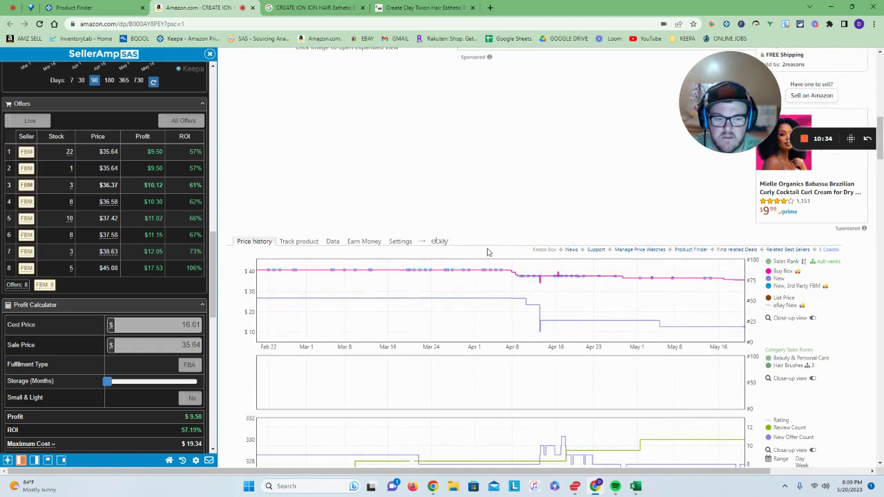
scroll(310, 292, up, 5)
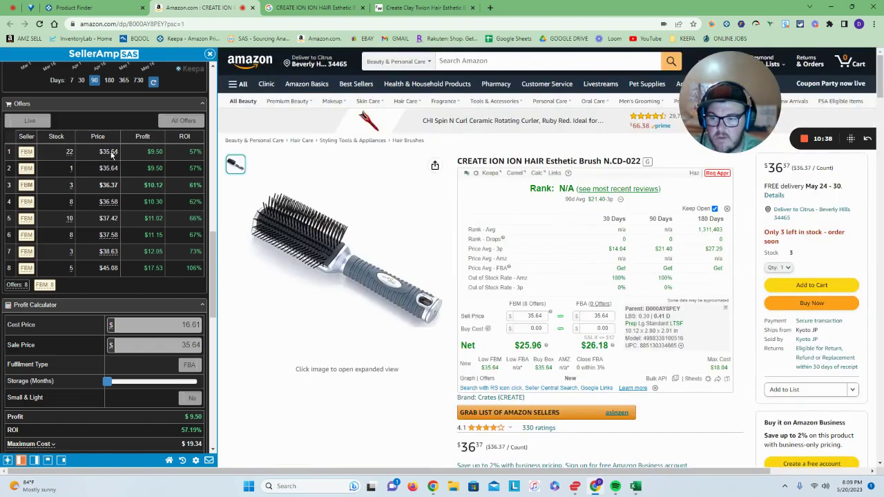
drag(798, 166, 822, 176)
click(794, 178)
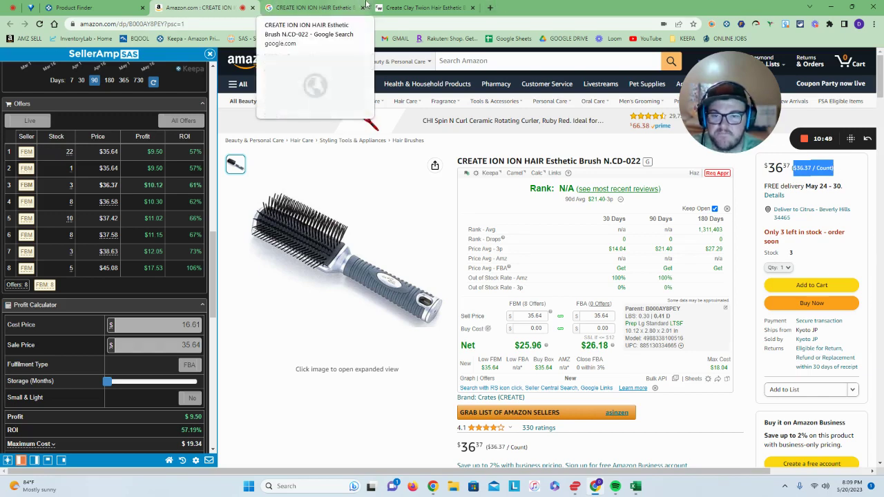
Go through the open supplier and Google pages, return to the Amazon listing, and set the SellerAmp sale price to 38
click(425, 6)
click(330, 6)
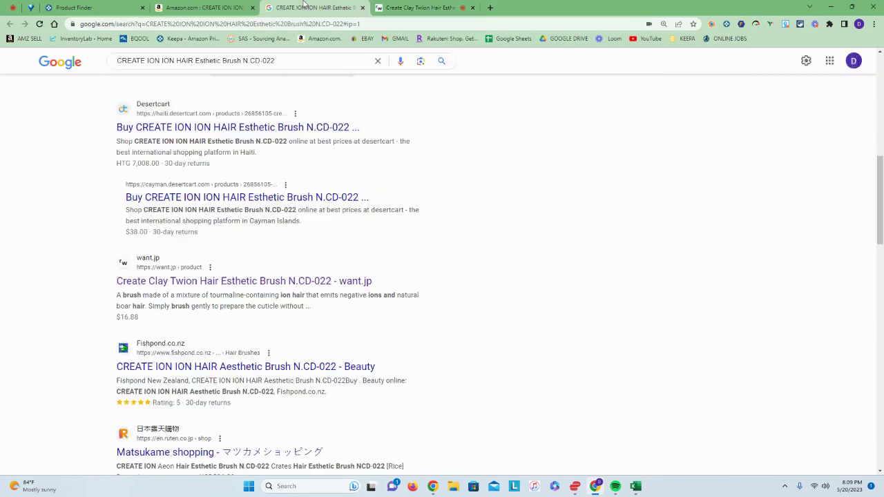
click(176, 7)
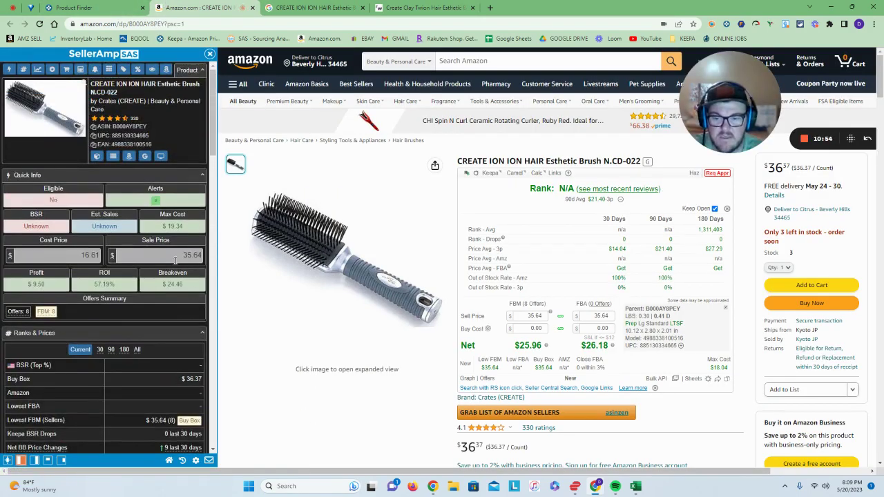
click(176, 255)
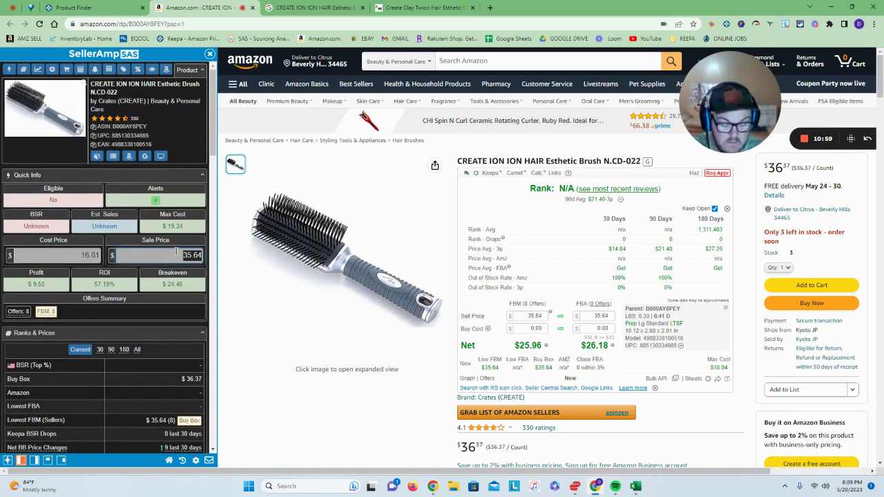
text(38)
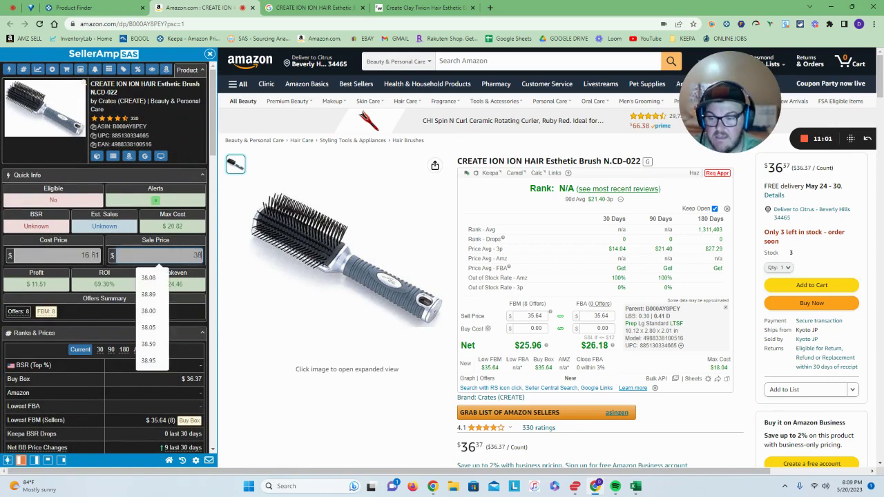
click(103, 242)
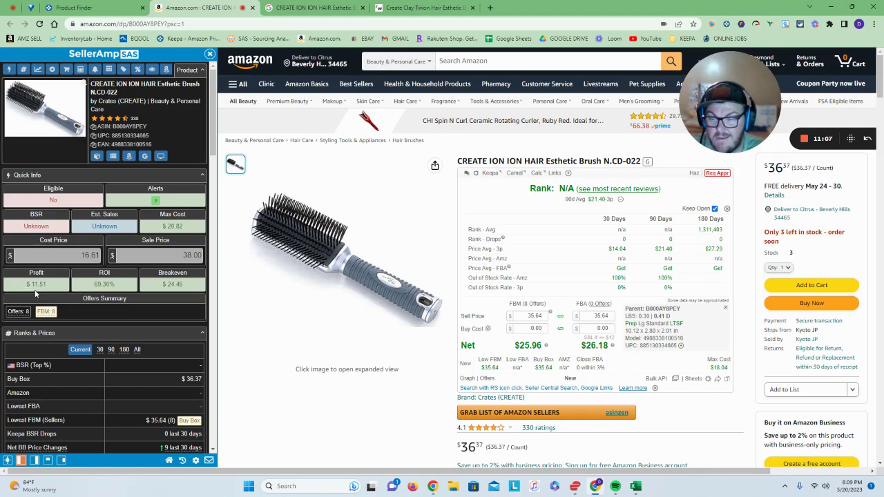
Switch back to the want.jp page and highlight the brush's price and discount
click(420, 7)
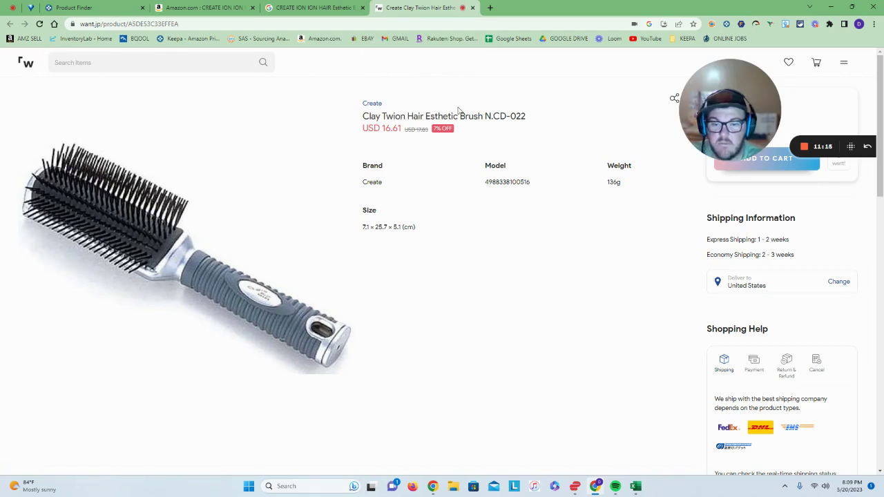
drag(613, 132, 459, 116)
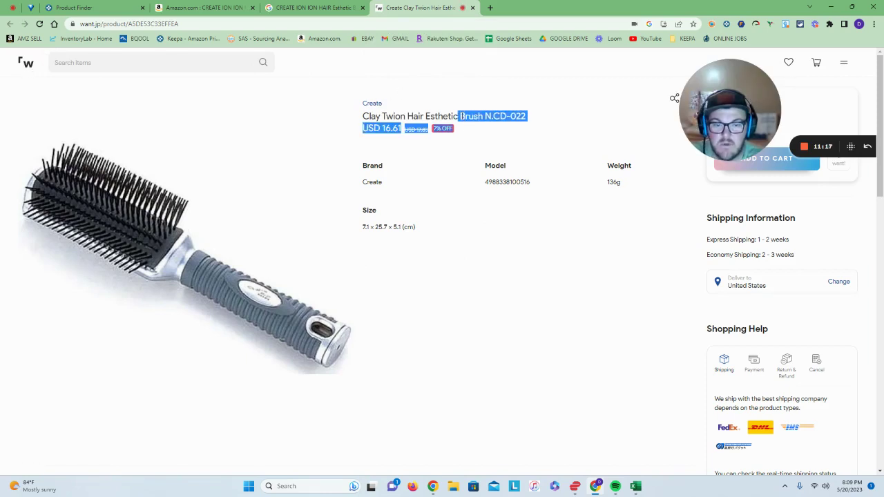
Examine the want.jp page's related items, payment methods and economy shipping time for the brush, and close the page
click(463, 129)
scroll(460, 129, down, 7)
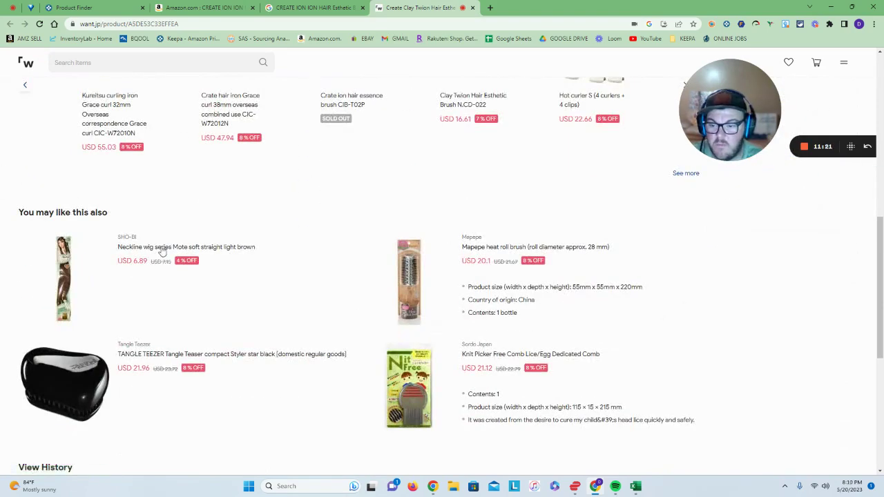
scroll(156, 233, down, 5)
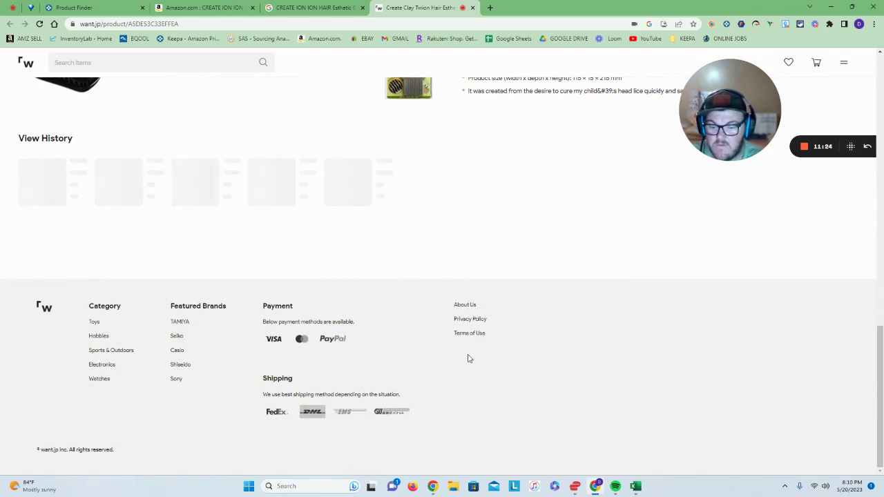
scroll(30, 327, up, 15)
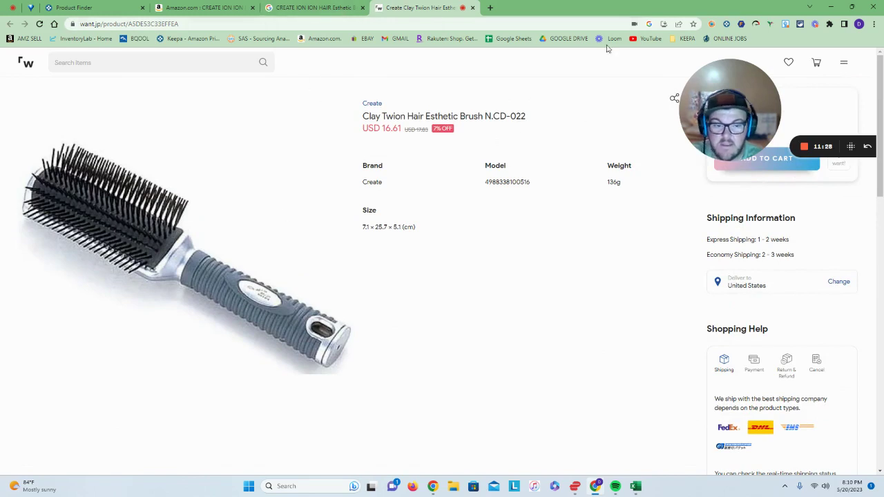
drag(742, 66, 784, 57)
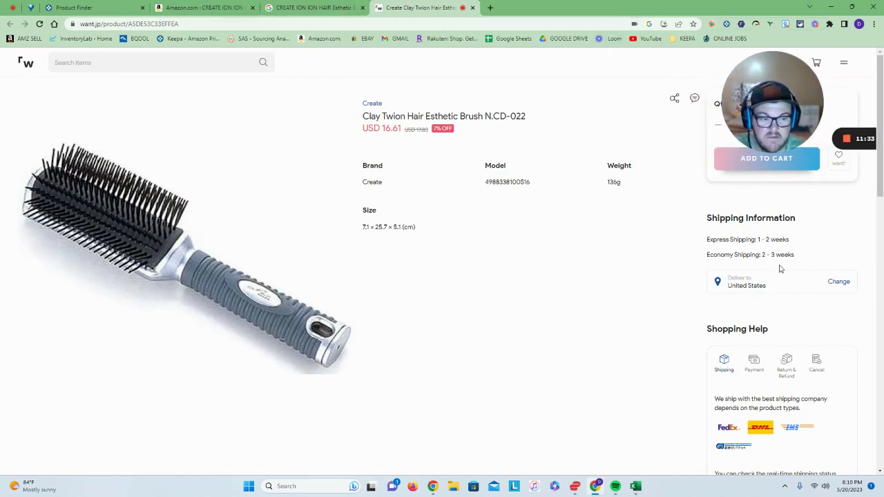
drag(803, 255, 760, 255)
click(813, 256)
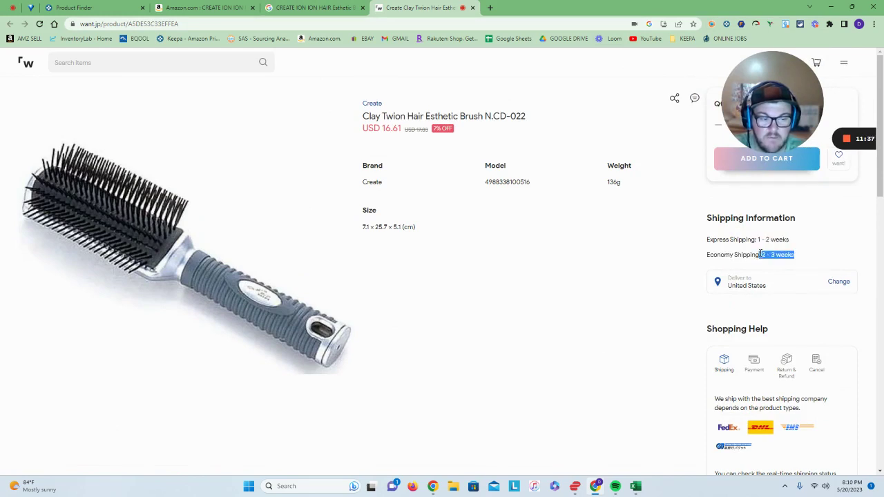
click(818, 256)
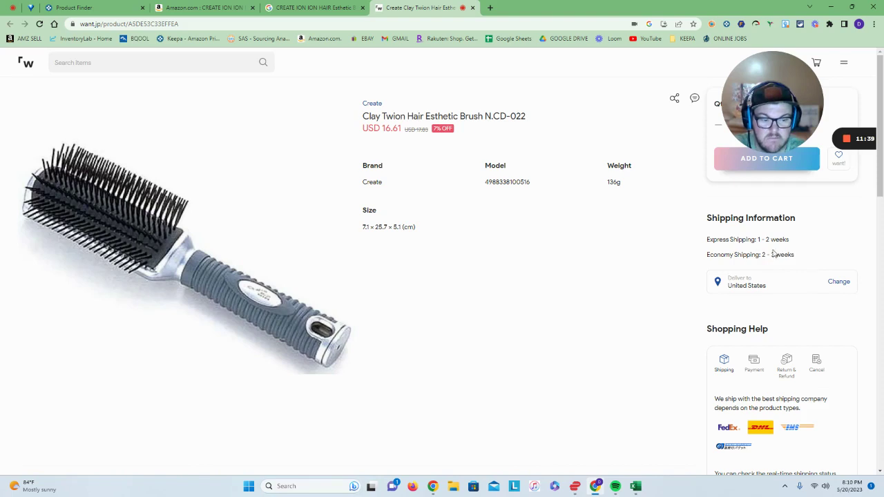
click(473, 8)
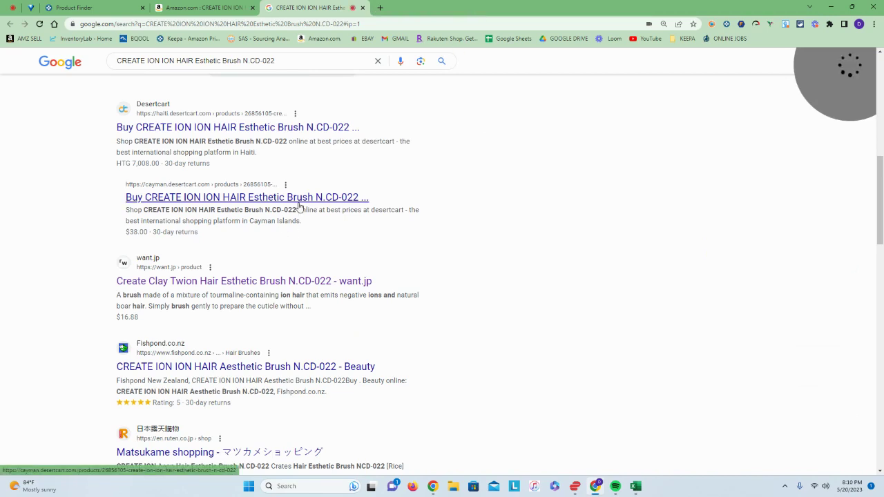
Look through the remaining Google results for the brush and open the BE FORWARD offer in a separate tab
scroll(298, 205, down, 3)
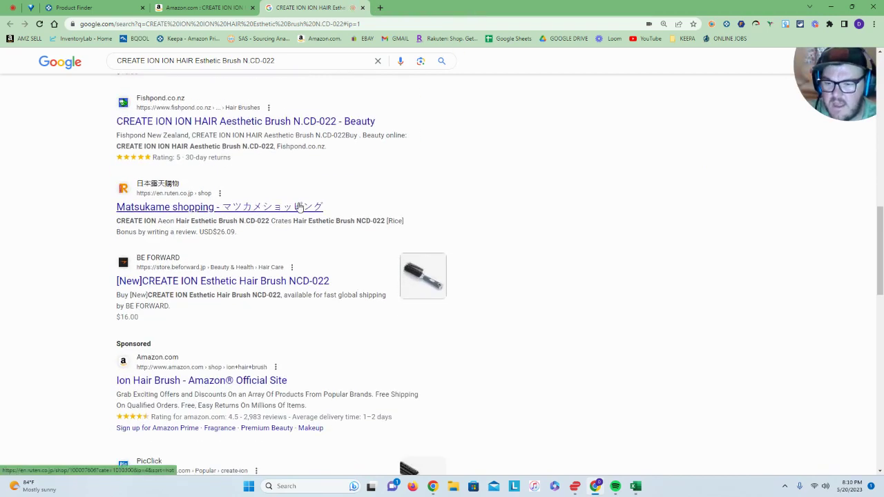
scroll(298, 205, down, 3)
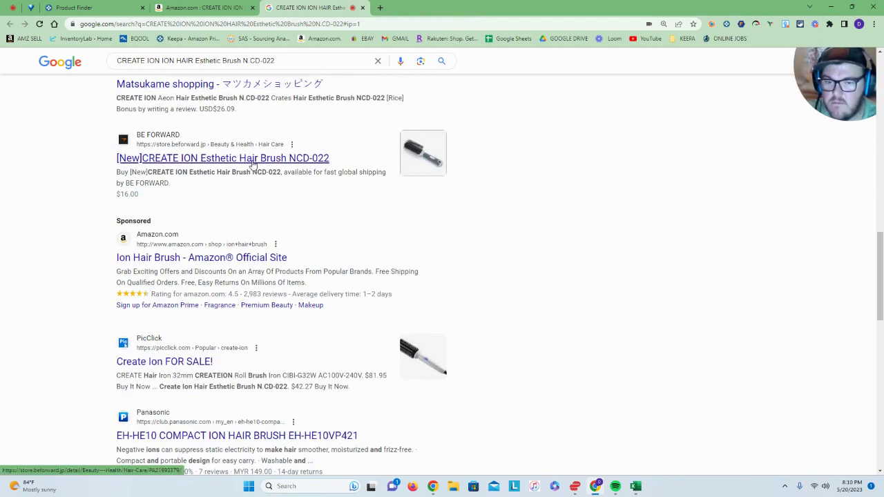
right_click(267, 168)
click(283, 176)
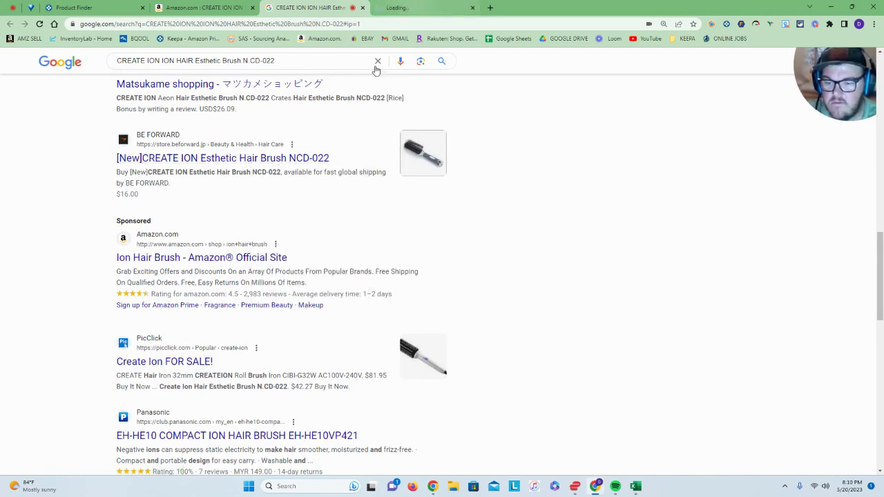
scroll(317, 222, down, 3)
scroll(318, 221, down, 2)
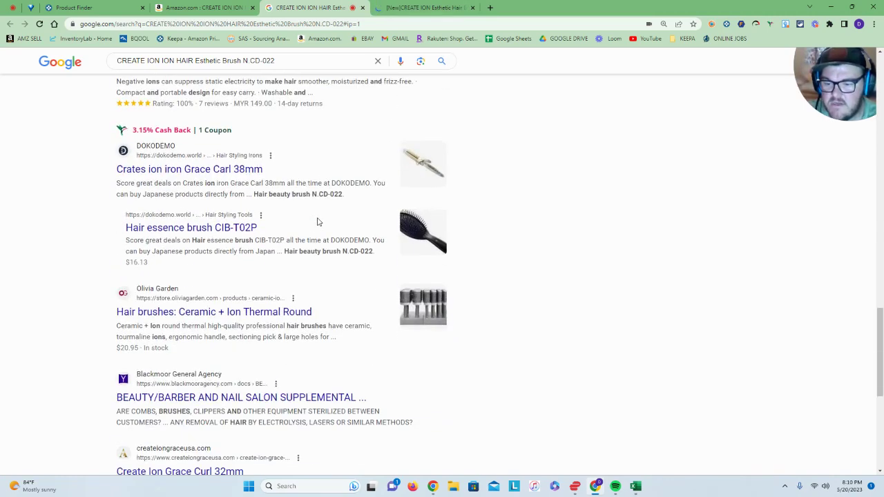
scroll(318, 220, down, 2)
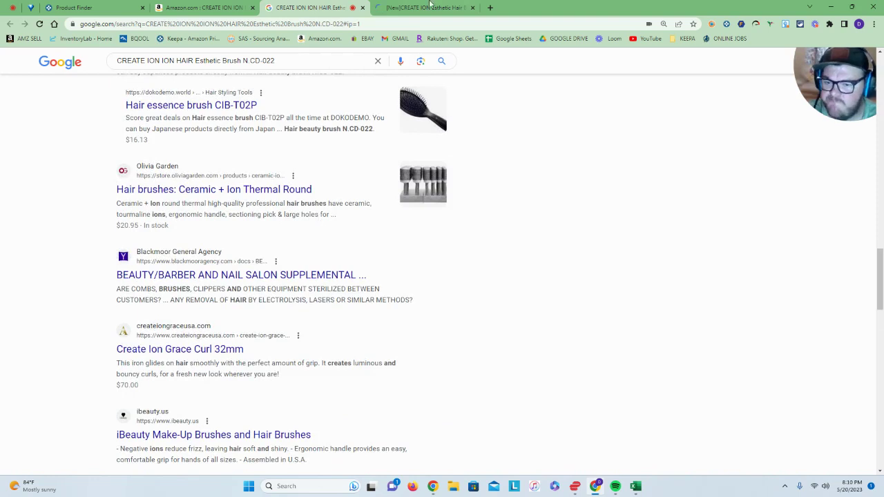
click(433, 6)
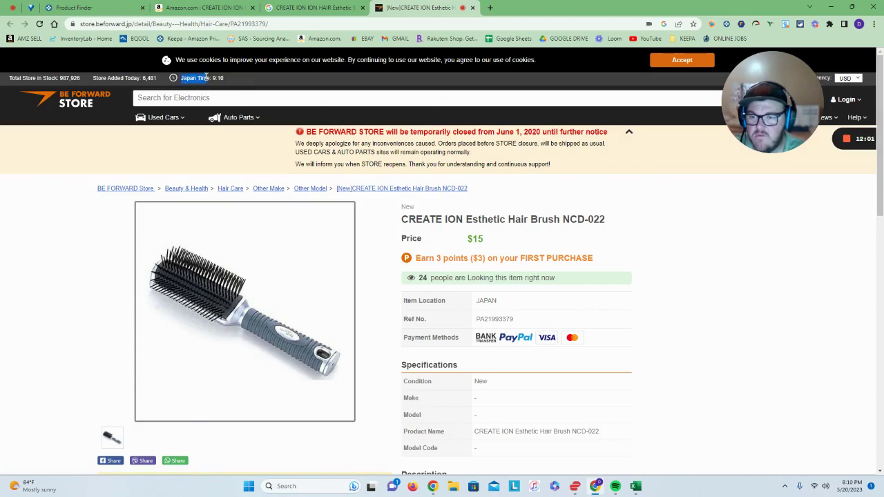
Read the BE FORWARD page's specifications, description and import notes, and highlight the brush's product title
scroll(414, 275, down, 2)
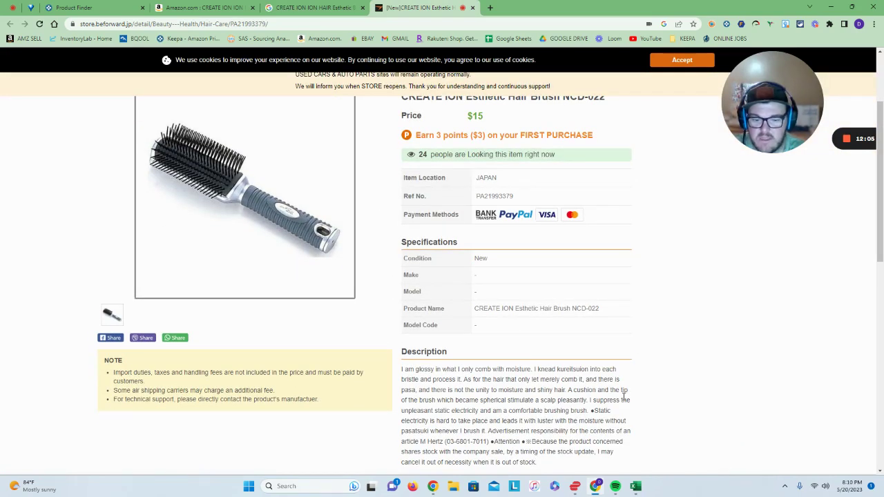
scroll(570, 370, down, 2)
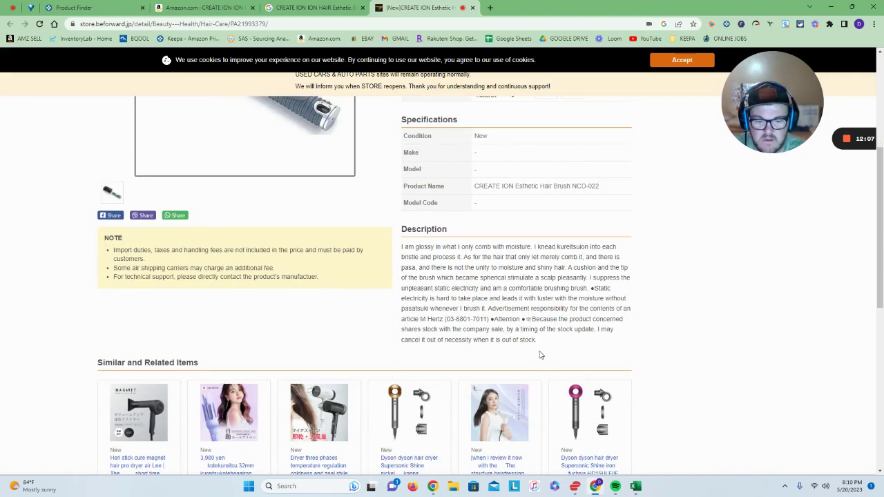
scroll(545, 353, up, 4)
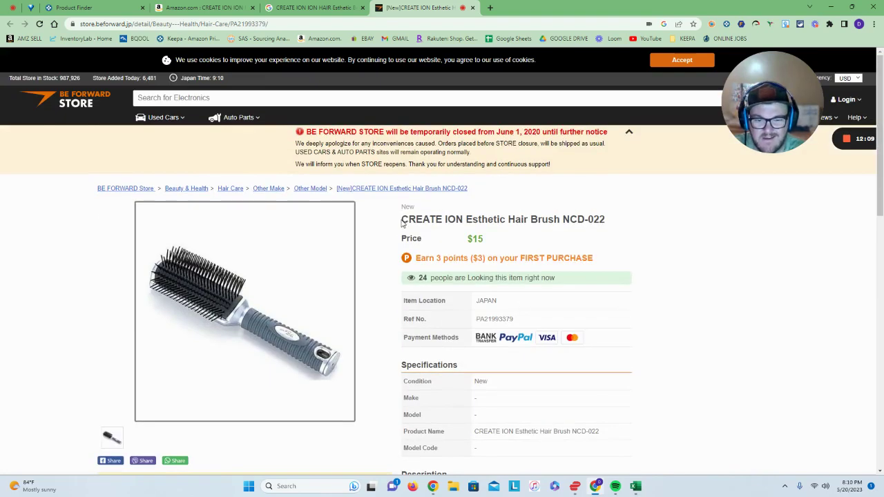
mouse_move(403, 221)
mouse_down()
mouse_move(613, 223)
mouse_move(485, 237)
mouse_move(404, 217)
mouse_up()
click(615, 223)
triple_click(610, 221)
click(607, 221)
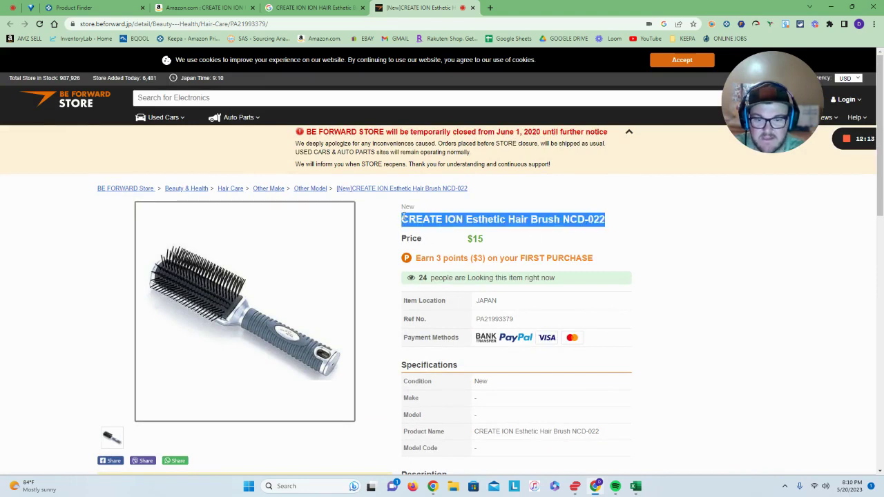
Close the brush's supplier, Google and Amazon pages, and open the Vega Large Nail Clipper's Amazon listing from the Keepa Product Finder
click(473, 8)
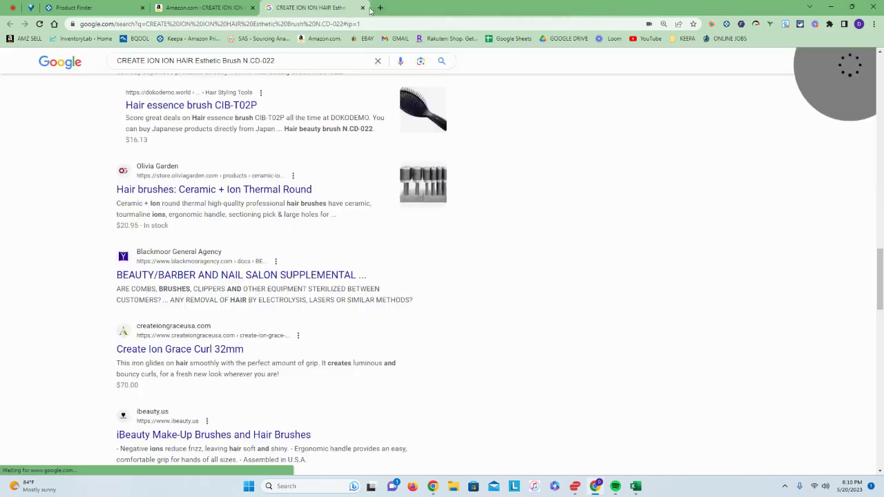
click(363, 8)
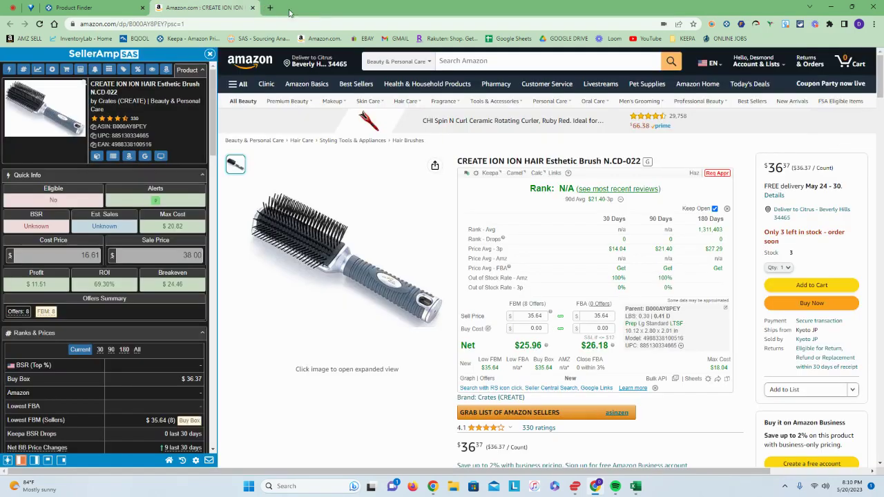
click(253, 8)
mouse_move(48, 234)
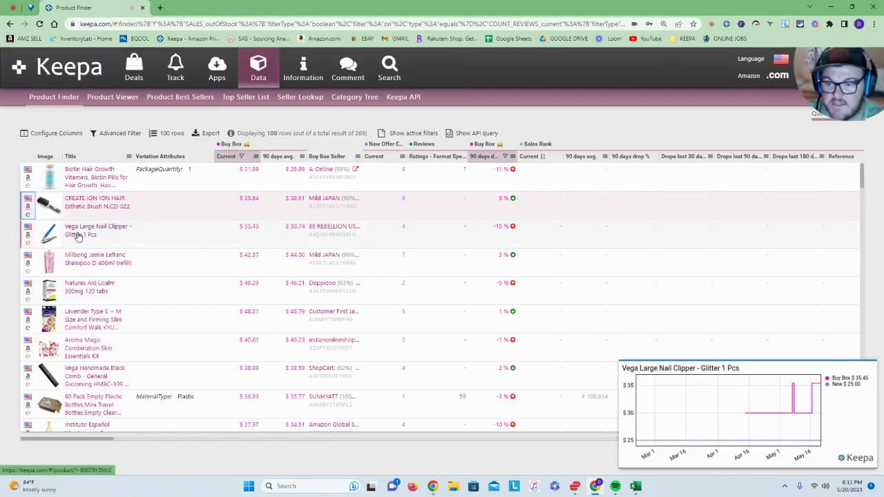
click(28, 235)
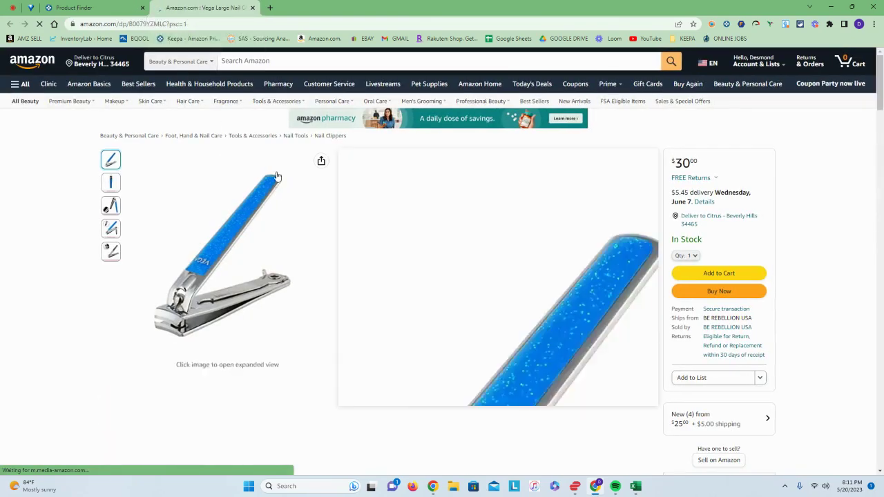
Examine the nail clipper's Keepa Buy Box, review count and offer count history alongside the listing's rank and average prices
scroll(353, 237, down, 2)
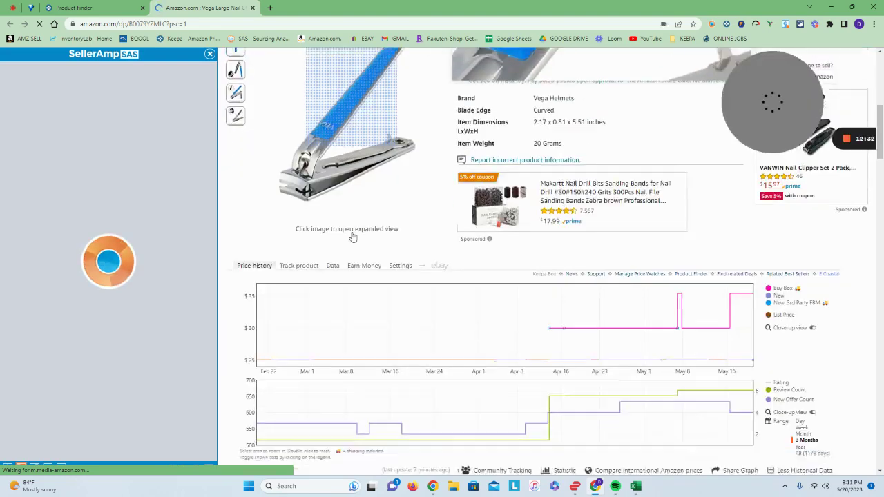
scroll(353, 237, down, 3)
scroll(373, 192, up, 2)
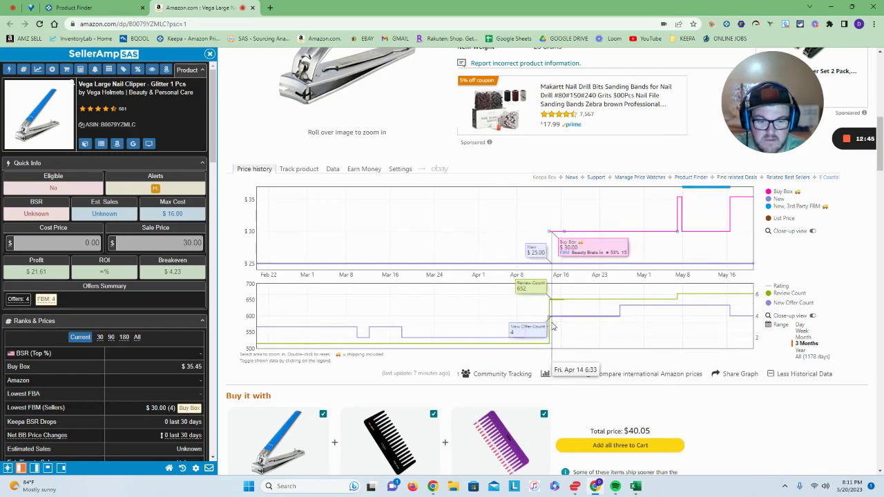
scroll(541, 327, up, 8)
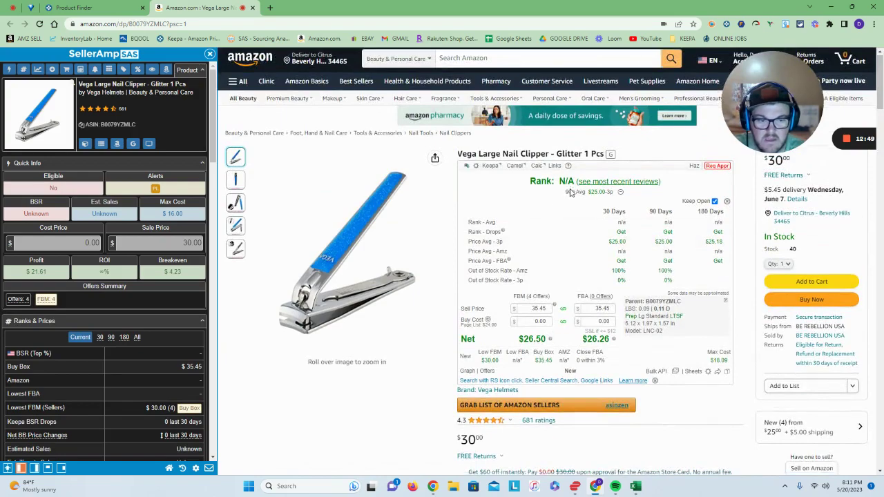
scroll(570, 192, down, 2)
scroll(560, 148, down, 8)
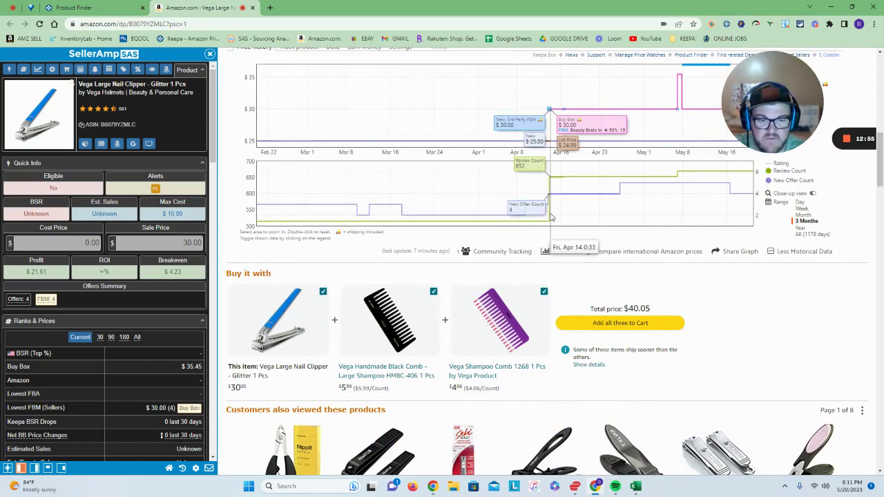
scroll(551, 218, up, 2)
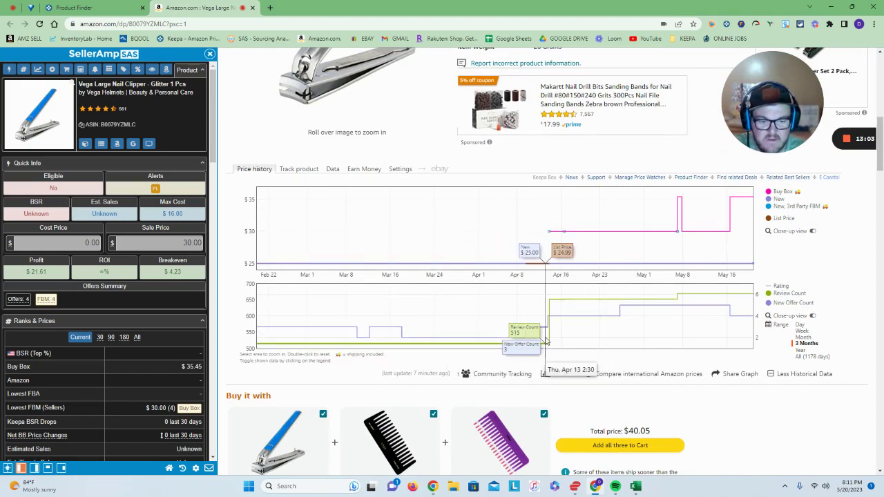
scroll(549, 331, up, 3)
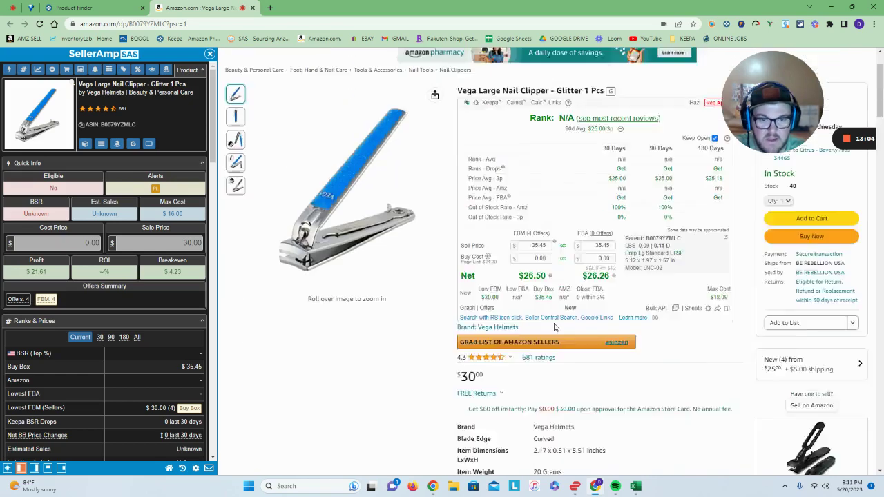
scroll(555, 326, down, 2)
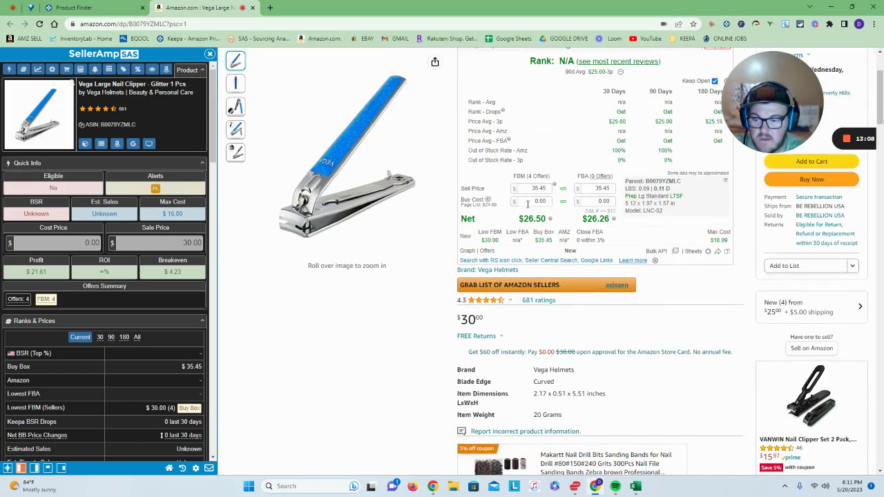
scroll(590, 328, up, 3)
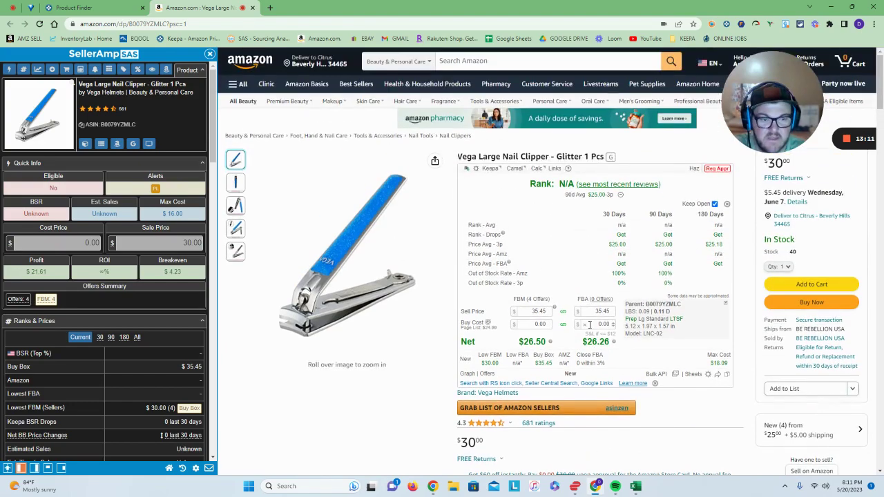
scroll(581, 311, down, 9)
scroll(563, 279, up, 2)
scroll(563, 279, up, 1)
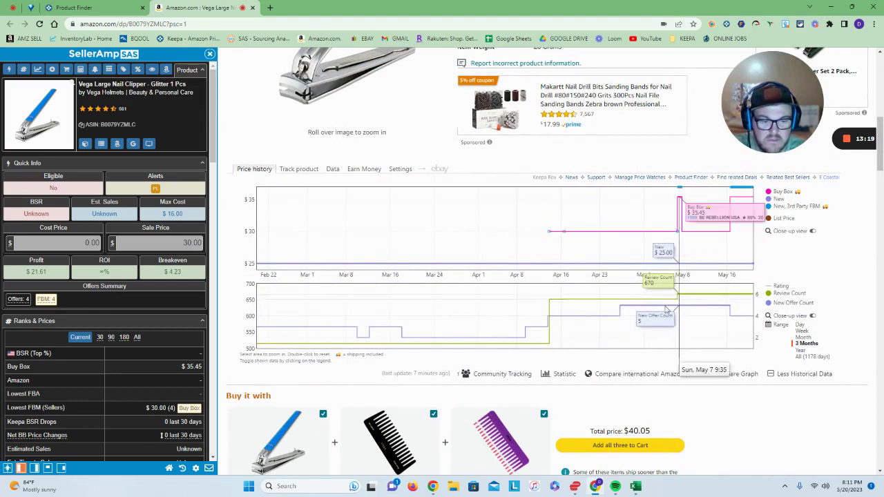
Show Keepa's offers data for the nail clipper, review the sellers' price and stock histories, and include historical offers
click(333, 170)
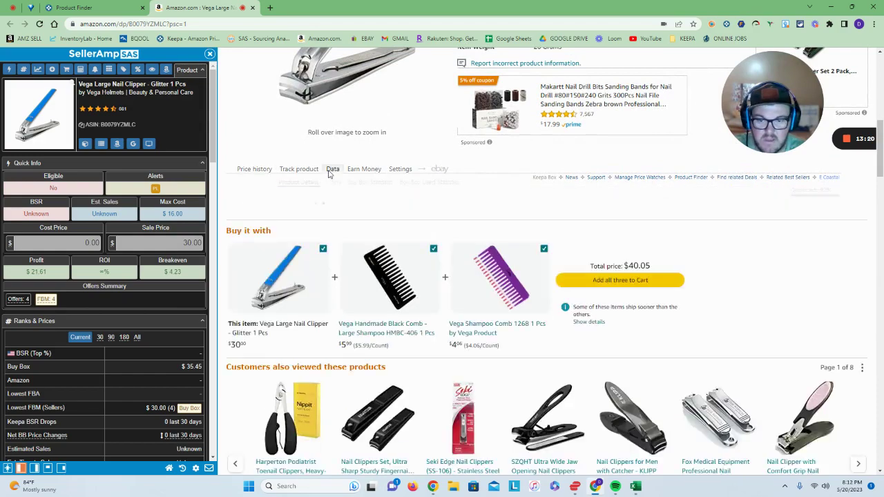
click(333, 182)
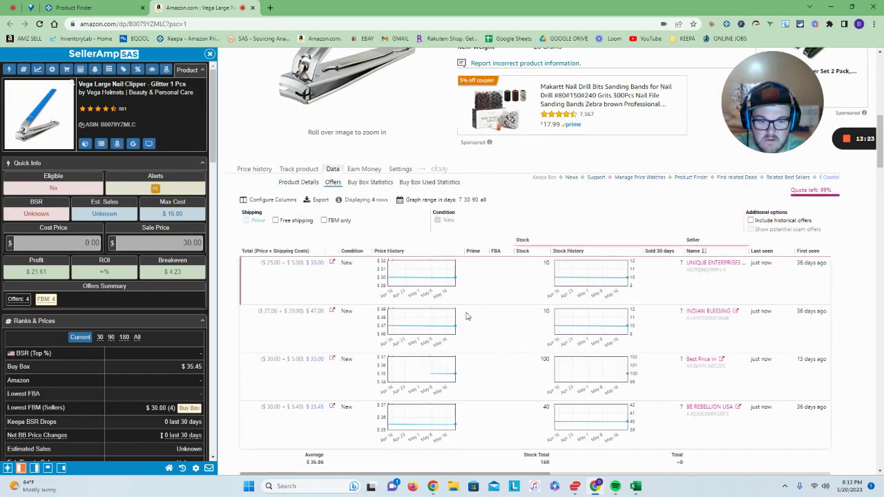
scroll(584, 225, down, 3)
scroll(608, 213, up, 1)
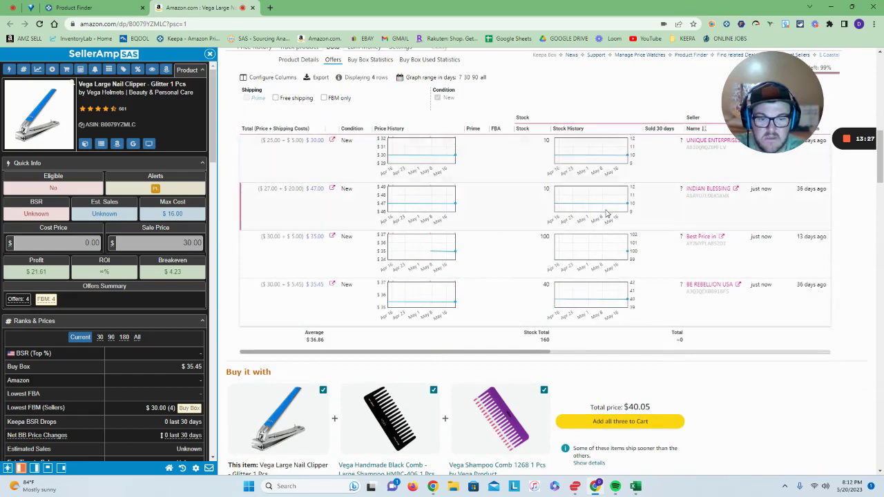
scroll(548, 302, up, 2)
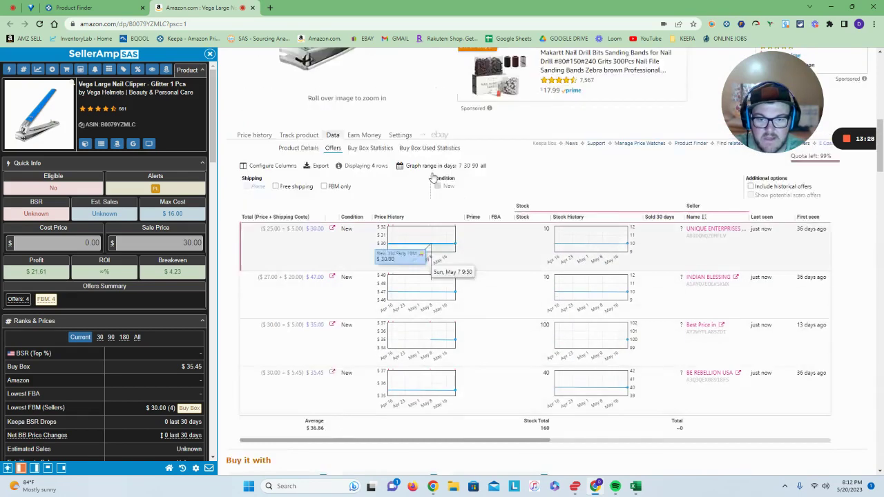
click(751, 221)
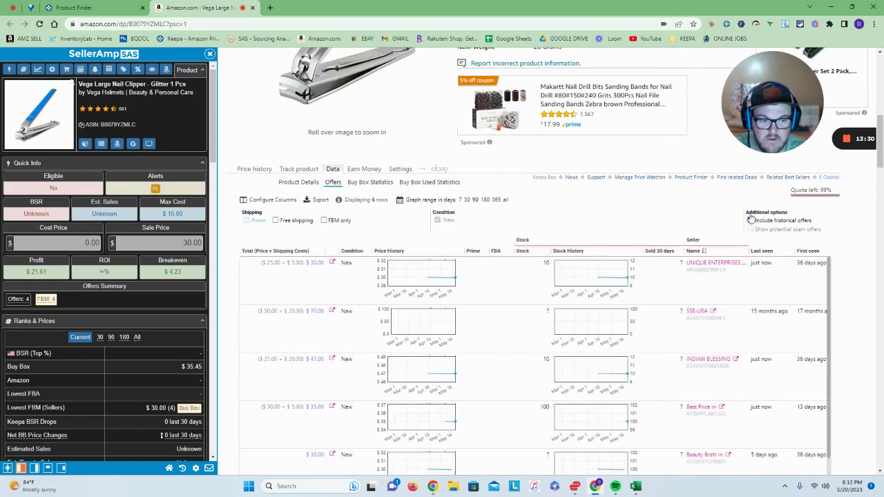
Finish reviewing the nail clipper's offers, close its listing, and open the Milbong Jamie Lefranc Shampoo D 400ml (refill) Amazon listing from the Product Finder
scroll(618, 205, down, 2)
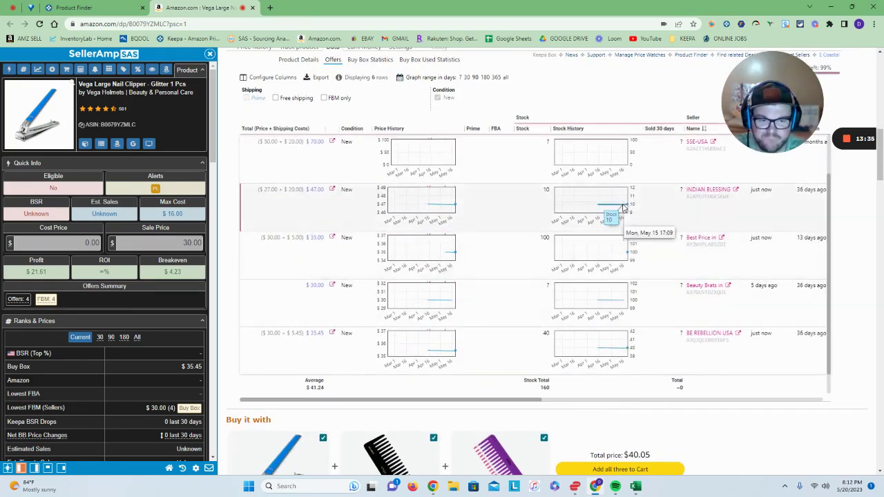
scroll(624, 209, up, 10)
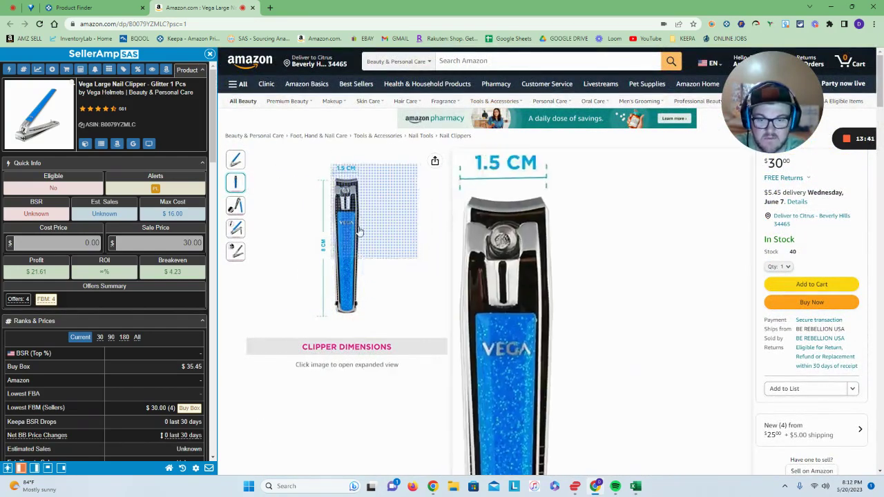
click(253, 7)
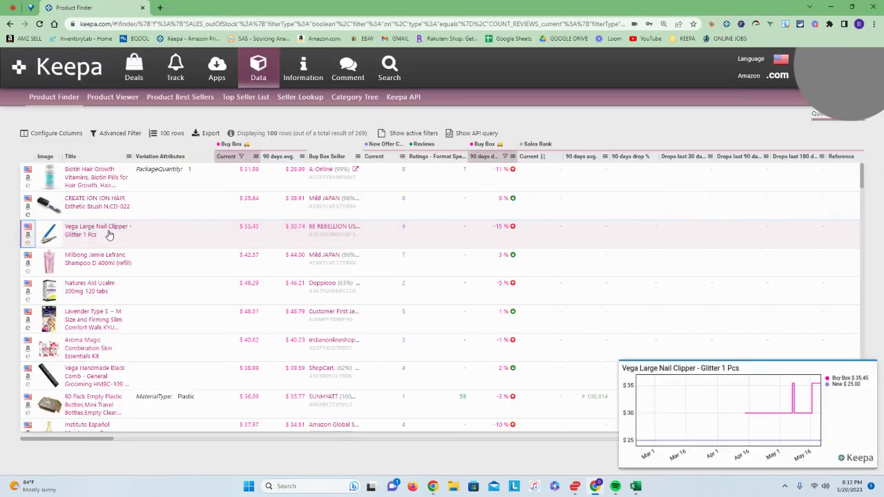
click(29, 265)
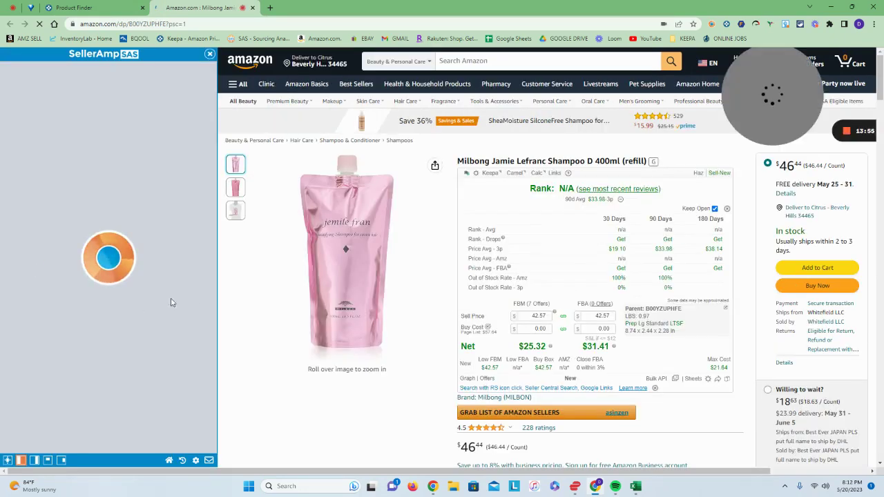
Examine the shampoo listing's Keepa Buy Box, review count and new offer count history over three months
scroll(325, 273, down, 4)
scroll(499, 266, up, 4)
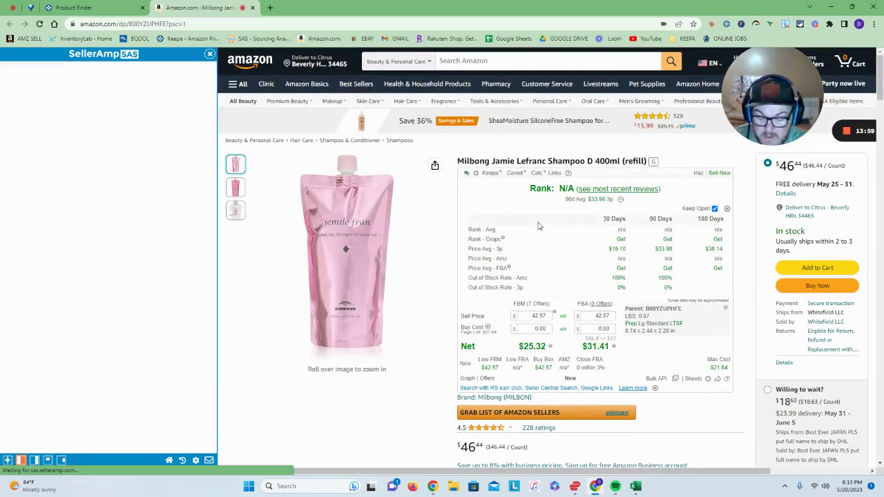
scroll(546, 235, down, 10)
scroll(569, 245, down, 2)
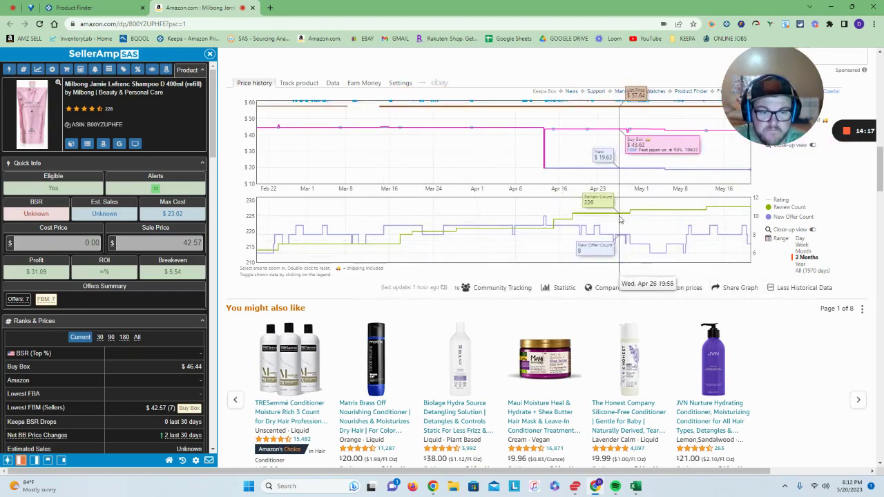
scroll(608, 235, up, 2)
scroll(620, 218, up, 5)
Show Keepa's offers data for the shampoo and review each seller's price and stock history
scroll(405, 297, down, 5)
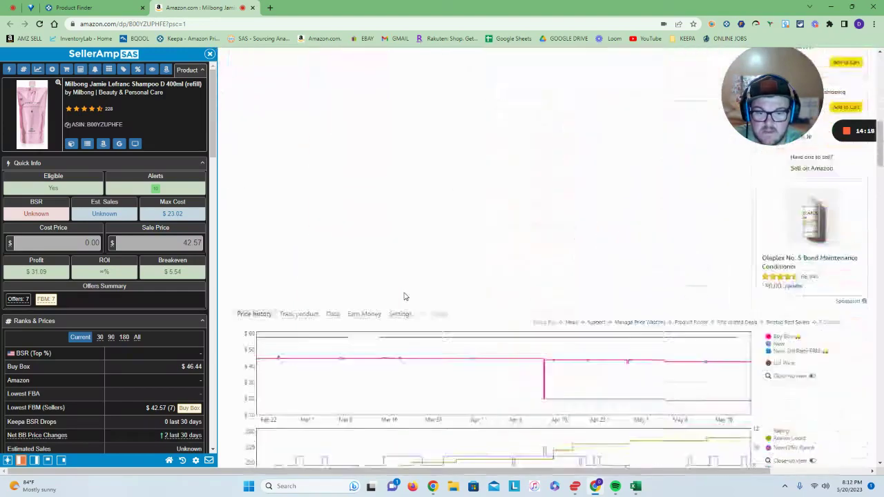
click(333, 207)
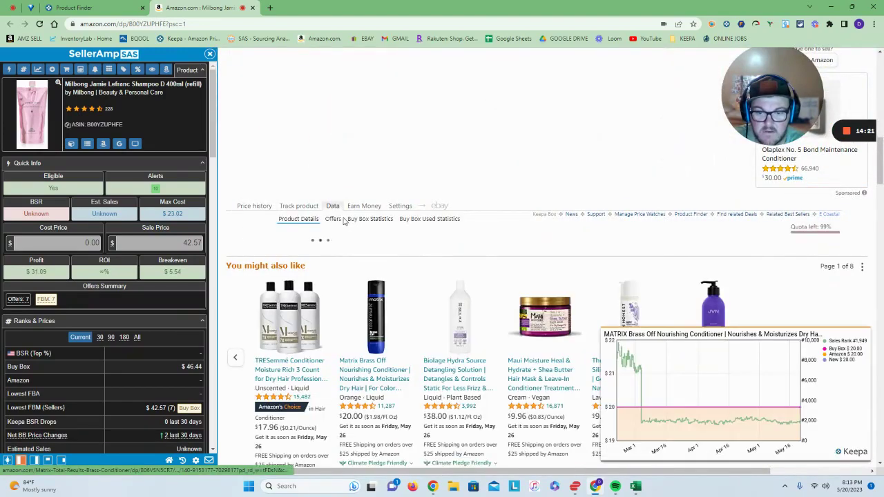
click(333, 220)
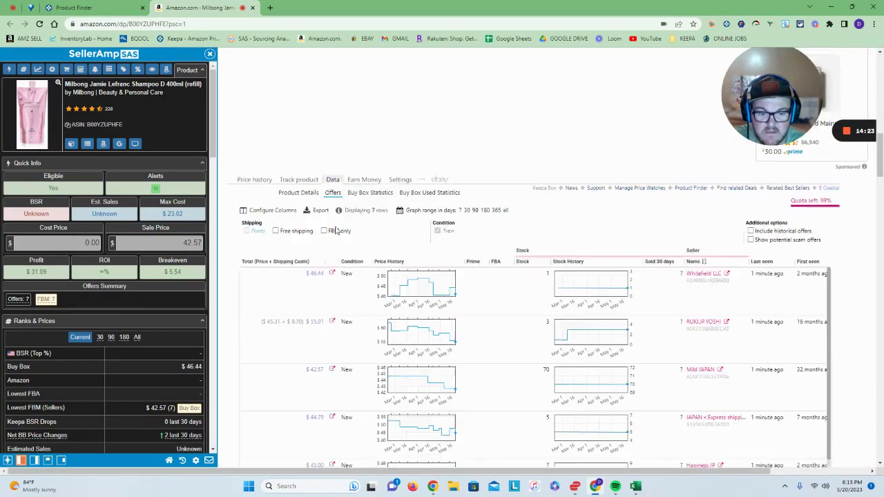
scroll(539, 241, down, 2)
scroll(539, 241, down, 2)
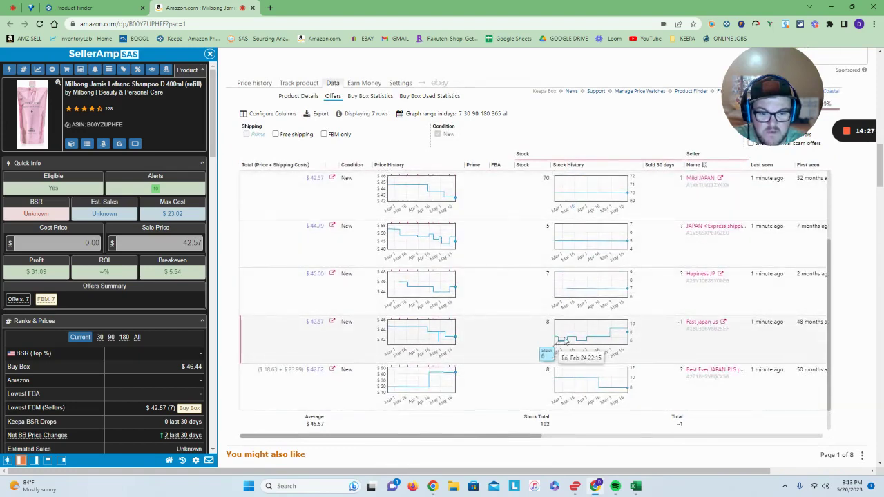
scroll(619, 290, down, 2)
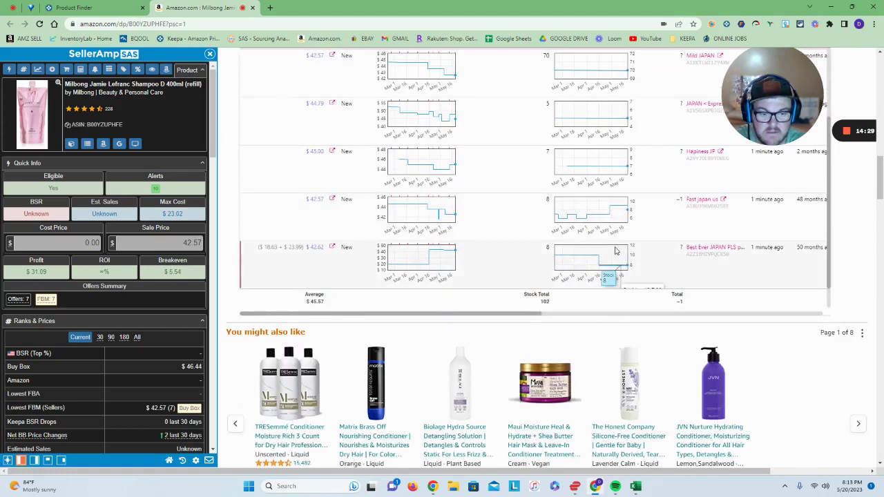
Include historical offers in the shampoo's Keepa offers data and recheck the Buy Box and offer count on the price history graph
scroll(684, 221, up, 5)
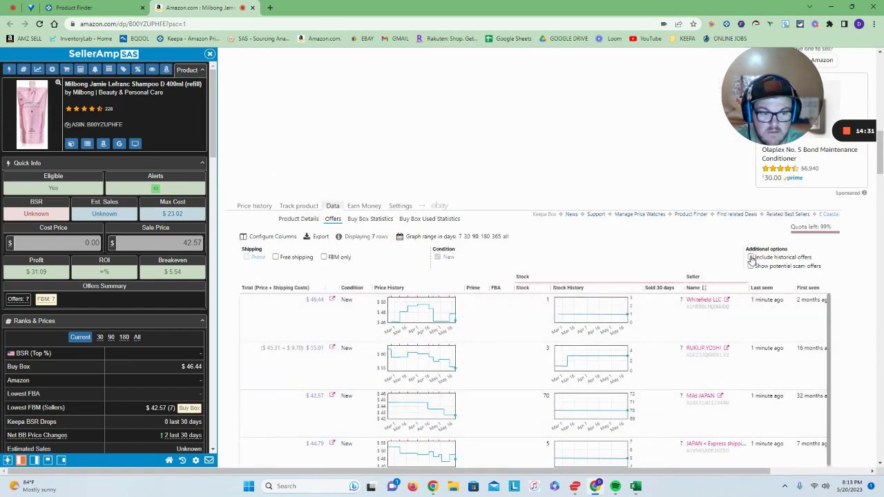
click(752, 258)
scroll(661, 216, down, 2)
scroll(769, 265, up, 2)
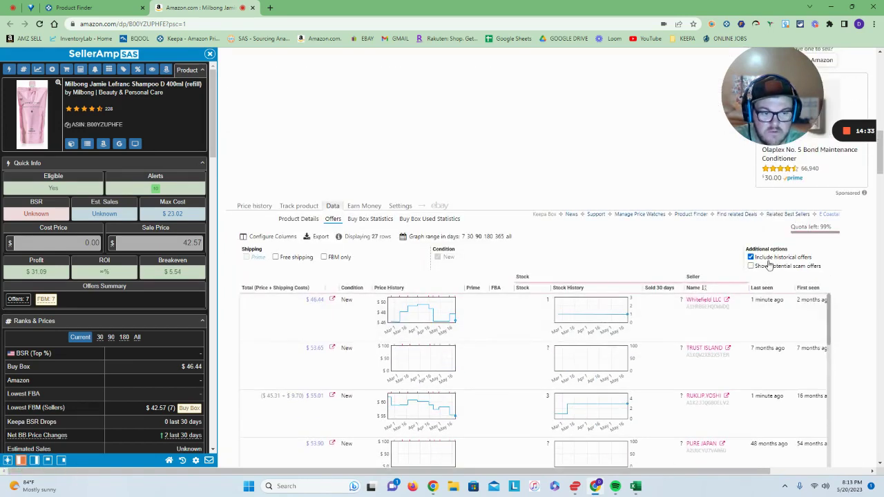
click(256, 206)
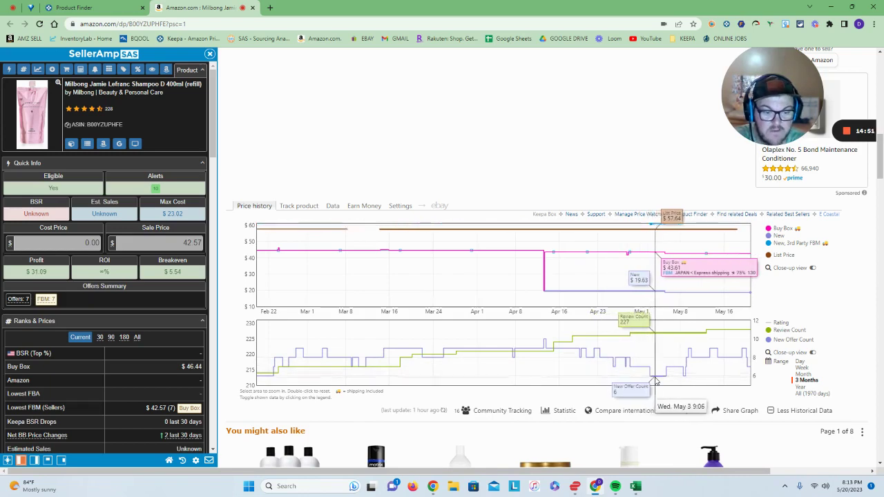
Return to the shampoo's offers data, exclude historical offers, and review the current sellers' prices and stock
click(335, 207)
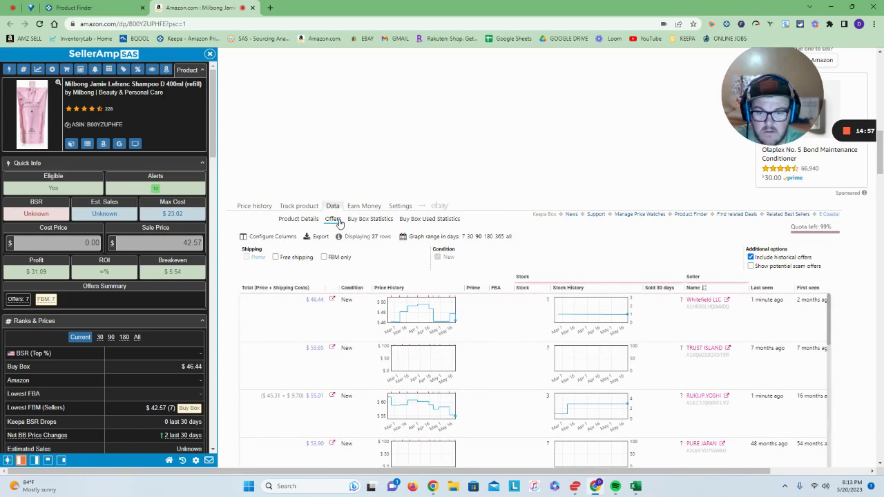
click(751, 257)
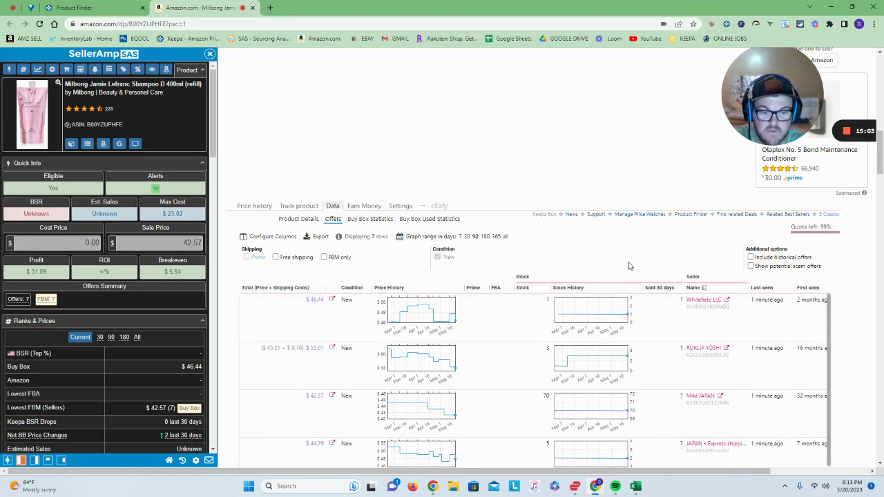
scroll(608, 314, down, 2)
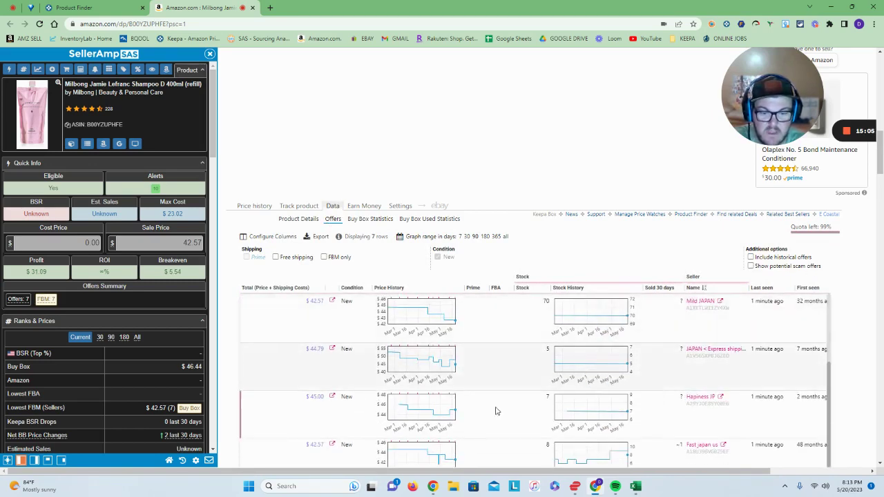
scroll(320, 358, down, 5)
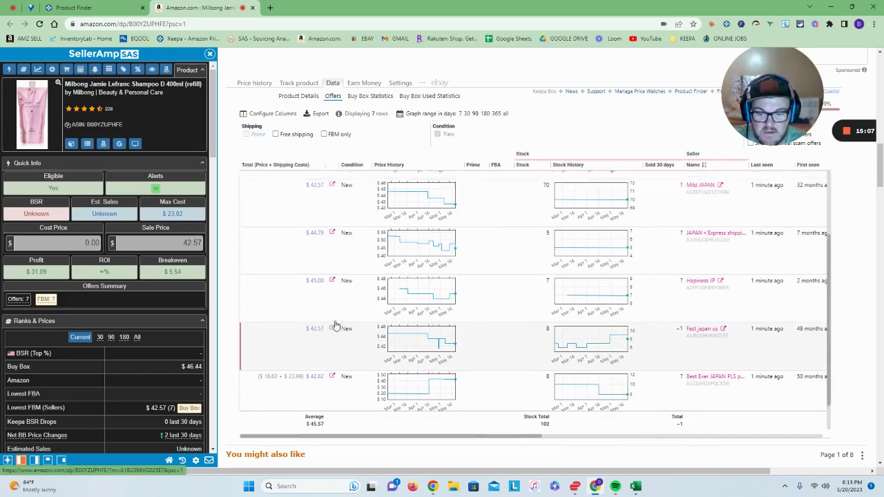
scroll(591, 255, up, 2)
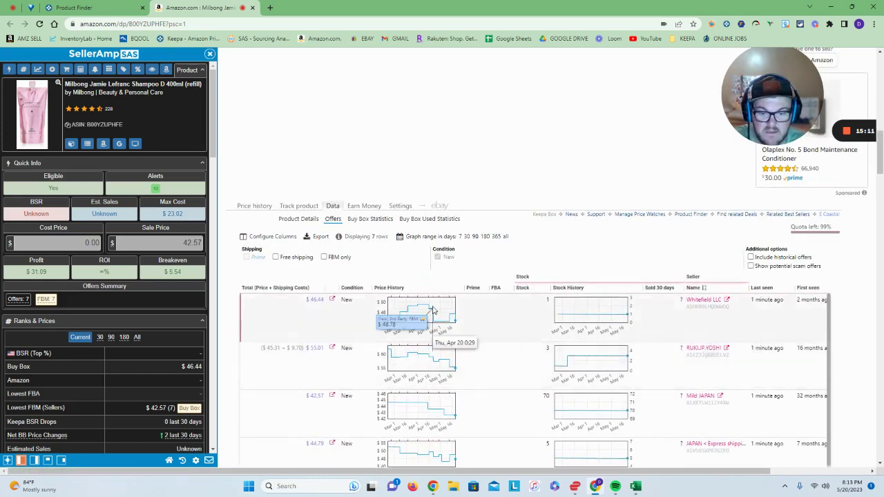
scroll(433, 310, down, 2)
scroll(475, 405, down, 4)
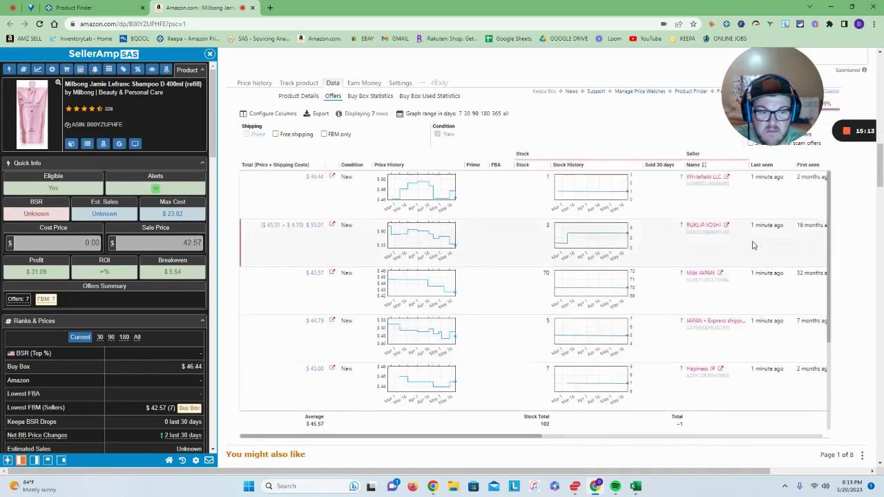
Include the shampoo's historical offers again and examine the stock histories of the active and former sellers for drops
scroll(760, 235, up, 2)
click(751, 257)
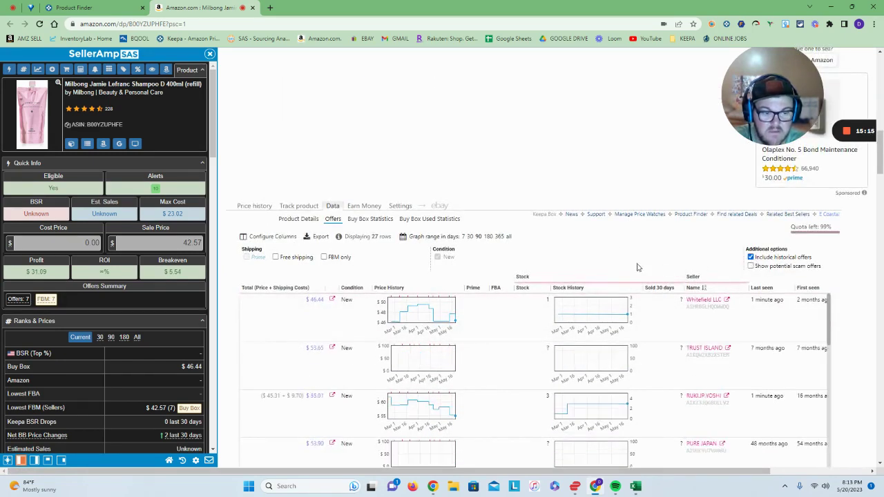
scroll(622, 256, down, 5)
scroll(608, 252, down, 5)
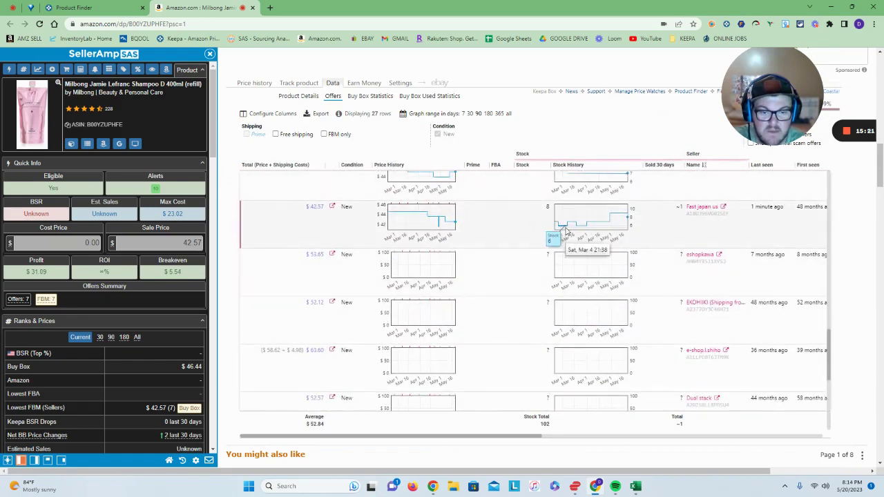
scroll(612, 226, down, 5)
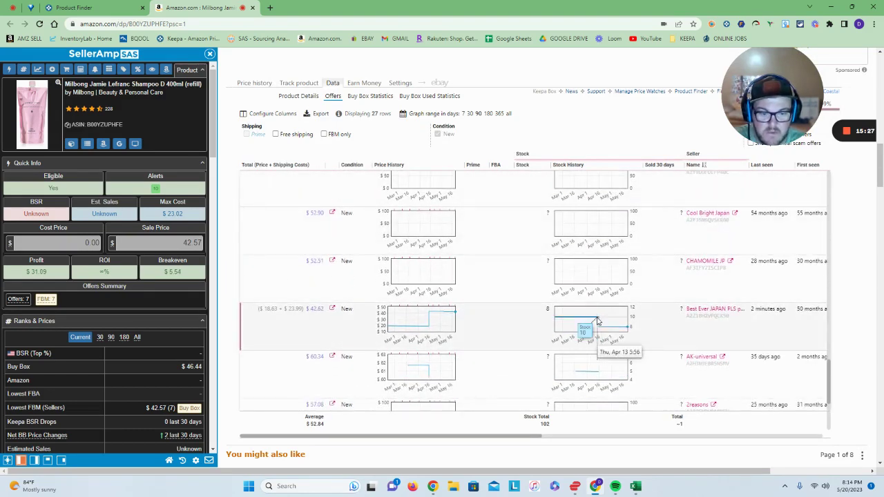
scroll(603, 326, down, 2)
scroll(603, 326, up, 3)
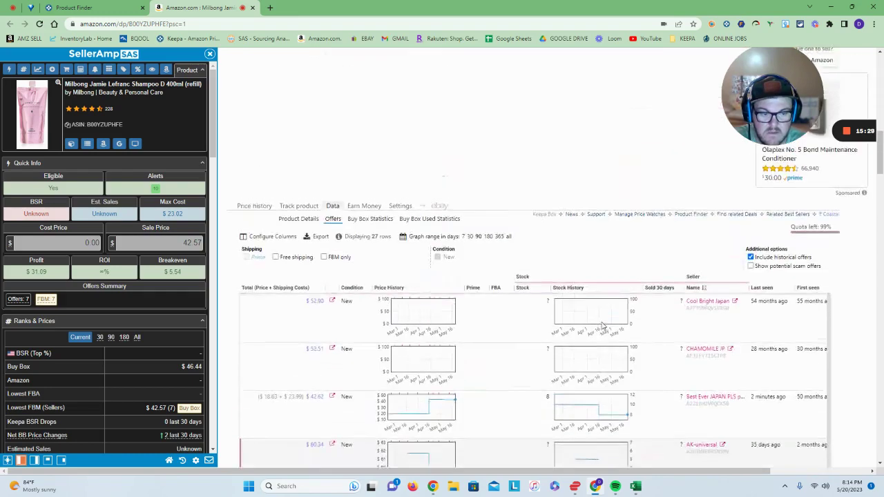
Search Google for the shampoo's title from SellerAmp and scan the web results for other stores selling it
scroll(603, 326, up, 10)
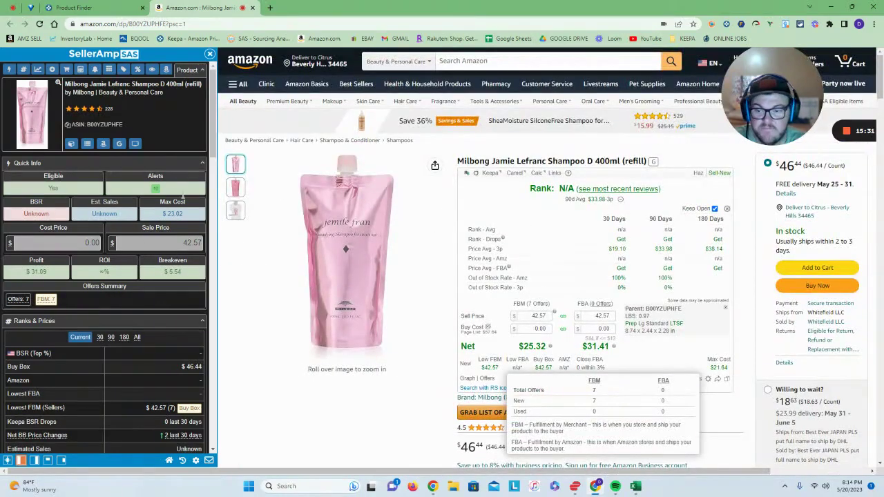
click(120, 144)
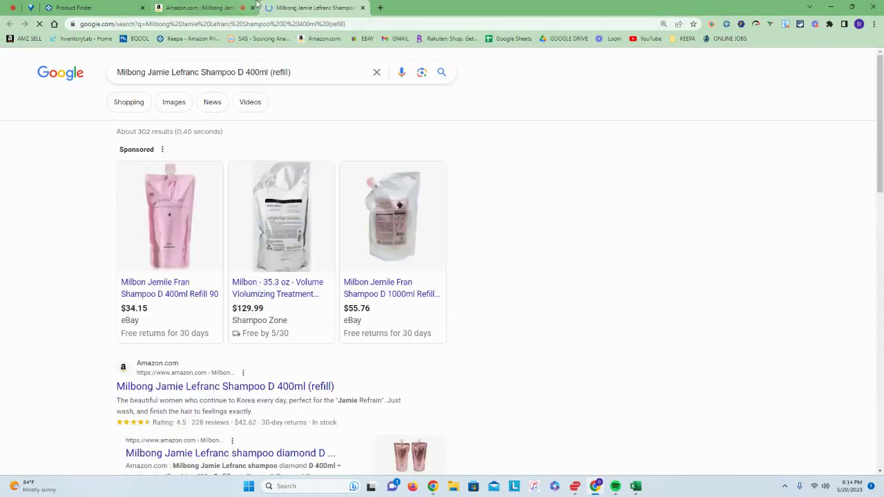
scroll(469, 263, down, 2)
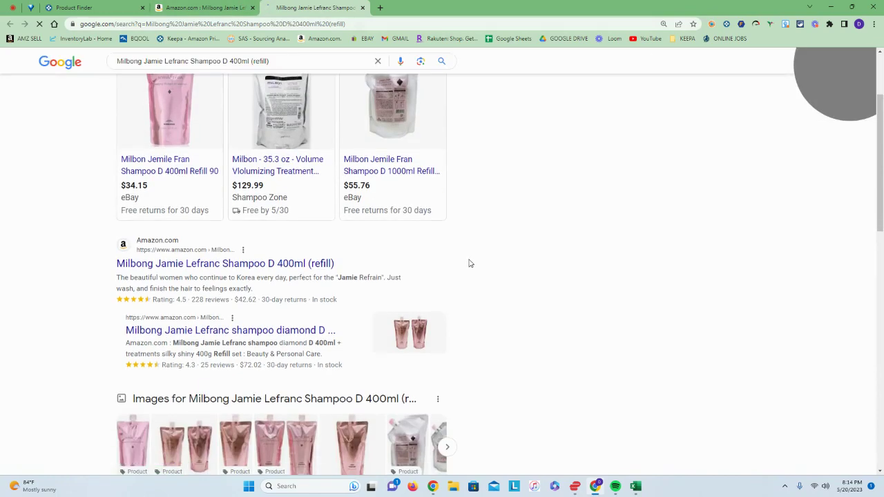
scroll(415, 211, down, 4)
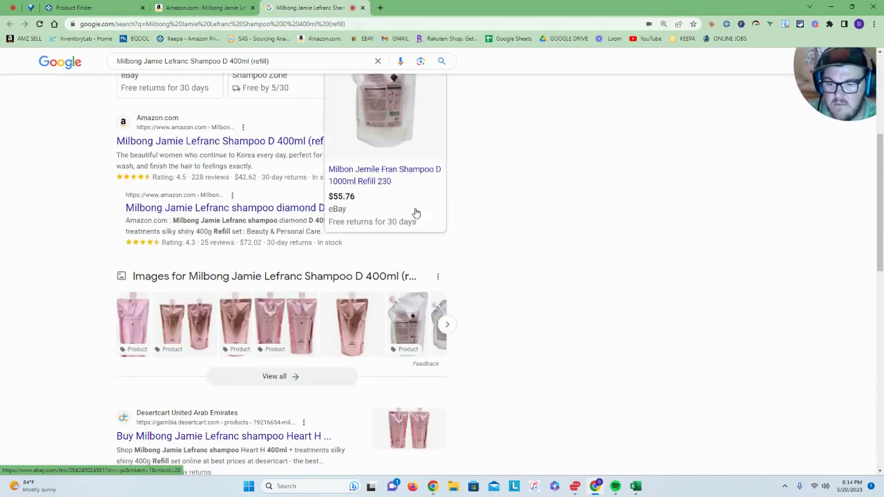
scroll(416, 213, down, 5)
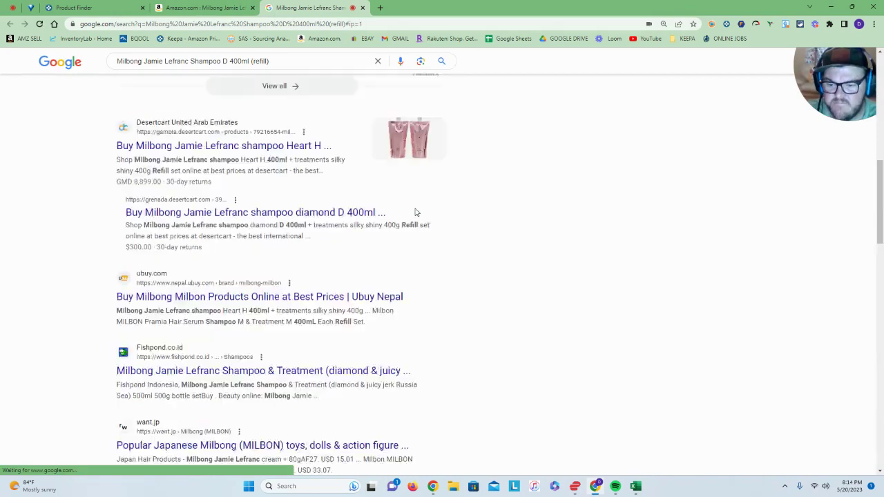
scroll(271, 237, down, 7)
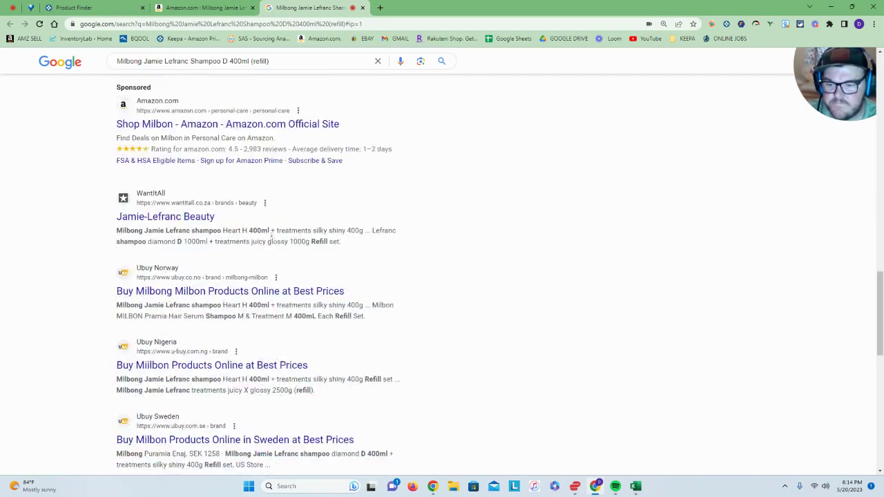
scroll(271, 237, down, 4)
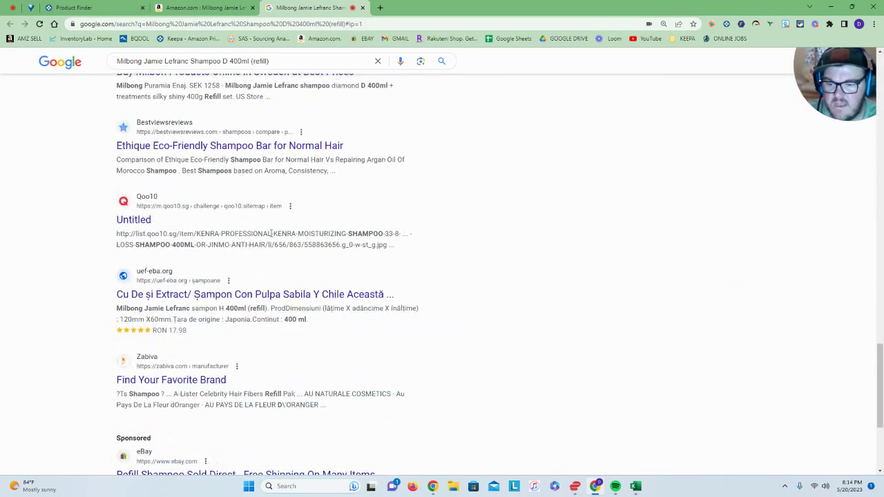
scroll(271, 234, down, 3)
Switch to the Google Shopping results for the Milbong shampoo and browse the sellers' prices for a matching 400ml refill
scroll(270, 235, up, 12)
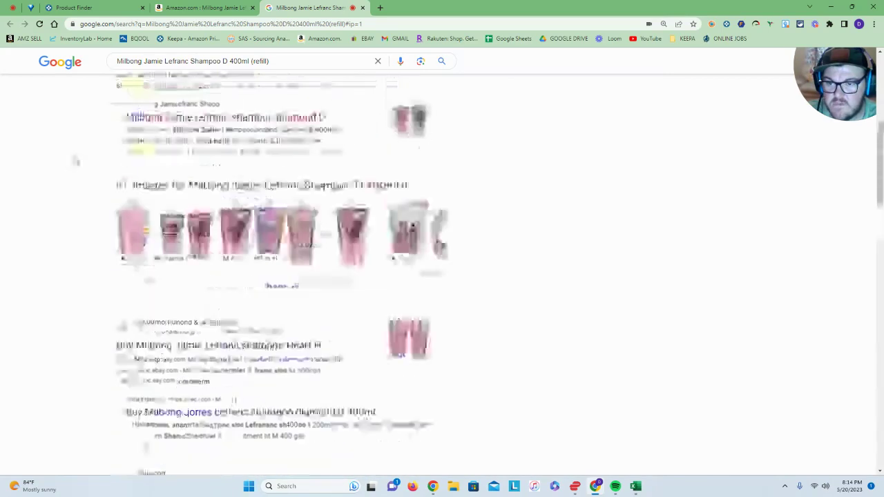
scroll(97, 145, up, 5)
click(131, 100)
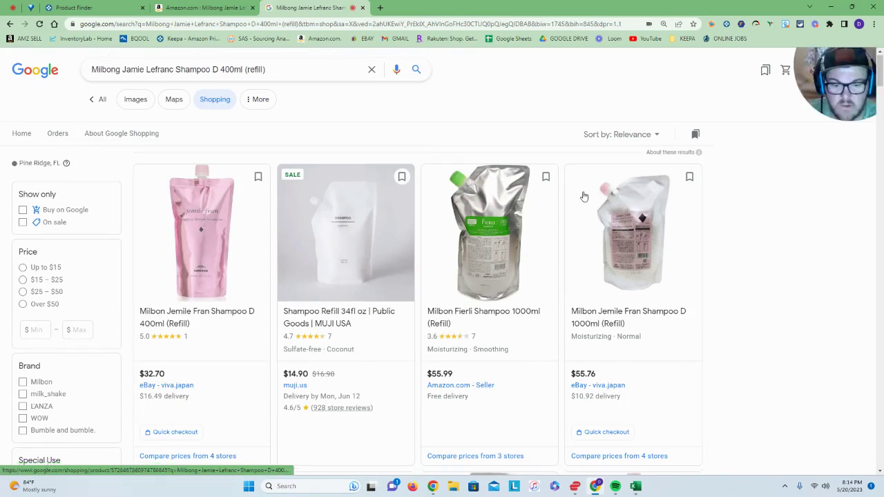
scroll(584, 197, down, 5)
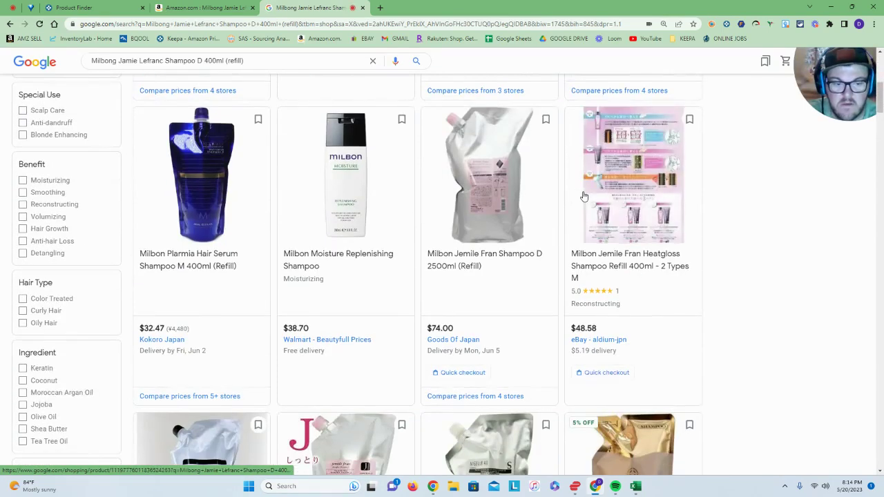
scroll(584, 197, down, 15)
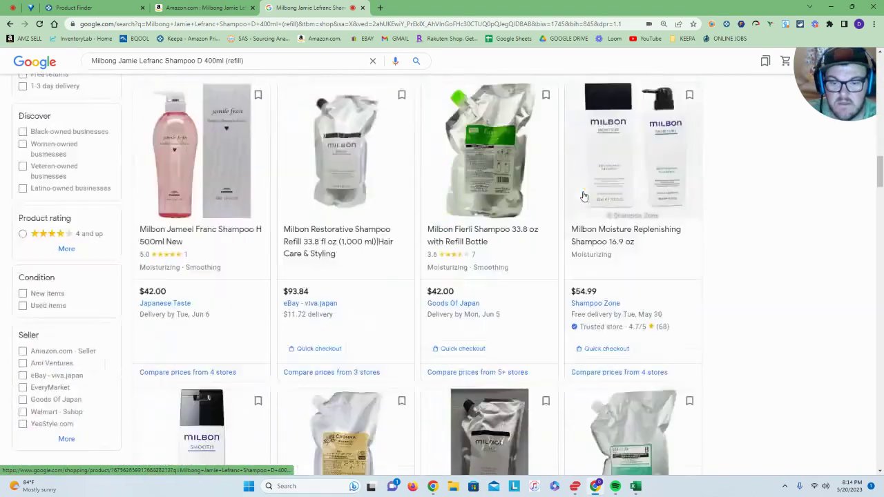
Browse the remaining Google Shopping results for the 400ml shampoo refill, and close the search and the shampoo's Amazon listing
scroll(583, 197, down, 15)
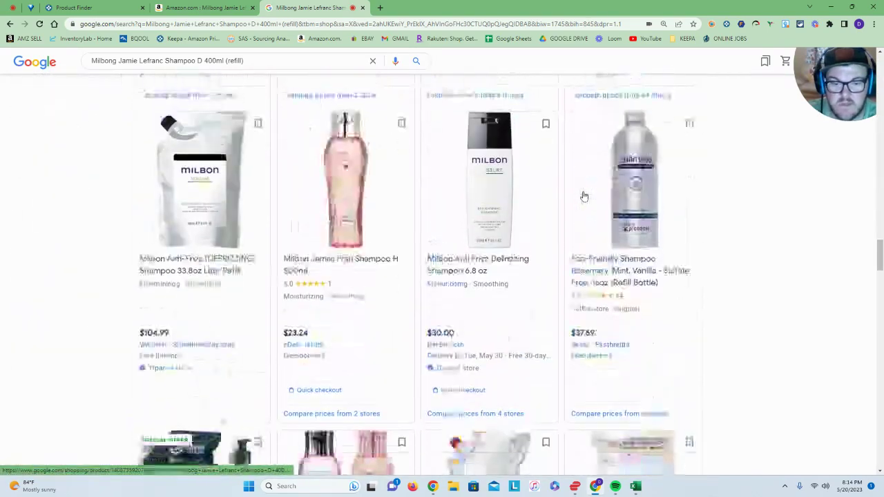
scroll(508, 404, down, 3)
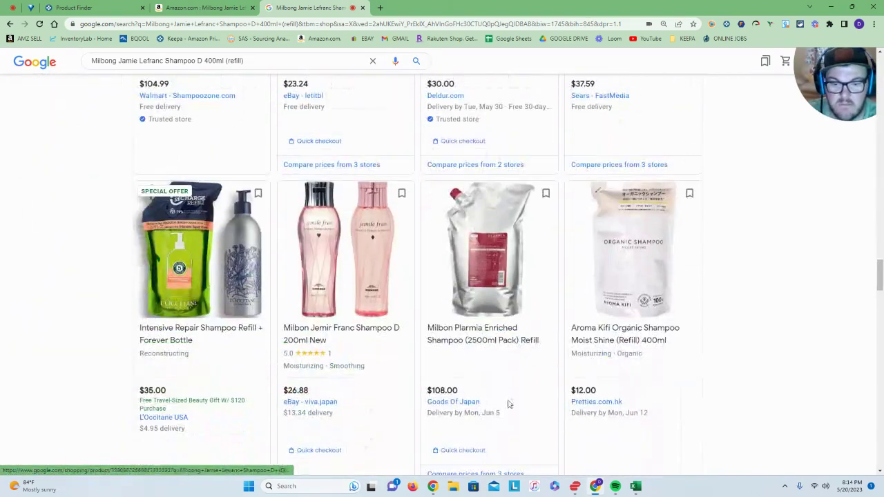
click(362, 8)
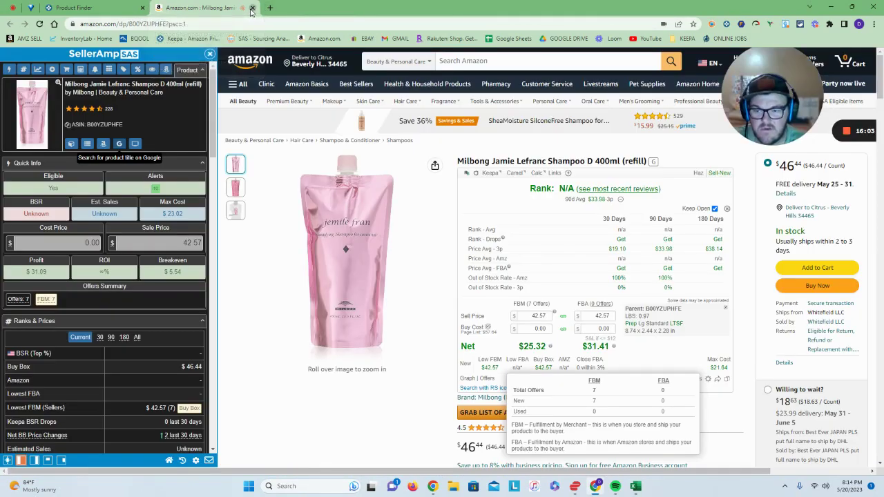
click(252, 7)
Open the Amazon listing of Natures Aid Ucalm 300mg 120 tabs, examine its Keepa price and review history, and close it
mouse_move(90, 285)
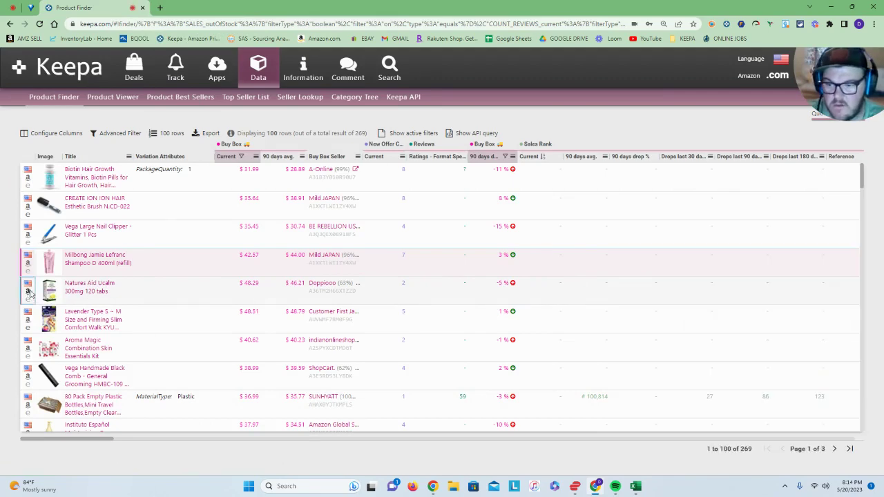
click(28, 292)
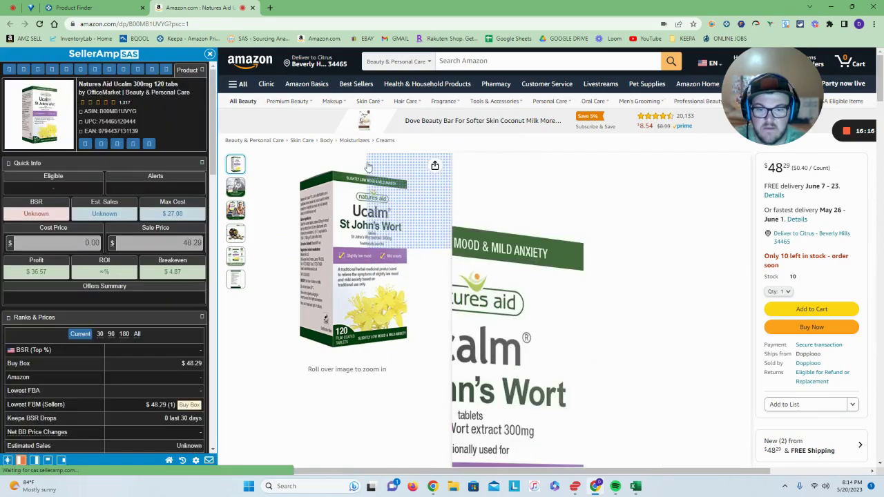
scroll(353, 195, down, 10)
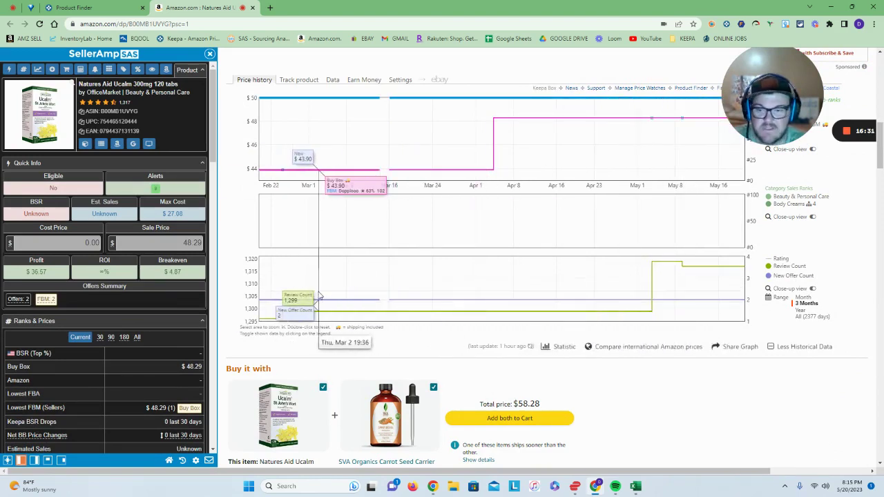
scroll(391, 245, up, 10)
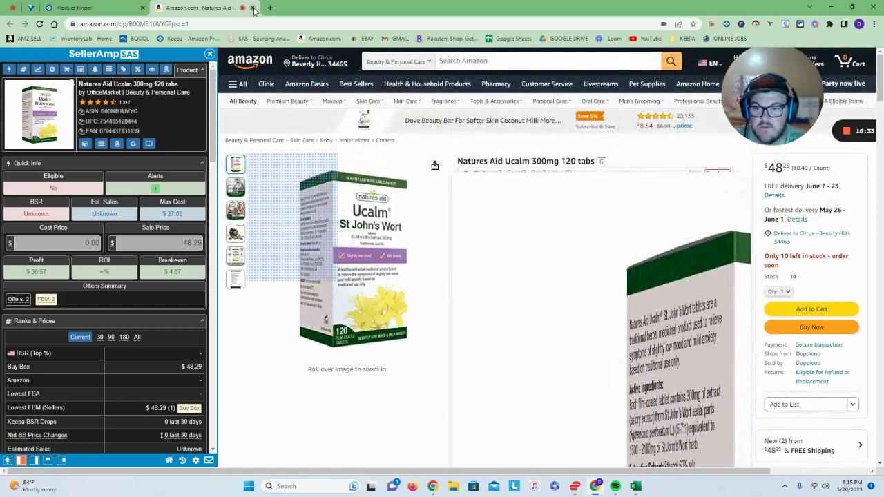
click(253, 8)
Open the Amazon listing of the Lavender Type S ~ M Slim Comfort Walk and review its product details and Keepa history
scroll(183, 200, down, 2)
mouse_move(114, 199)
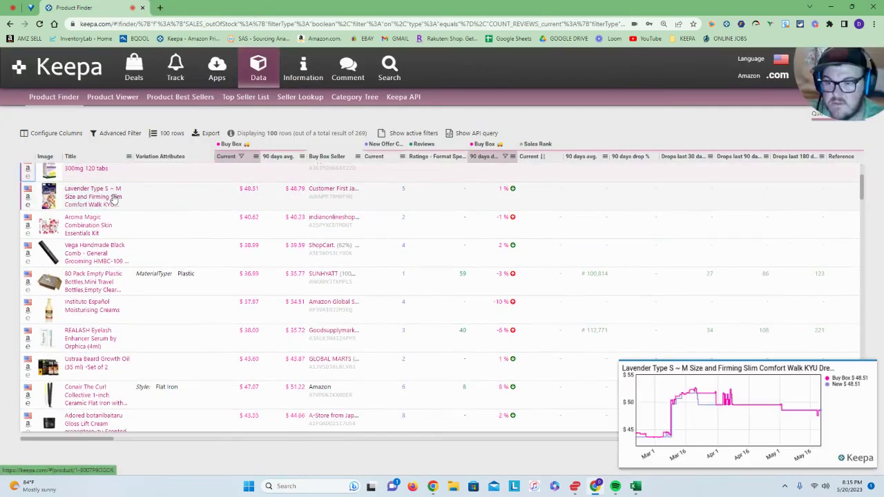
click(28, 197)
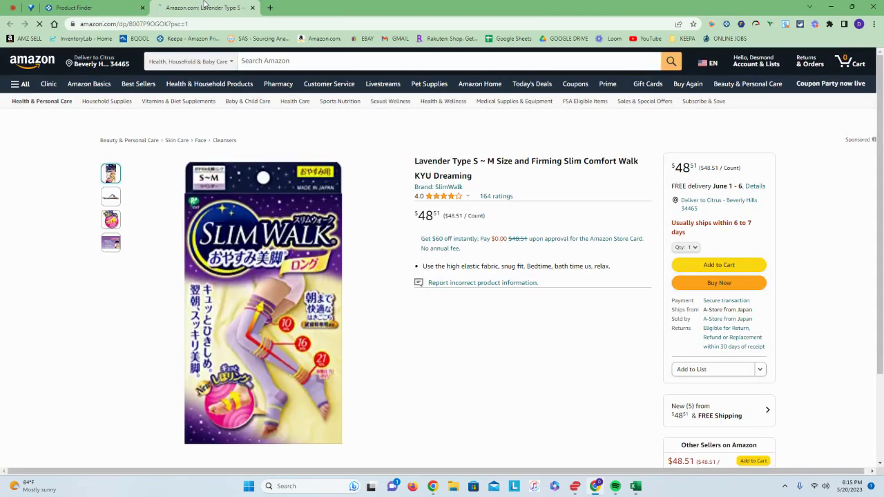
scroll(371, 202, down, 15)
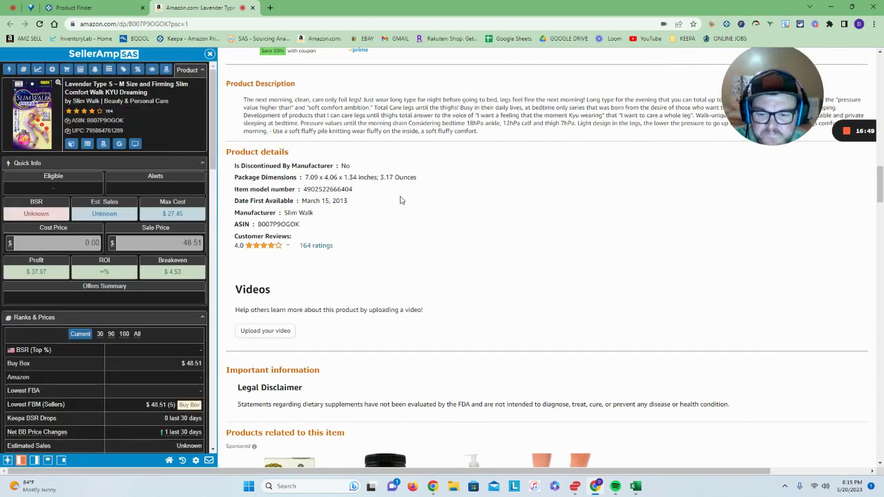
scroll(454, 306, up, 8)
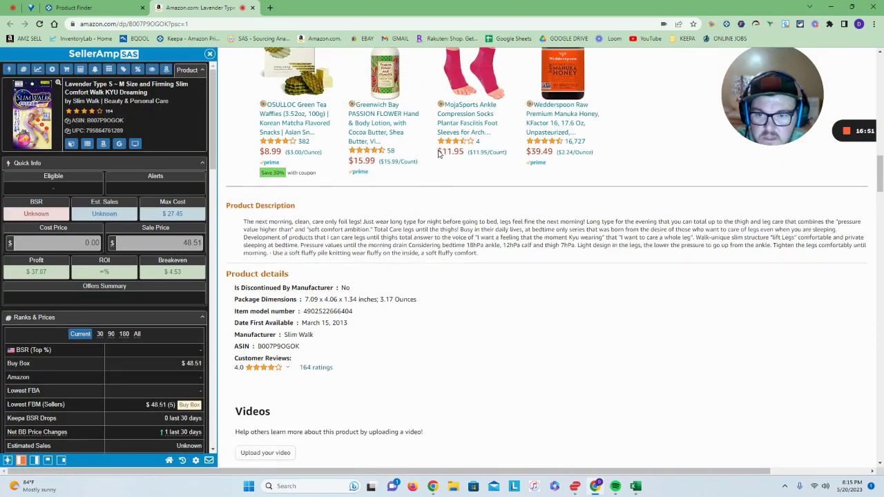
scroll(373, 253, up, 3)
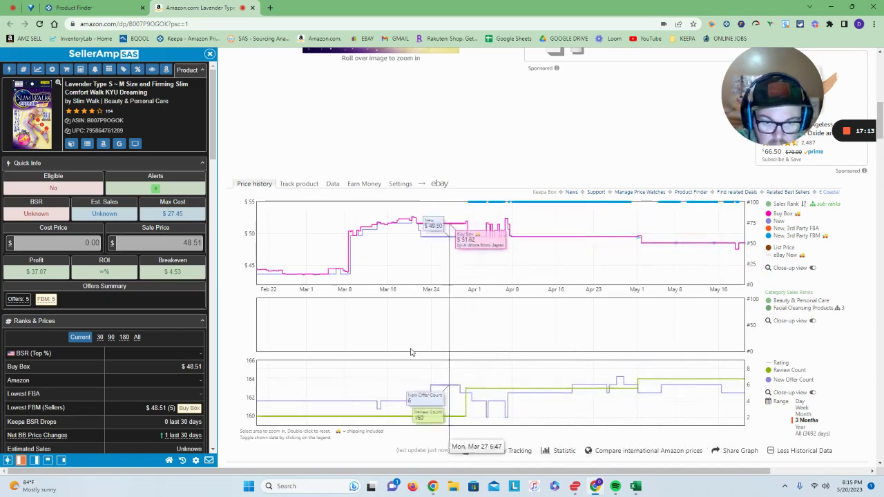
scroll(413, 349, up, 6)
scroll(465, 296, down, 3)
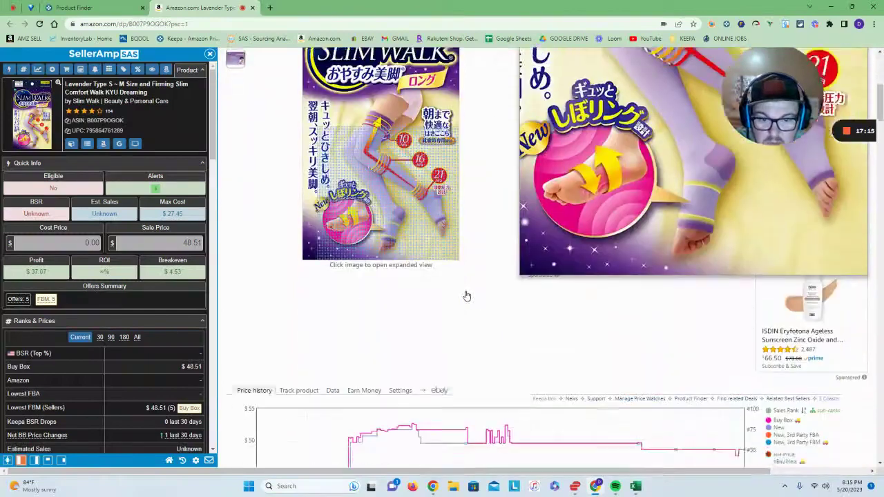
scroll(466, 296, up, 2)
Search Google for the Slim Walk title from SellerAmp, scan the results for other stores, and close the search and the listing
click(119, 144)
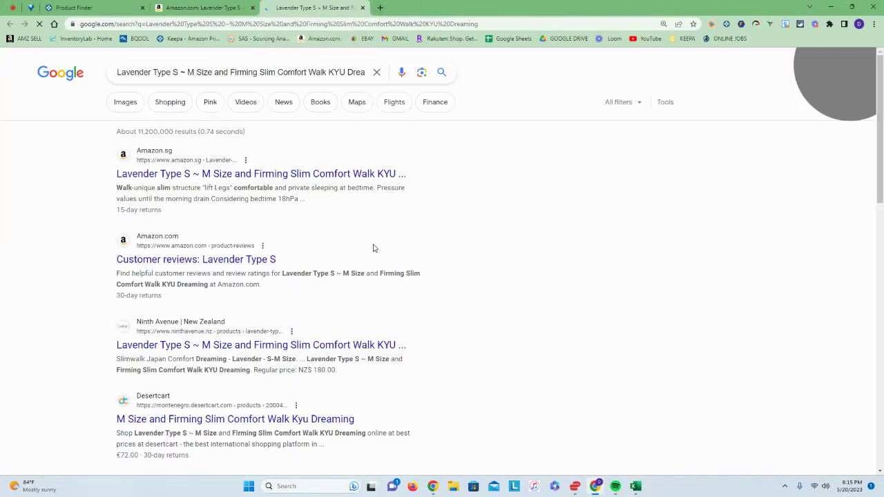
scroll(354, 239, down, 5)
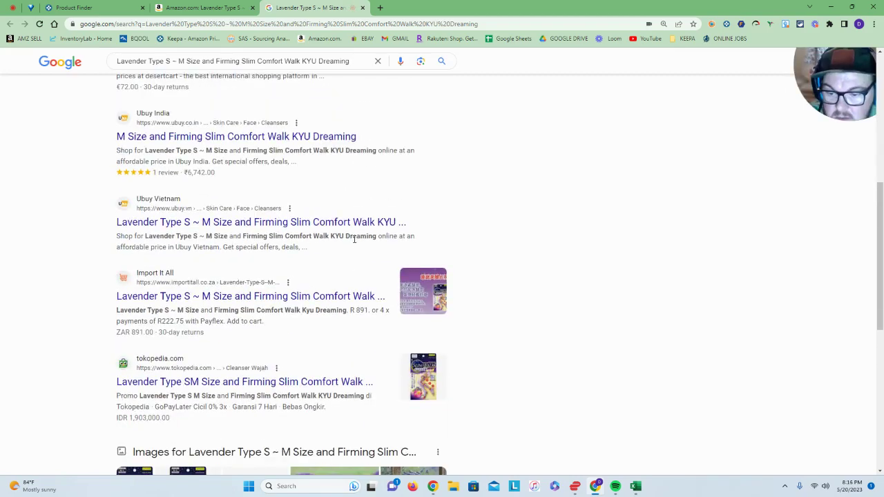
scroll(359, 244, down, 10)
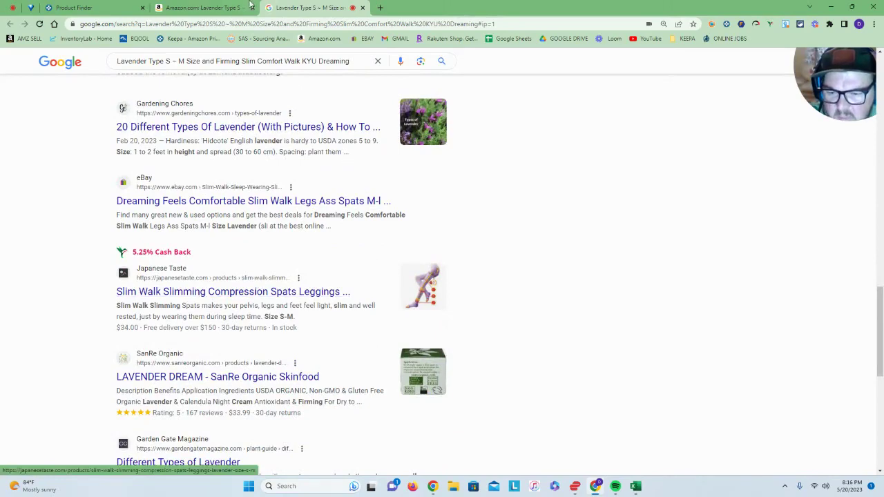
click(218, 7)
click(320, 6)
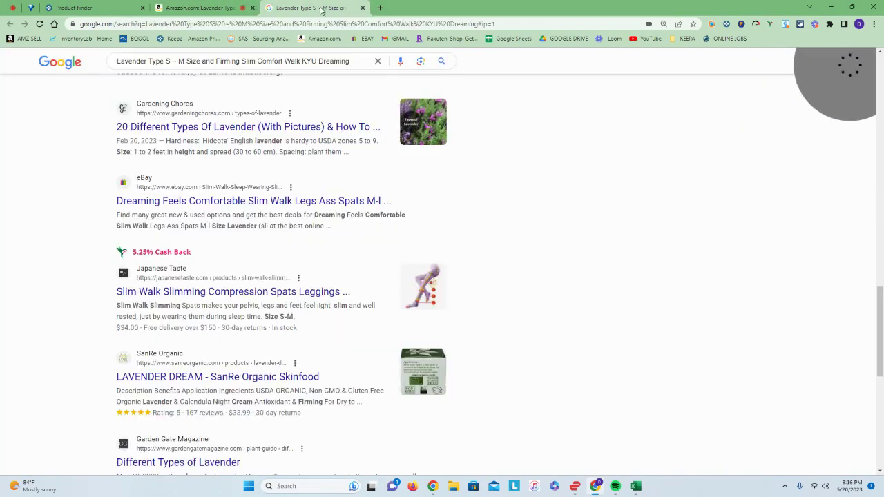
scroll(345, 346, down, 6)
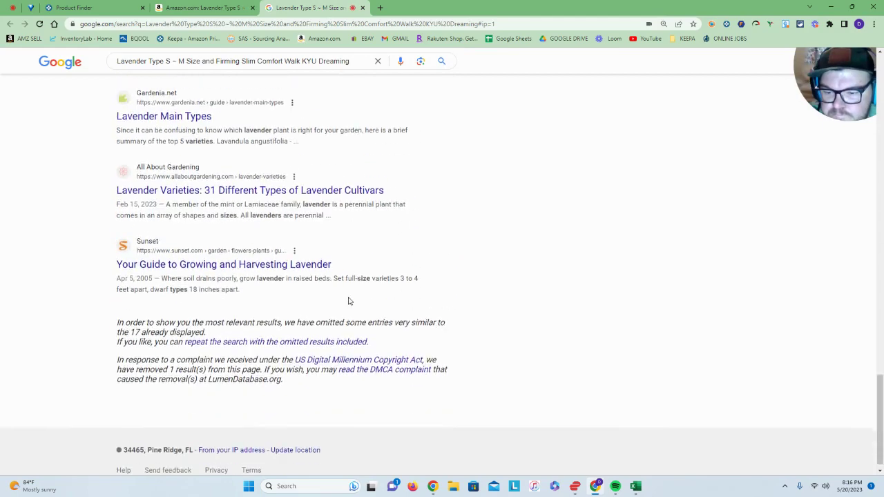
click(362, 7)
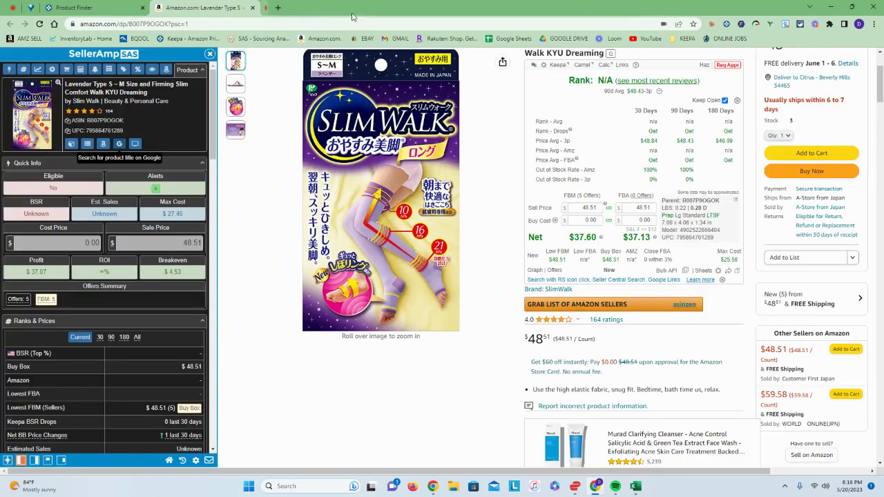
click(253, 7)
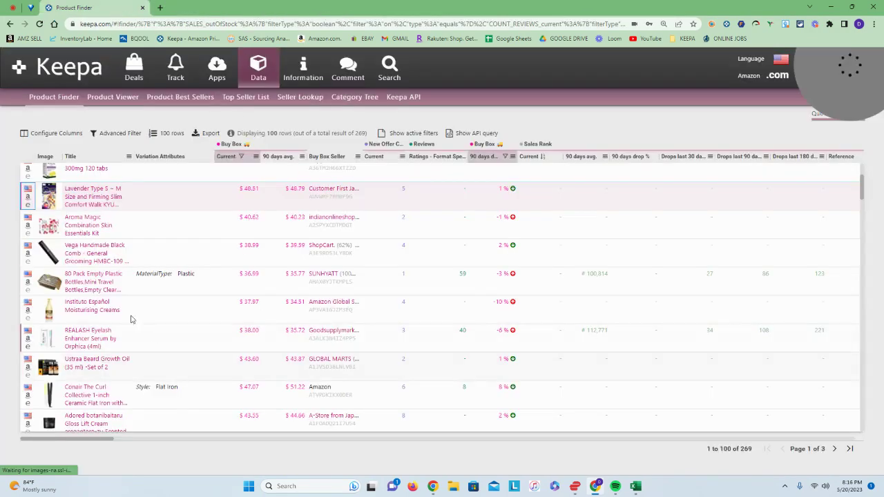
Open the Amazon listing of the Aroma Magic Combination Skin Essentials Kit, examine its Keepa price and offer history, and close it
mouse_move(43, 253)
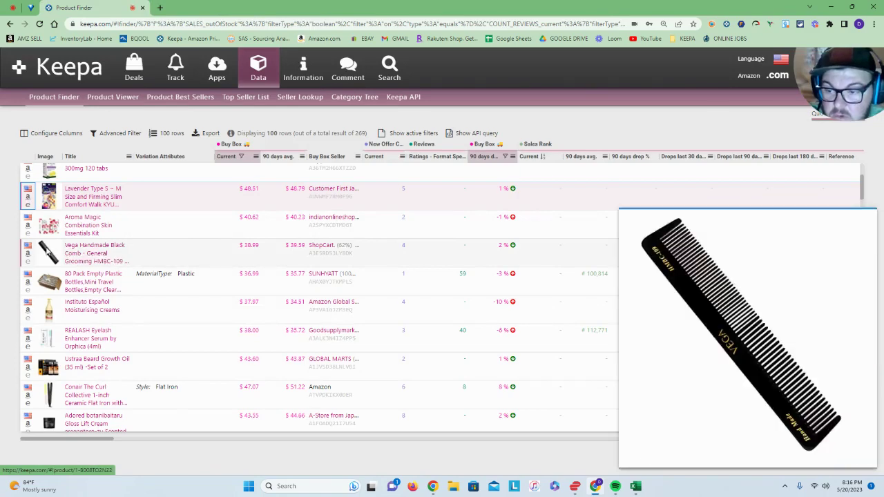
click(28, 229)
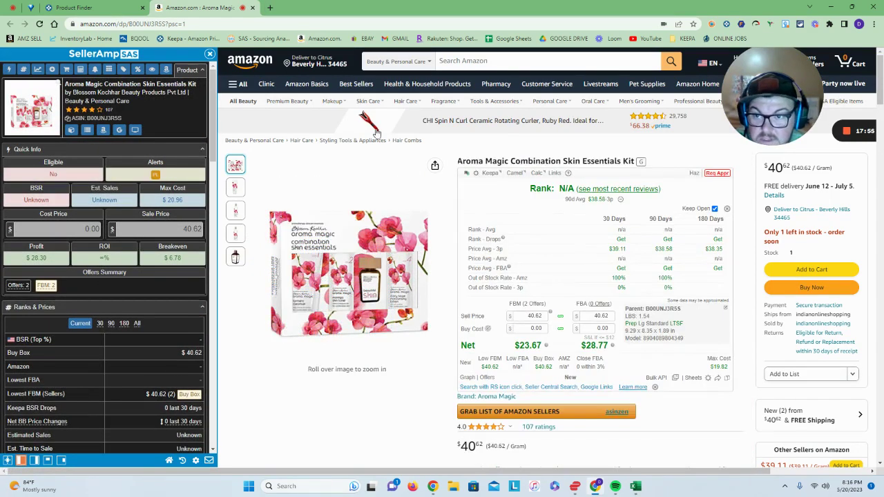
mouse_move(410, 290)
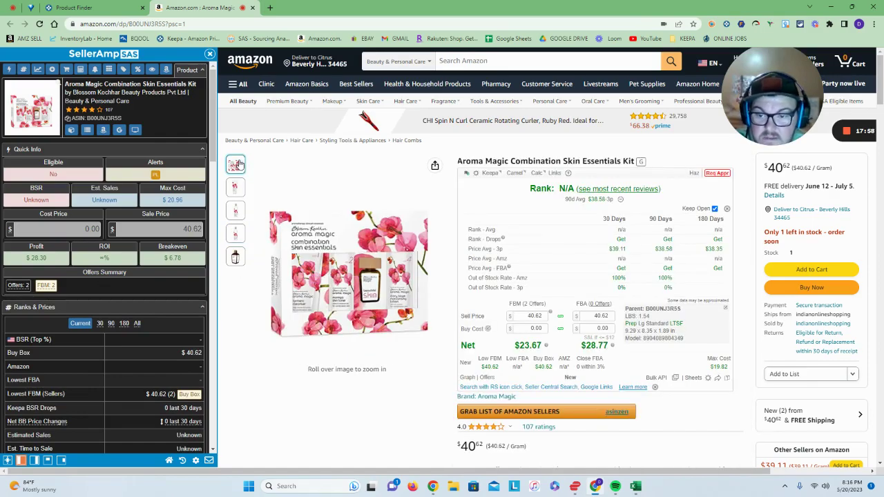
scroll(336, 166, down, 10)
scroll(336, 166, up, 2)
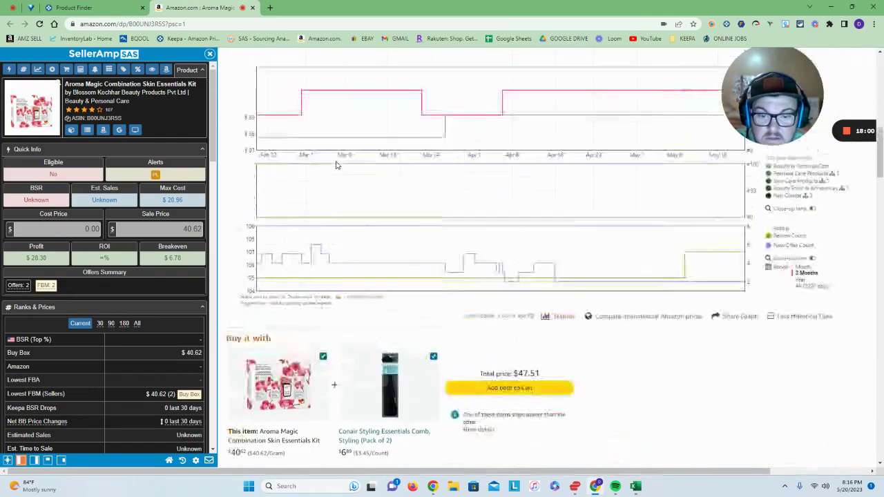
scroll(337, 165, up, 2)
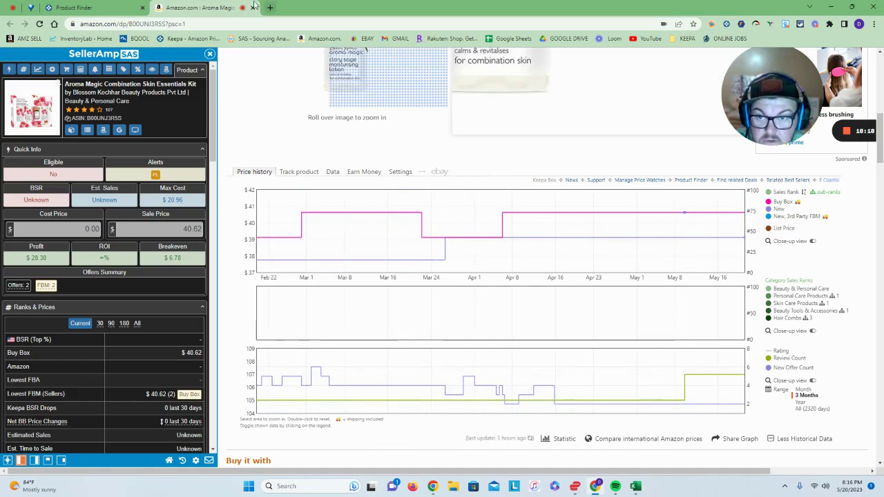
click(253, 8)
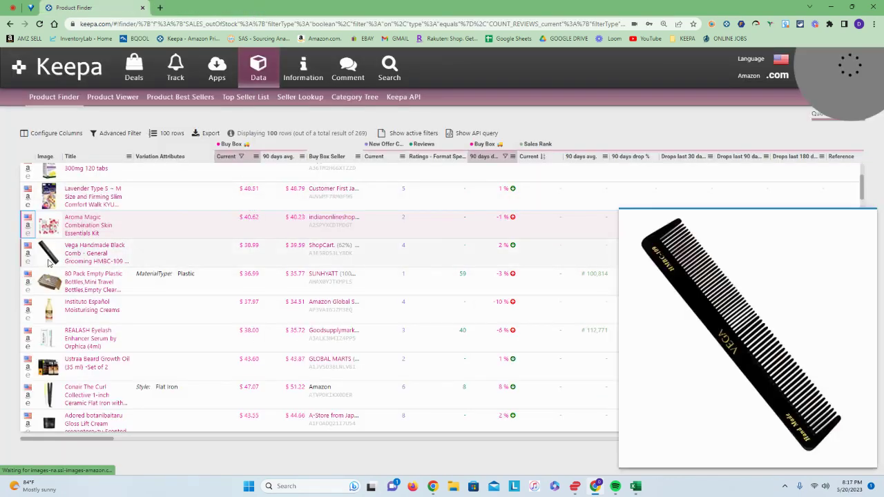
Open the Amazon listing of the Vega Handmade Black Comb HMBC-109 and examine its Keepa price, review and offer count history
scroll(69, 262, up, 5)
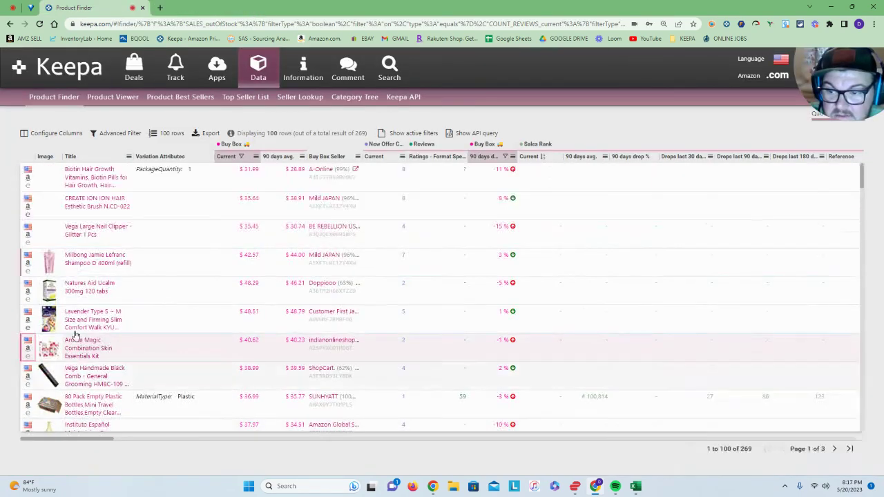
scroll(76, 290, down, 3)
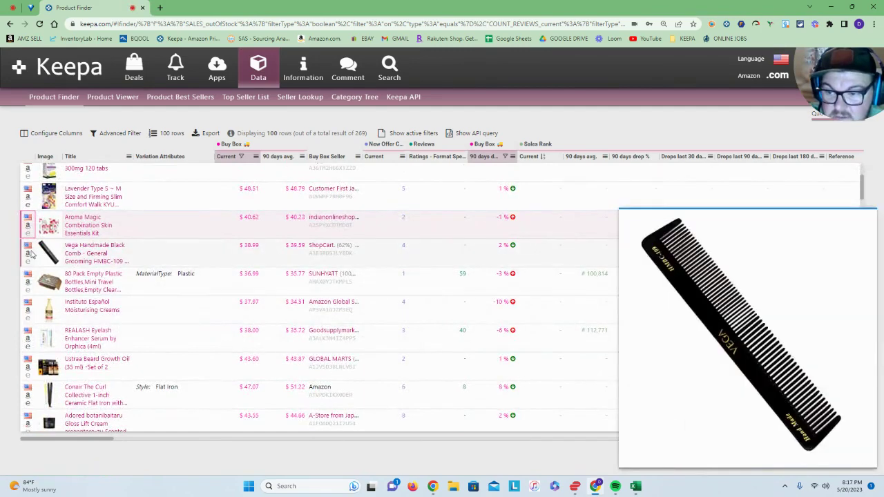
click(27, 257)
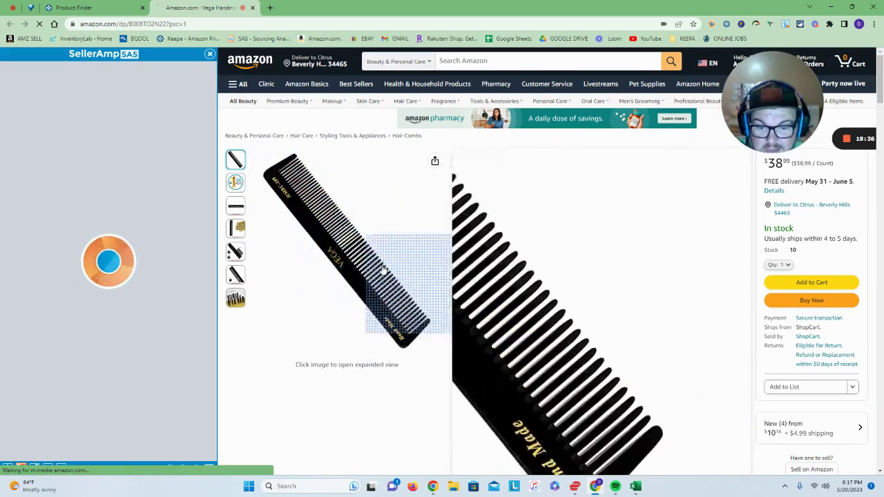
scroll(377, 246, down, 10)
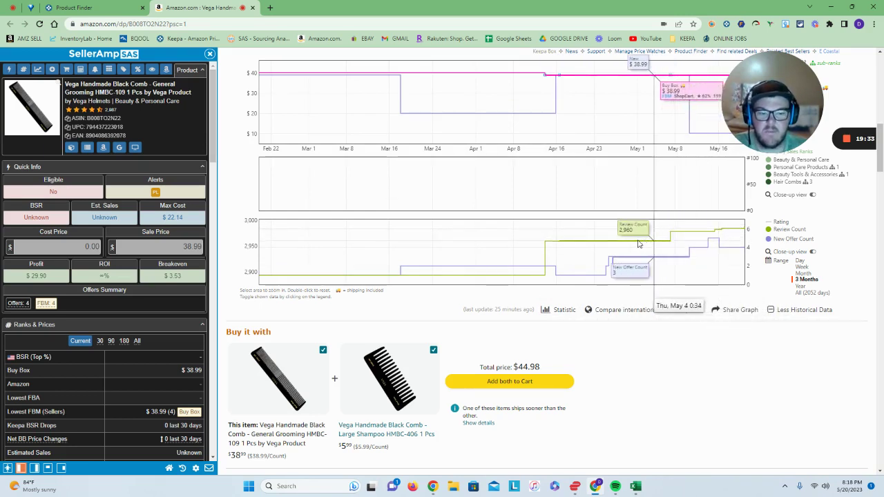
scroll(407, 304, up, 4)
scroll(354, 293, down, 2)
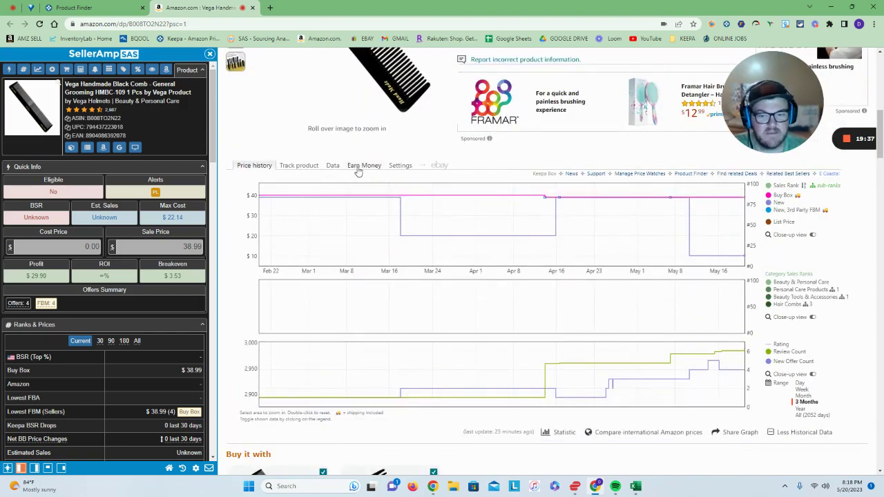
Review the stock histories of the comb's current sellers in the Keepa offers data and include the historical offers
click(333, 166)
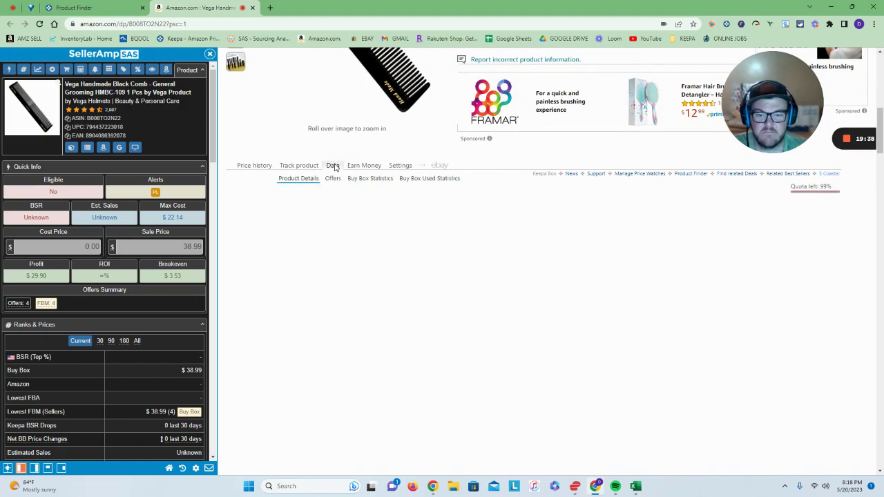
click(334, 181)
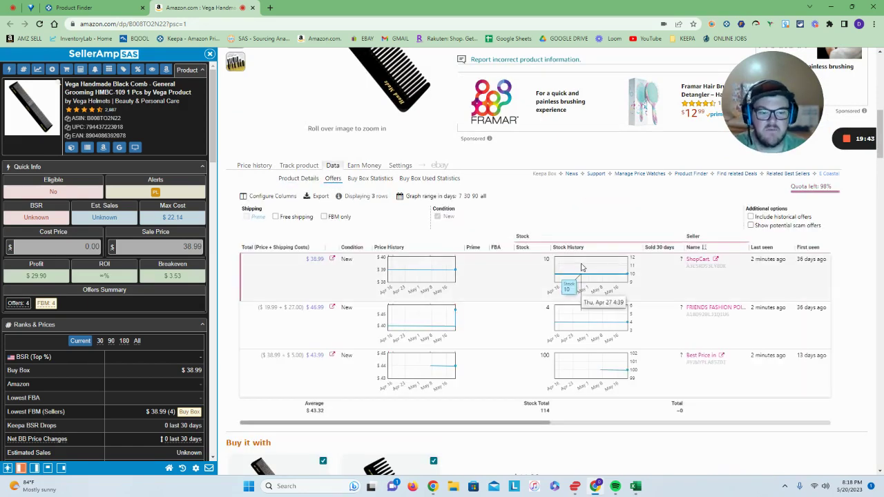
scroll(582, 268, down, 3)
scroll(743, 354, up, 5)
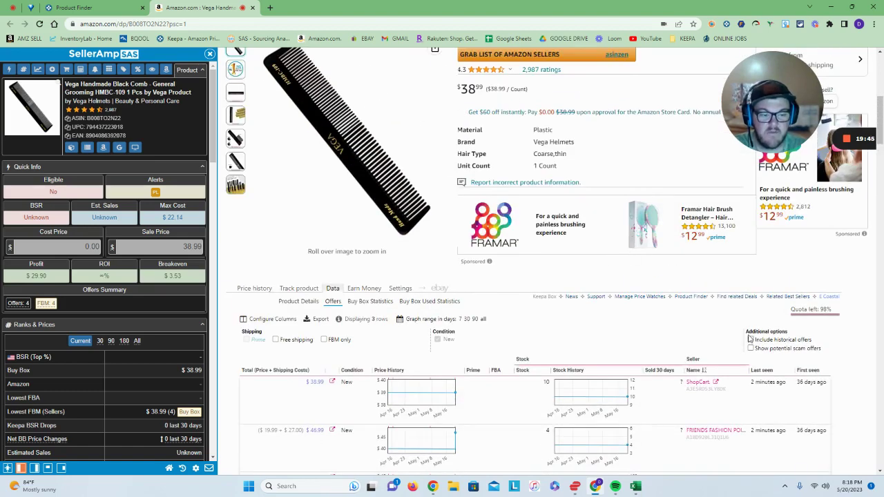
click(751, 340)
scroll(598, 322, down, 2)
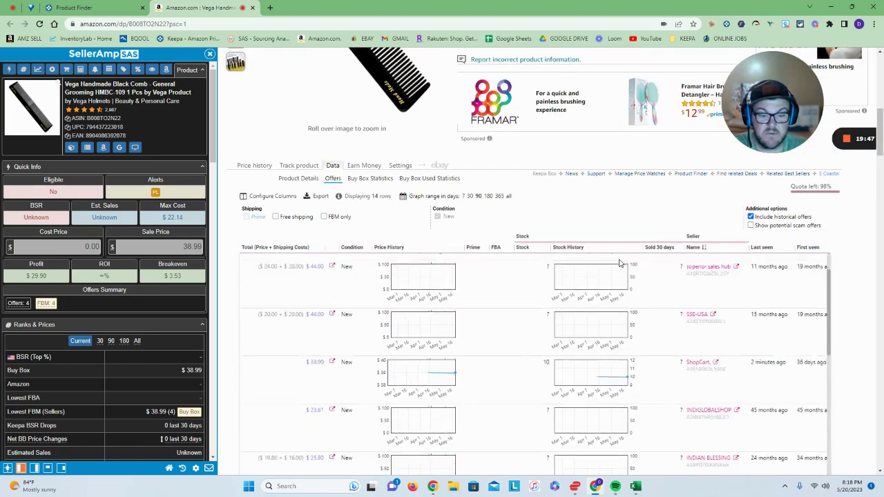
Look through the comb's historical offers and their stock histories in the Keepa data, and close the listing
scroll(622, 296, down, 10)
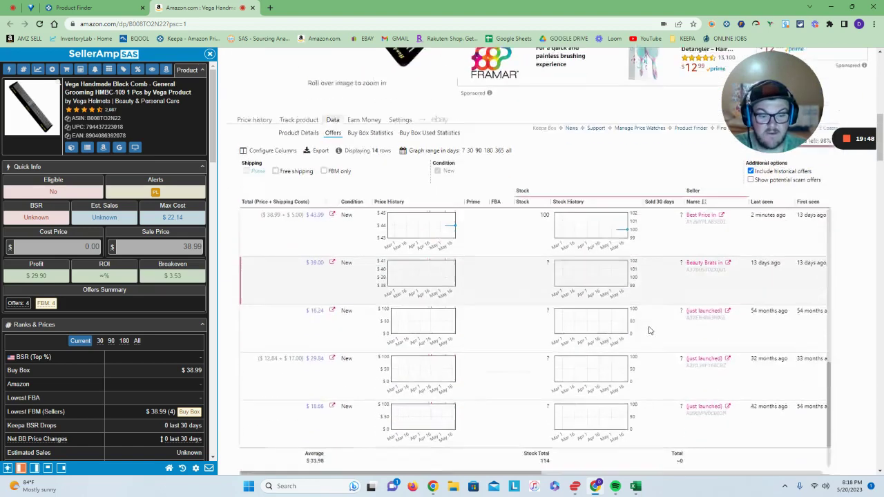
scroll(786, 214, up, 8)
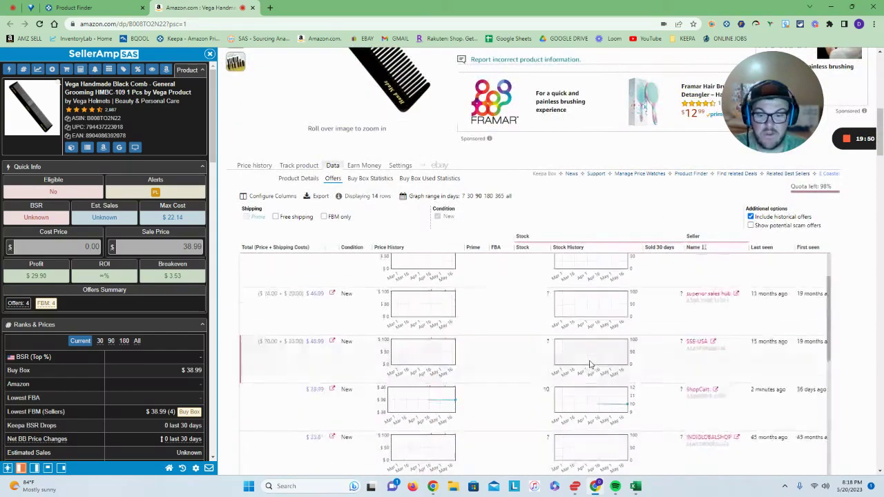
scroll(495, 308, up, 2)
mouse_move(367, 257)
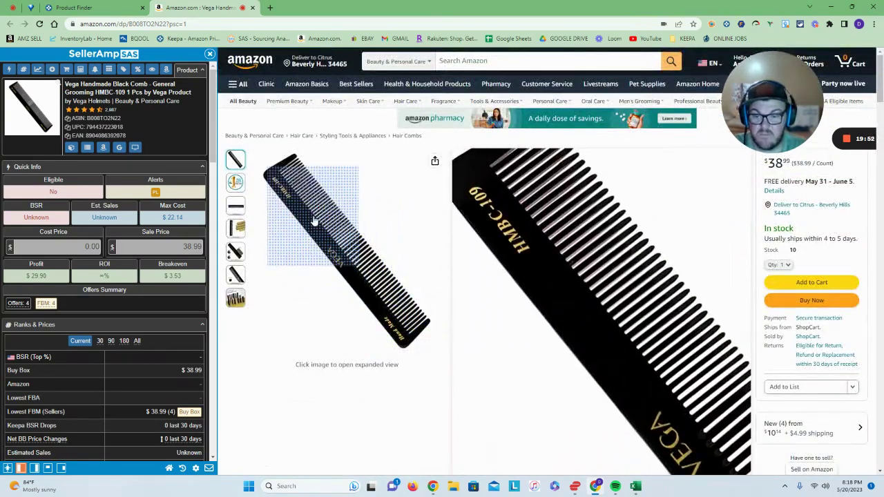
click(253, 9)
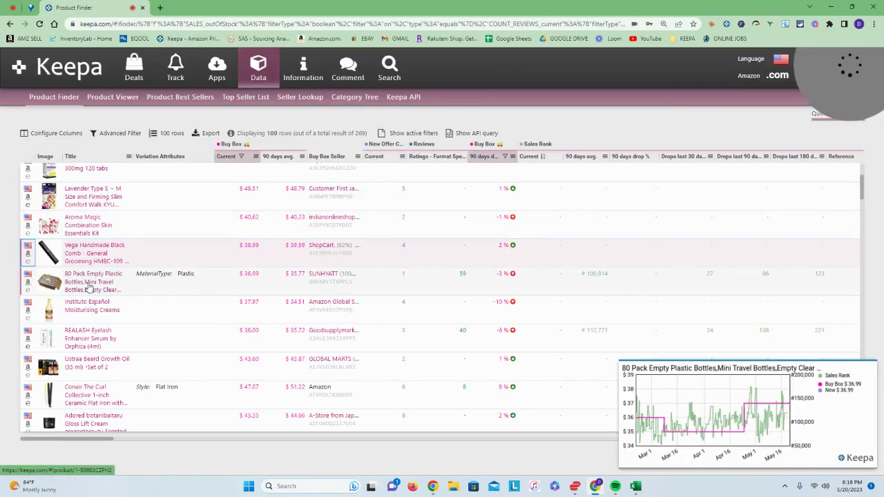
Open the Amazon listing of the 80 Pack Empty Plastic Bottles and examine its Keepa price, sales rank and offer count history
mouse_move(50, 285)
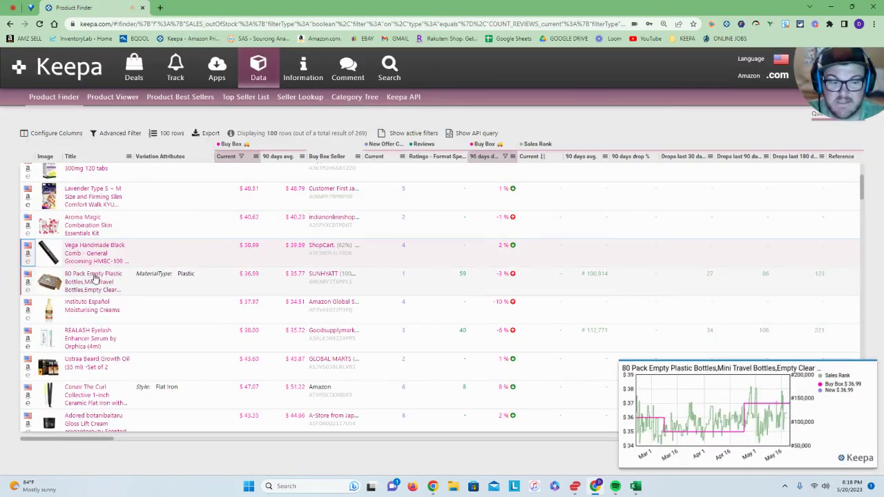
click(29, 286)
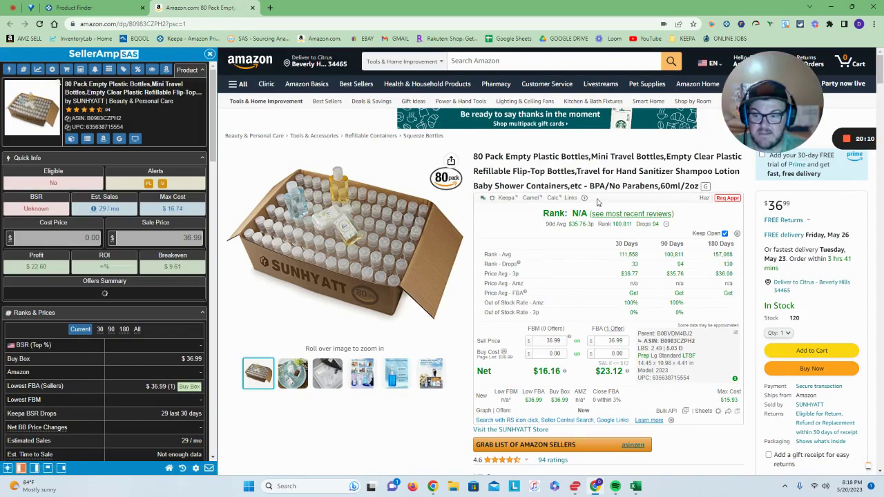
scroll(598, 201, down, 5)
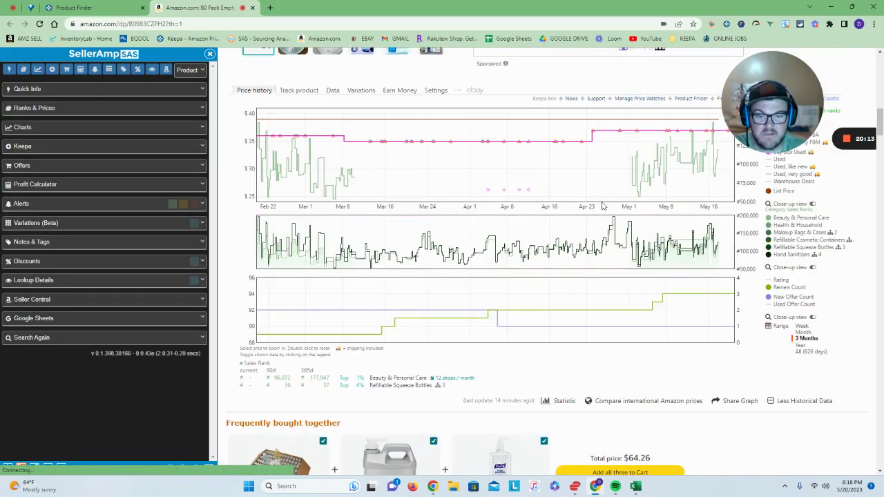
scroll(653, 309, up, 2)
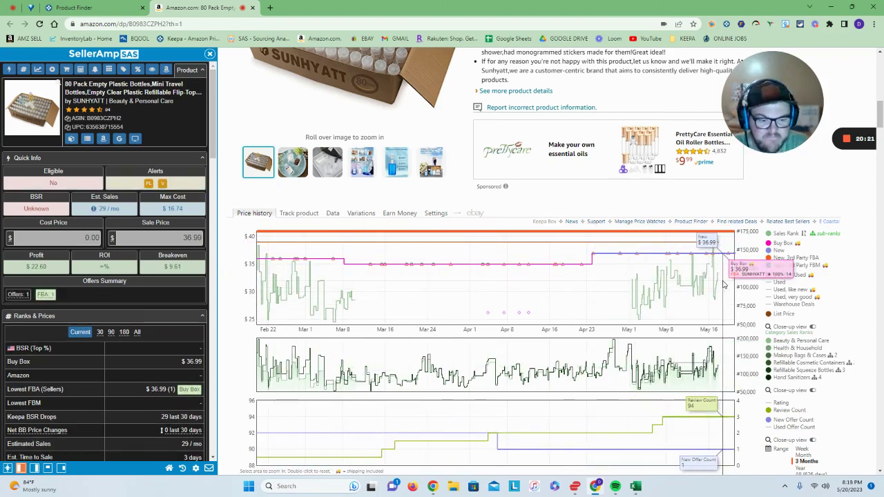
Examine the 80-pack bottle listing's Keepa price and offer-count history, and its current offers with their stock history
scroll(721, 280, down, 2)
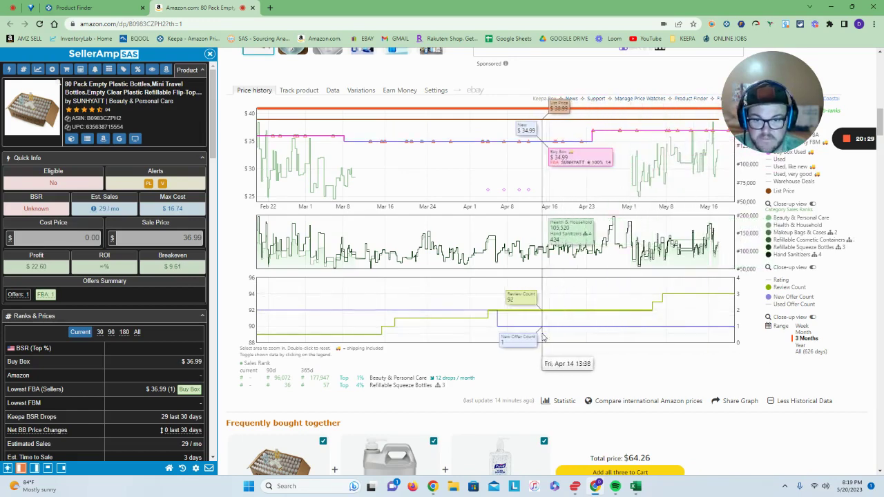
scroll(566, 315, up, 2)
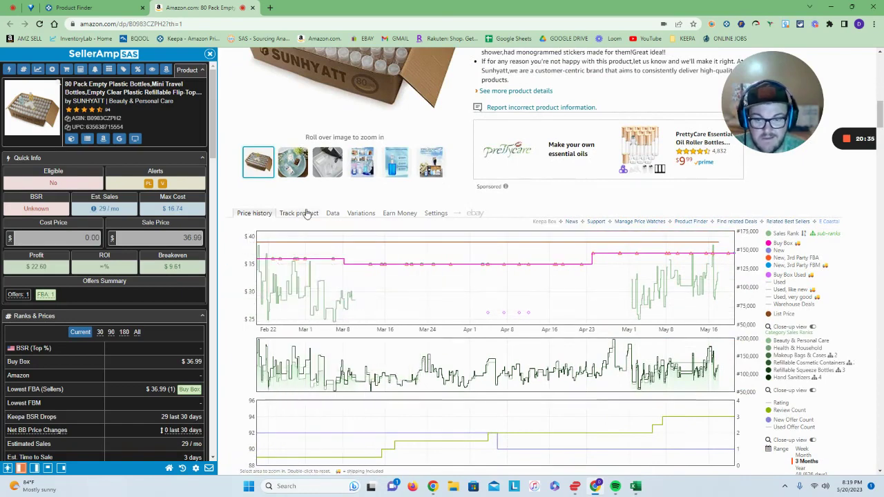
click(330, 217)
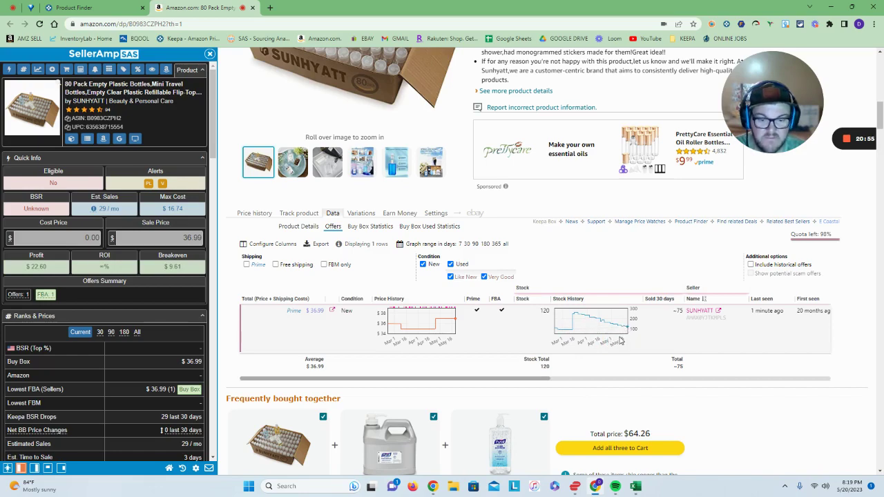
scroll(306, 348, up, 2)
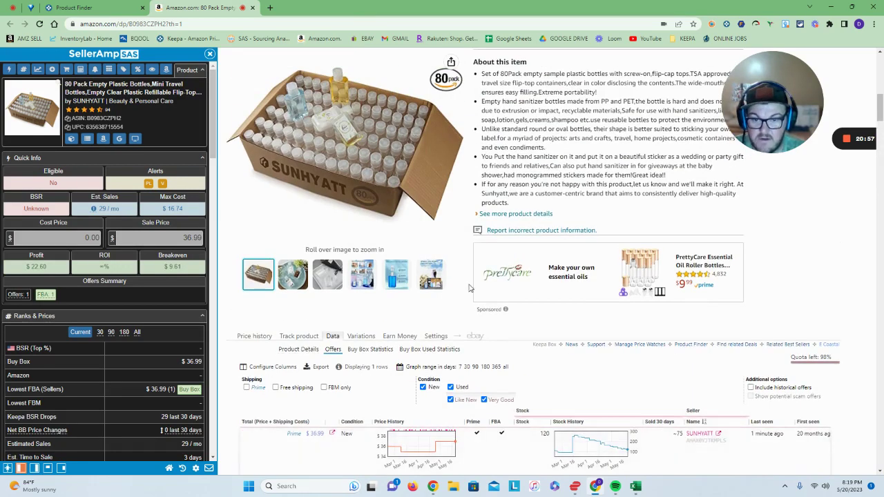
Check the bottle product's SellerAmp alerts and variations, and bring back its Keepa price history
scroll(468, 286, up, 6)
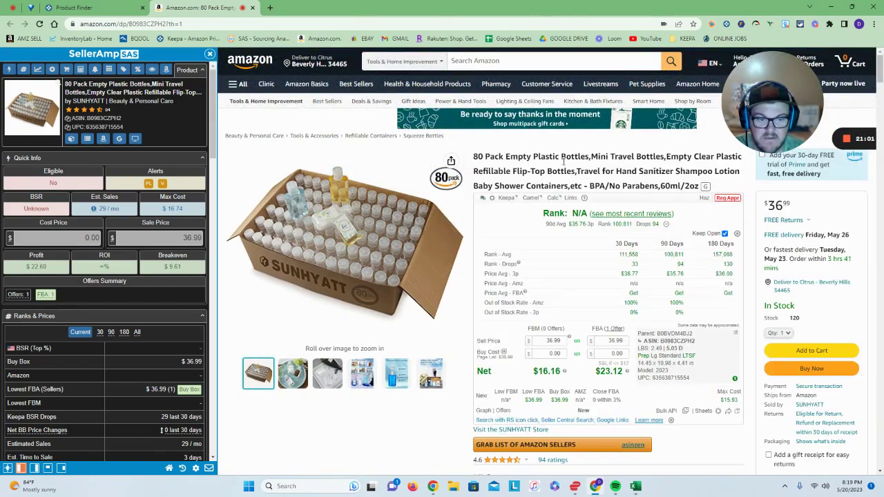
scroll(31, 345, down, 10)
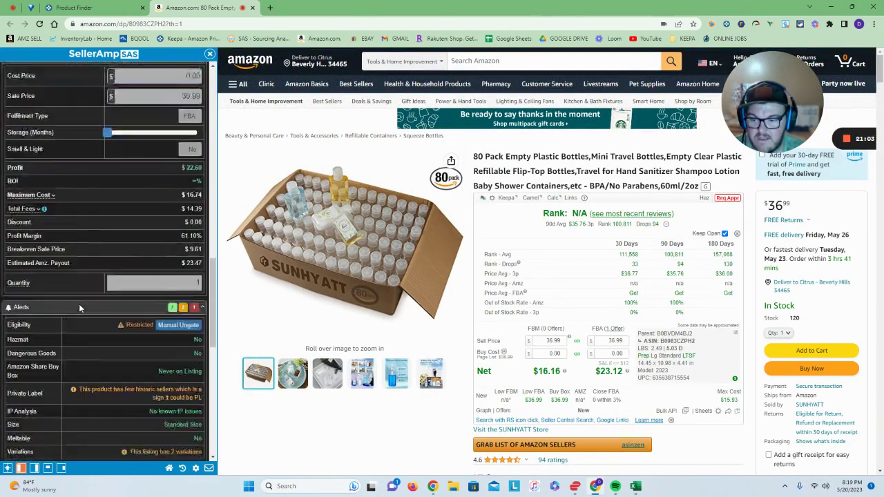
scroll(426, 329, down, 8)
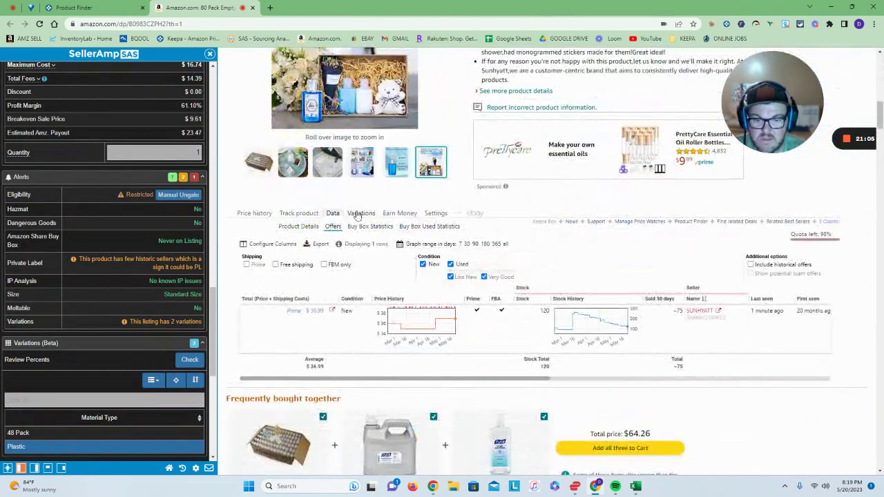
click(254, 214)
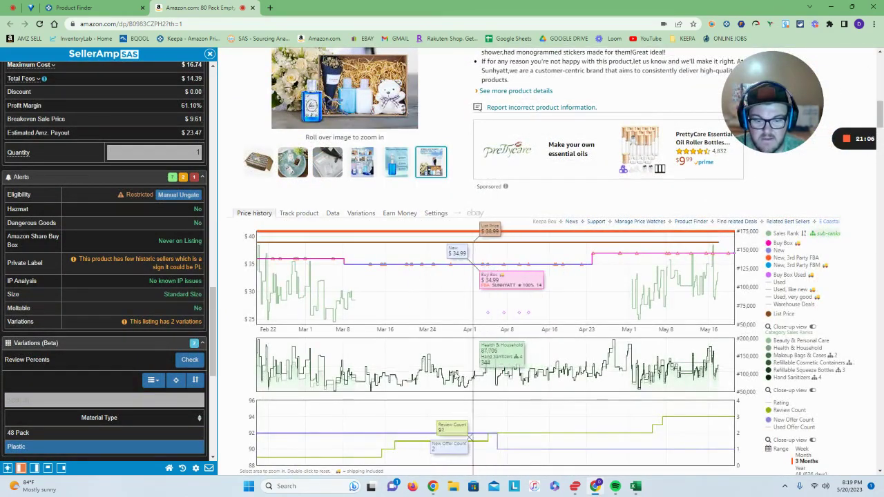
Include historical offers in the bottle product's Keepa offers data and review each seller's stock history
click(329, 213)
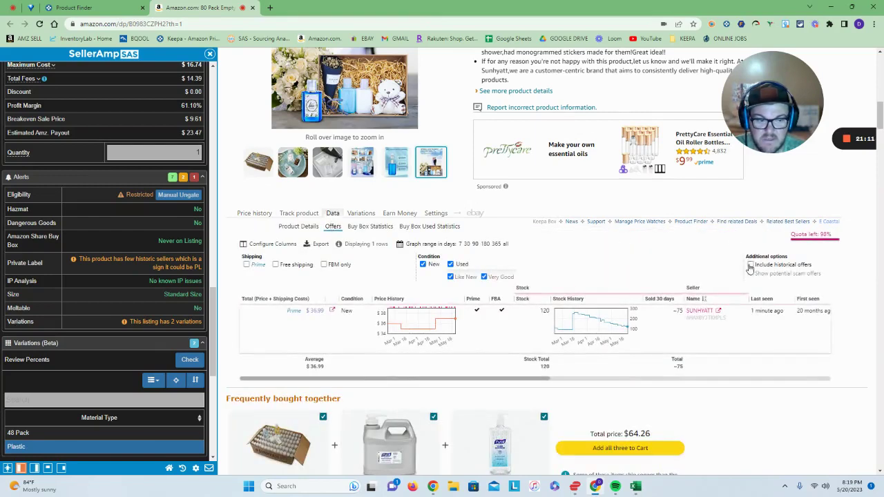
click(750, 266)
scroll(615, 252, down, 4)
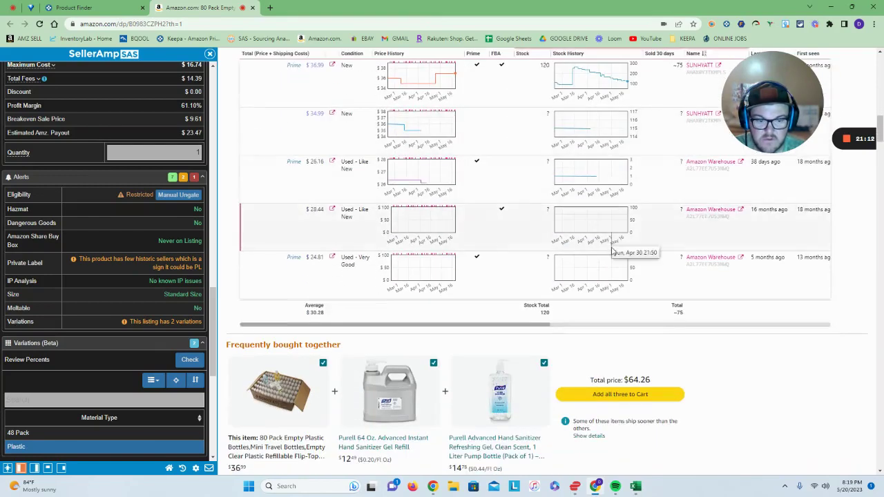
scroll(612, 250, down, 2)
scroll(608, 248, up, 4)
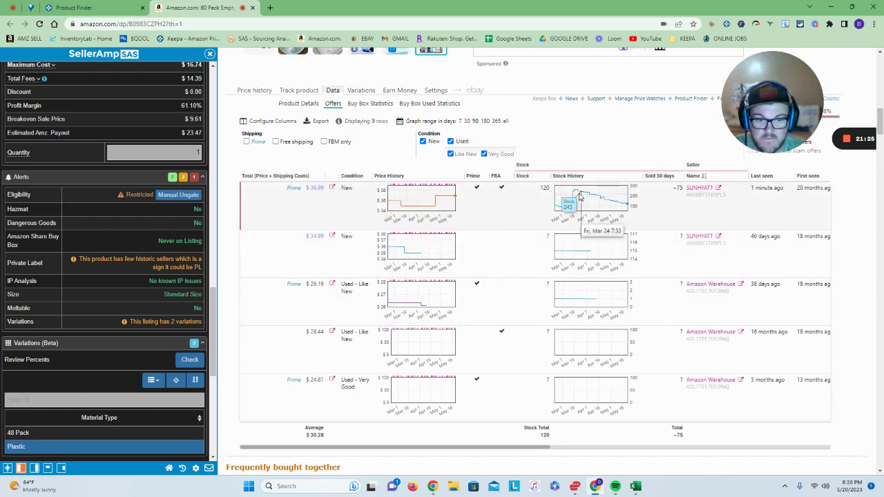
Search Google for the 80-pack bottle product's title from SellerAmp and return to its Amazon listing
scroll(579, 198, up, 6)
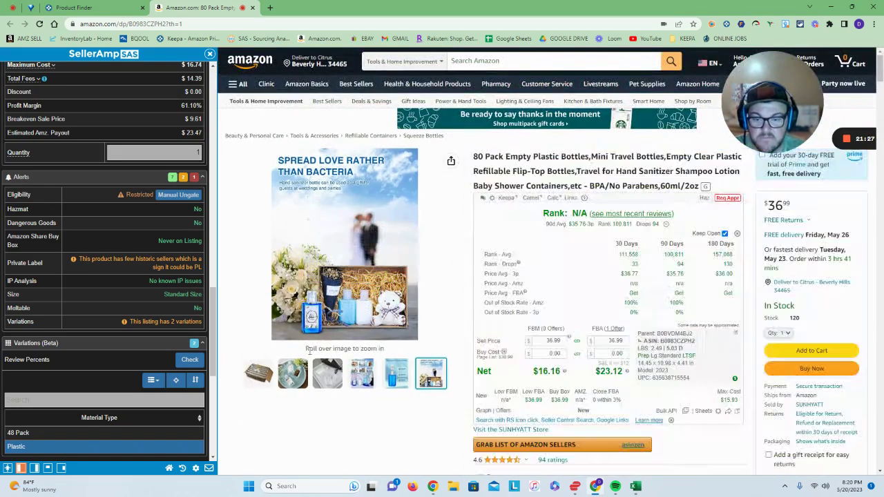
mouse_move(256, 386)
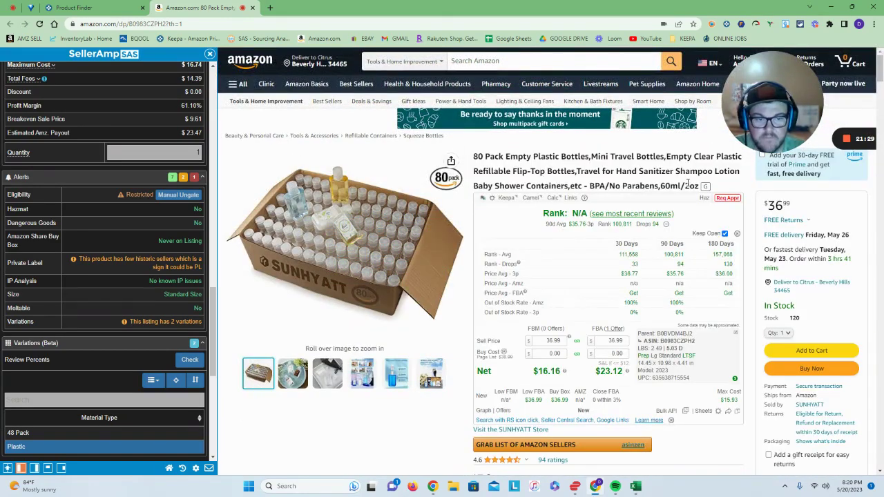
scroll(185, 230, up, 15)
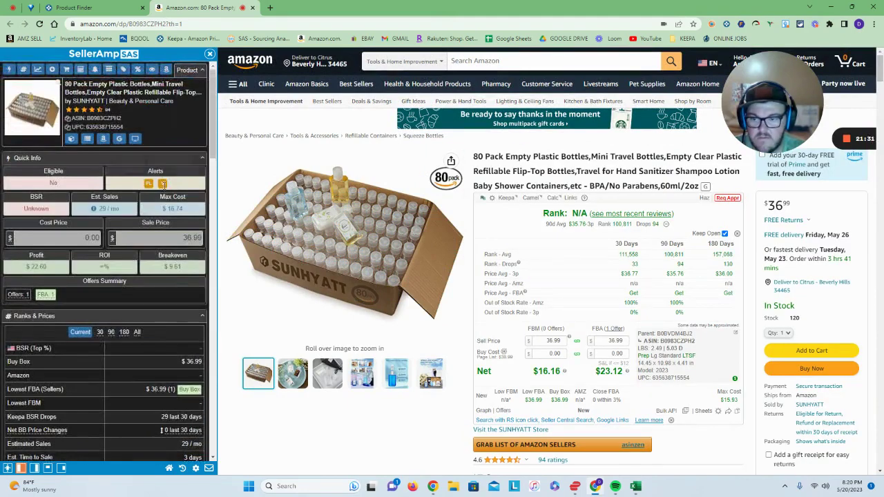
click(118, 138)
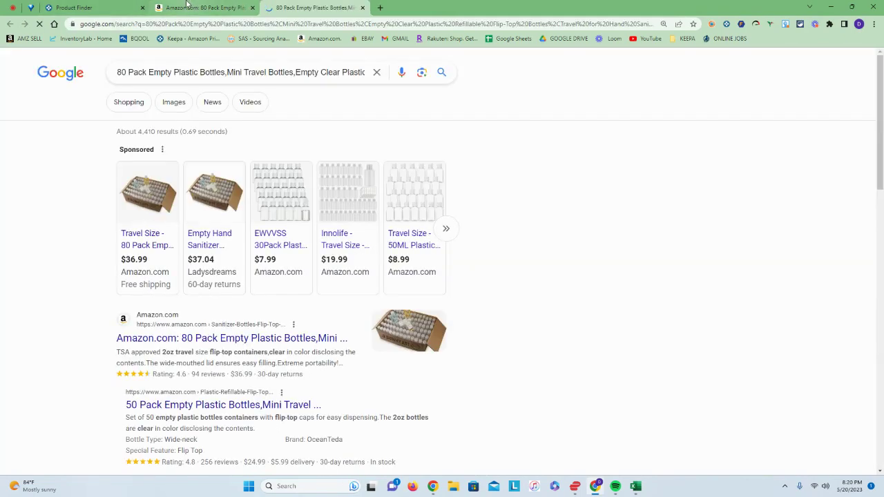
click(187, 5)
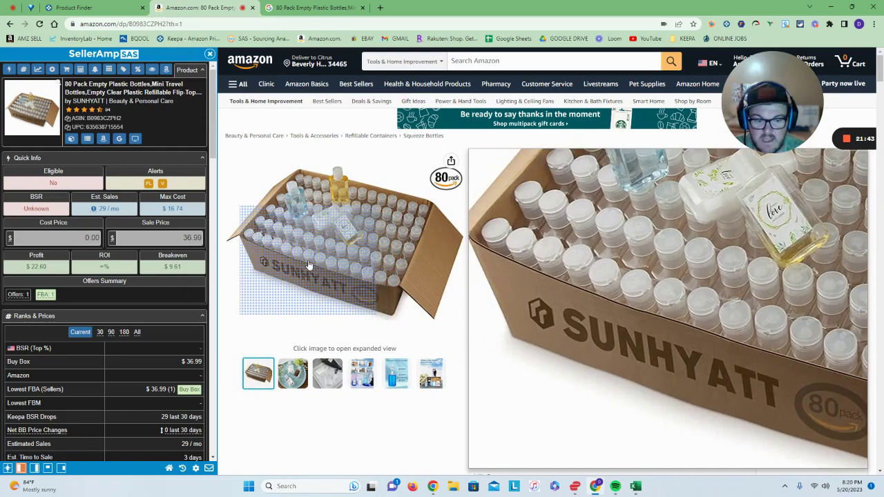
Examine the bottle listing's product images, seller, brand and item description for signs of a private label
scroll(311, 255, down, 2)
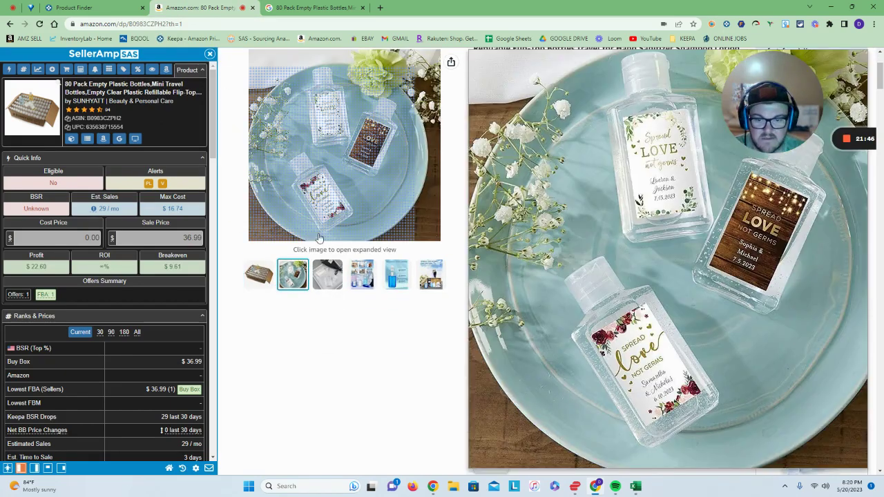
mouse_move(259, 278)
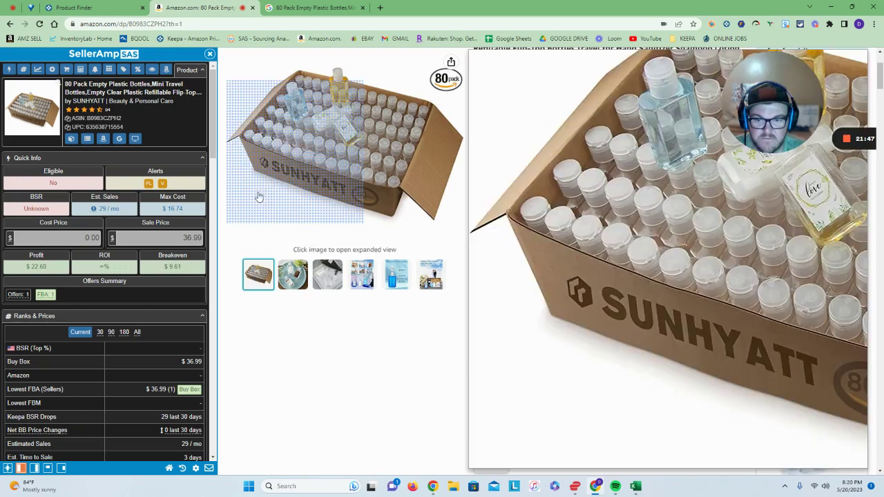
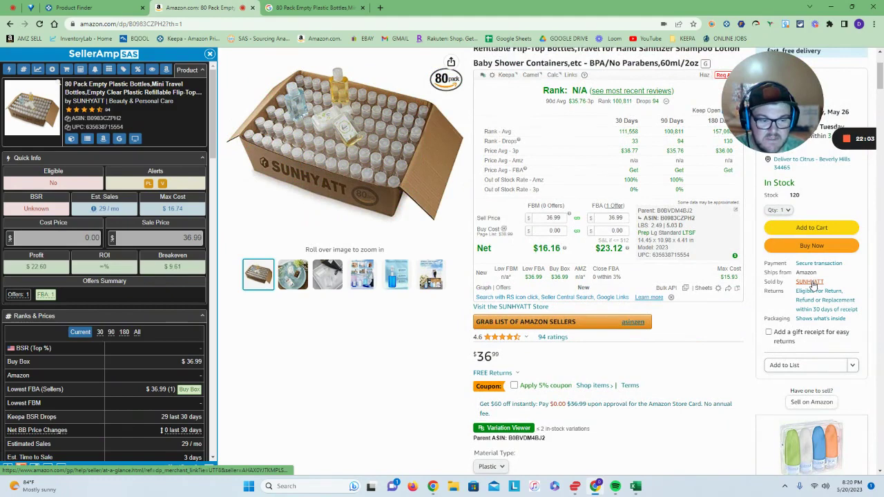
scroll(621, 260, down, 4)
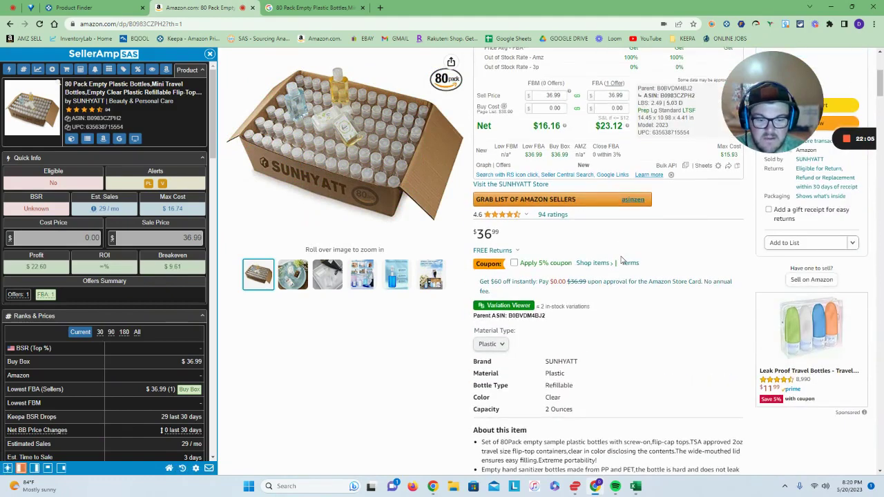
drag(580, 241, 553, 239)
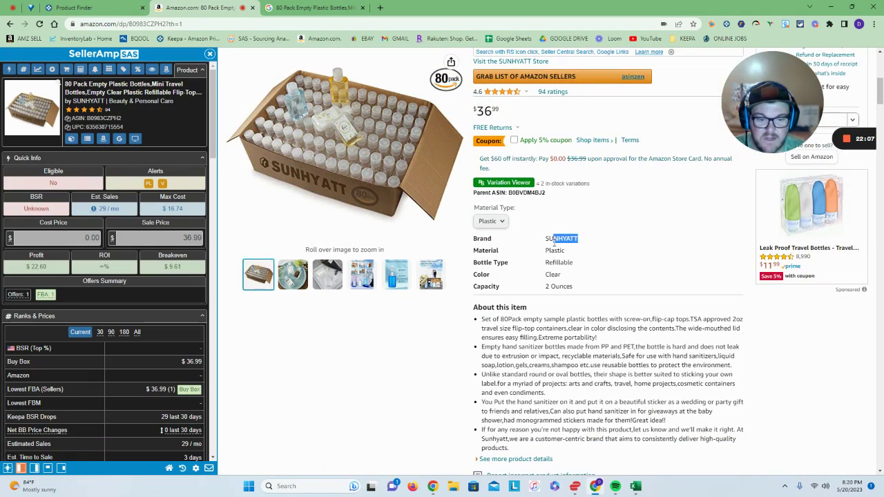
mouse_move(385, 104)
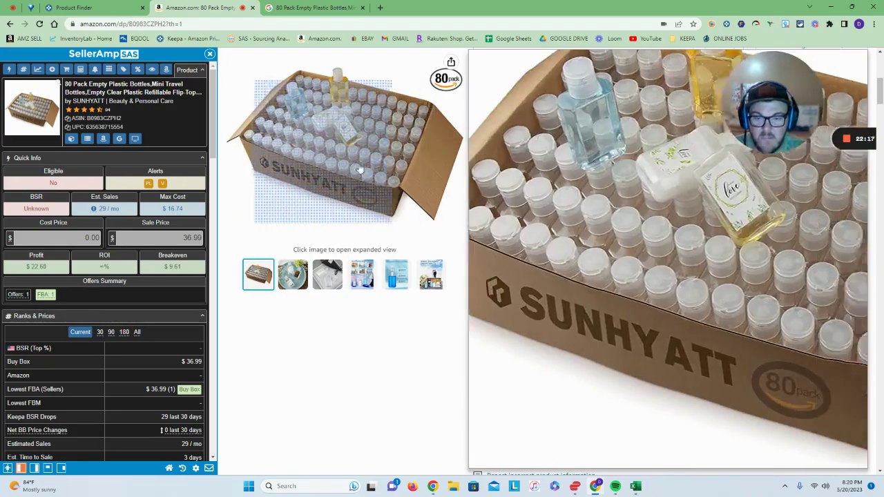
scroll(791, 317, down, 2)
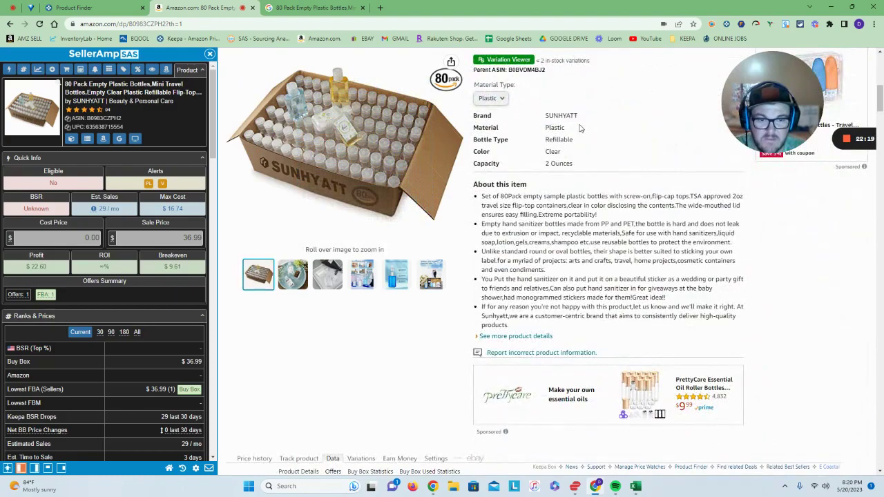
scroll(580, 129, up, 5)
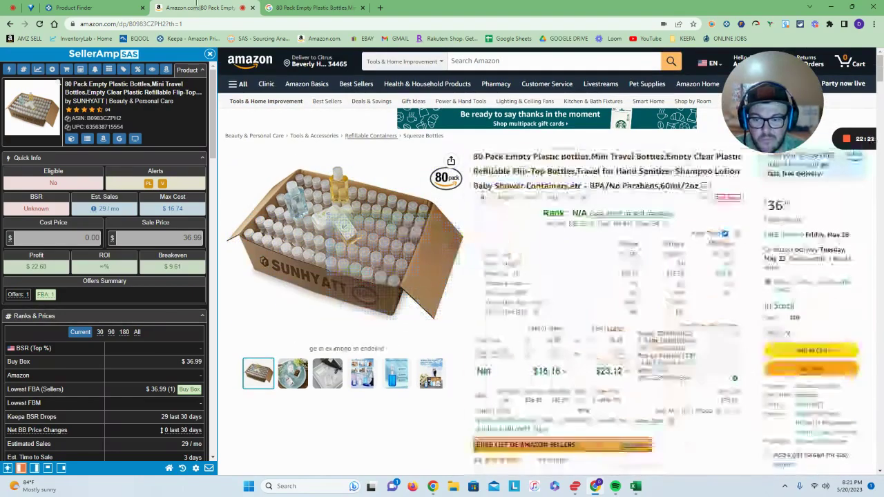
Close the bottle listing and its Google results, and open the Amazon listing for Instituto Español Moisturising Creams from the Product Finder
click(252, 8)
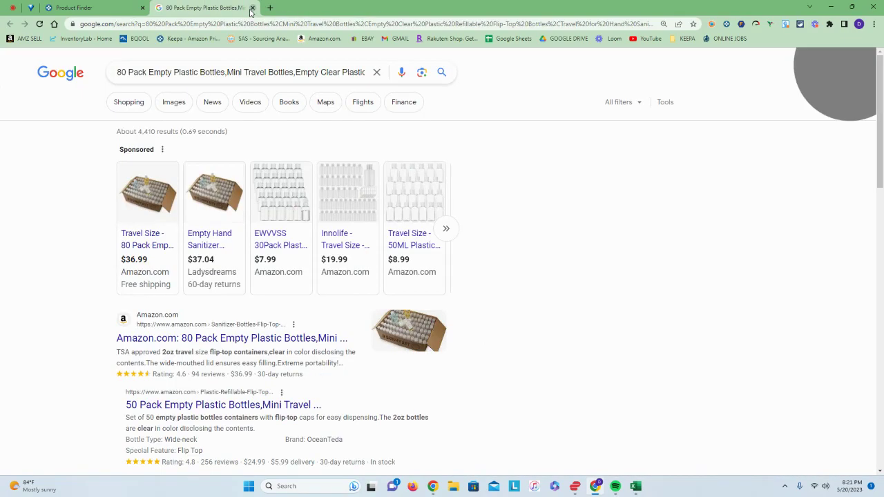
click(251, 8)
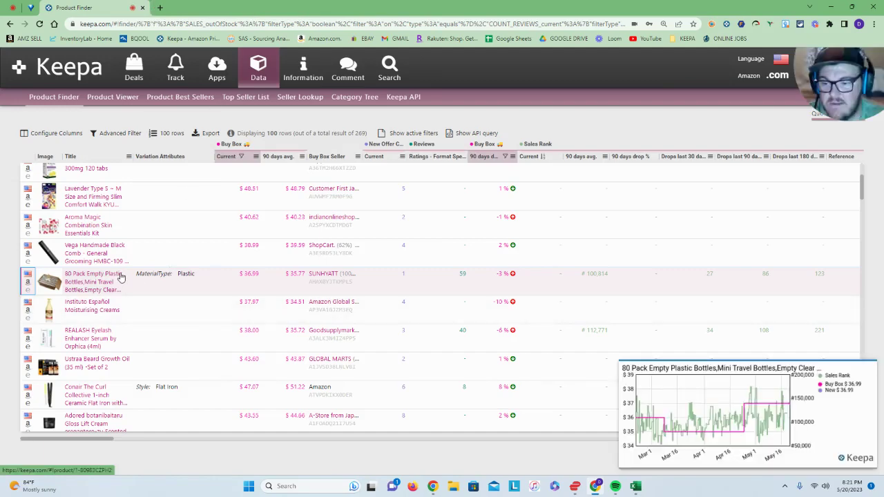
click(28, 311)
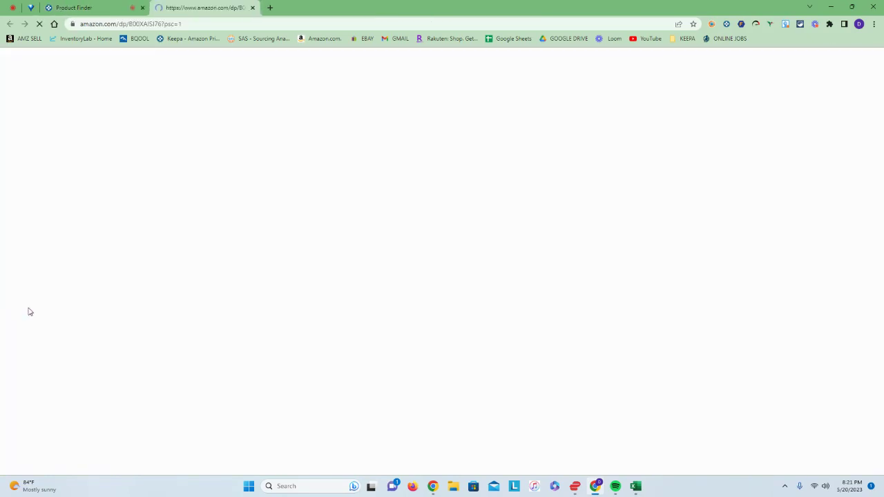
Examine the moisturising cream's Keepa price history, review count and offer count on its Amazon listing
mouse_move(262, 302)
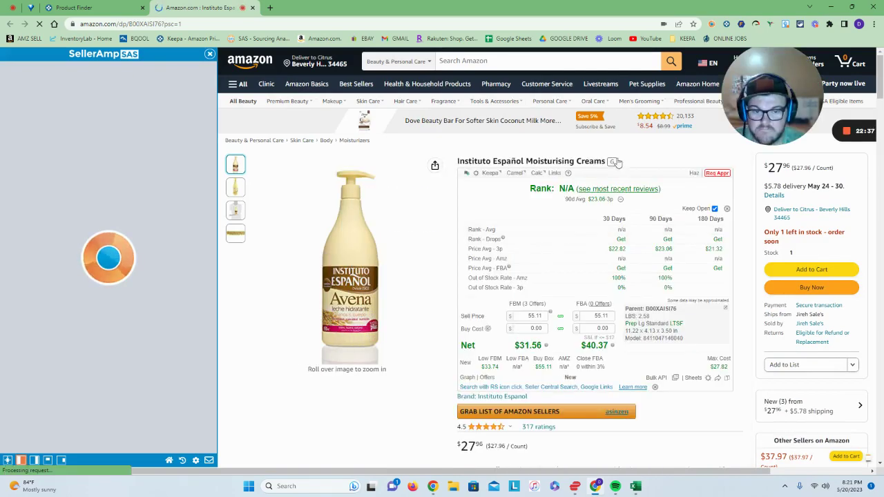
scroll(533, 188, down, 10)
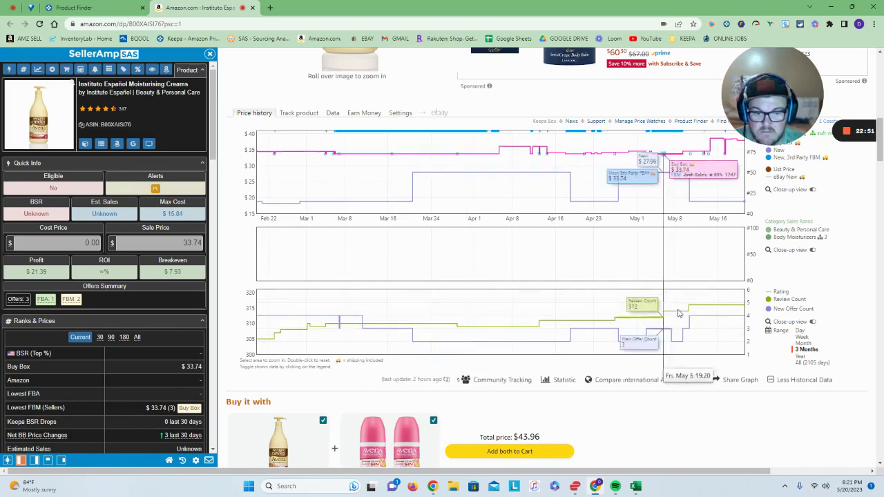
scroll(442, 290, up, 6)
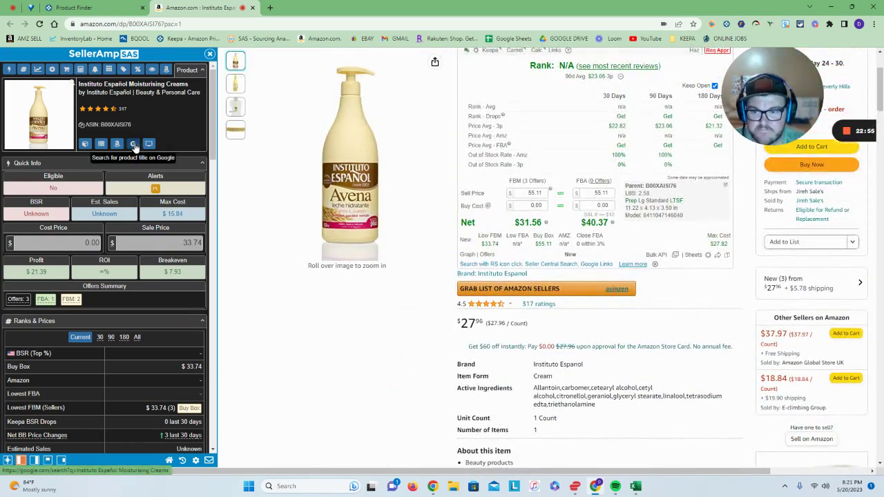
Search Google for the moisturising cream's title and open the sponsored $5.95 Fruugo result in a new tab
click(135, 145)
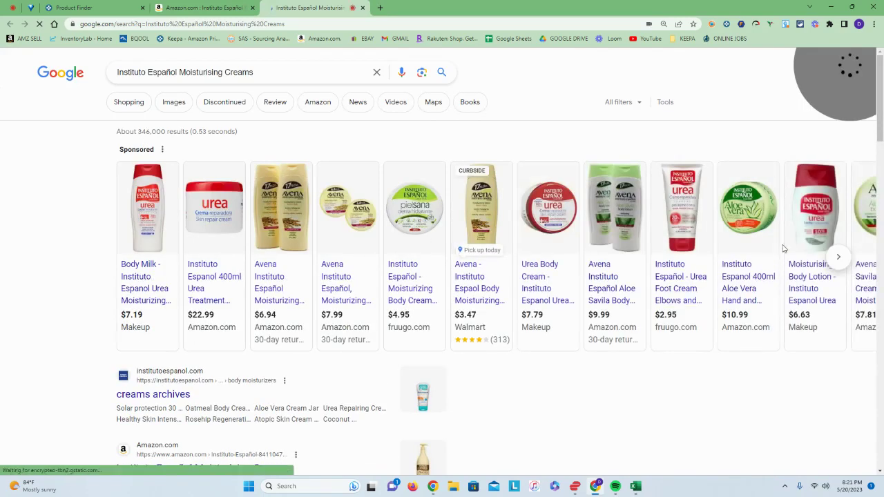
click(847, 258)
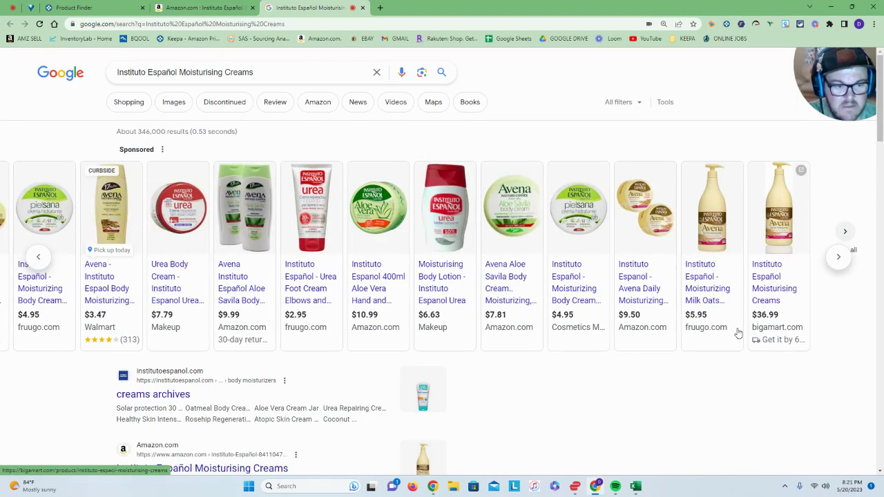
right_click(723, 278)
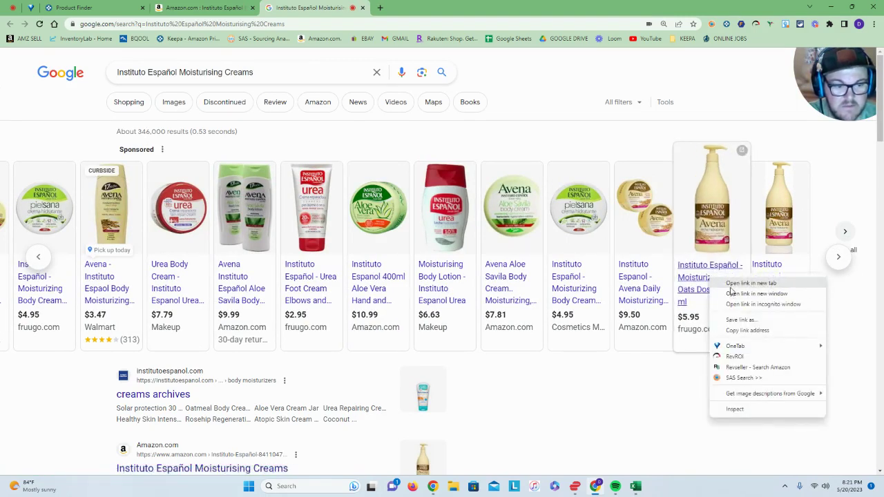
click(750, 283)
Place the Fruugo product tab directly after the Amazon listing's tab and return to the Amazon listing for comparison
click(391, 7)
drag(390, 4, 283, 6)
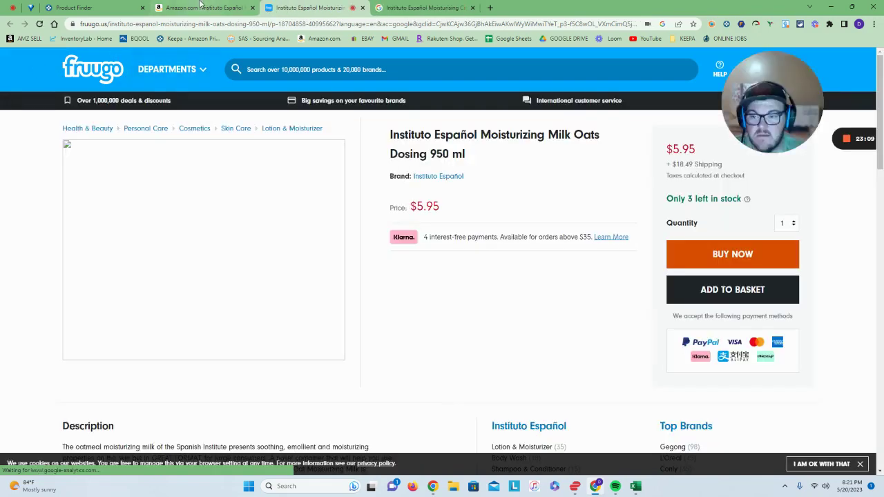
click(195, 7)
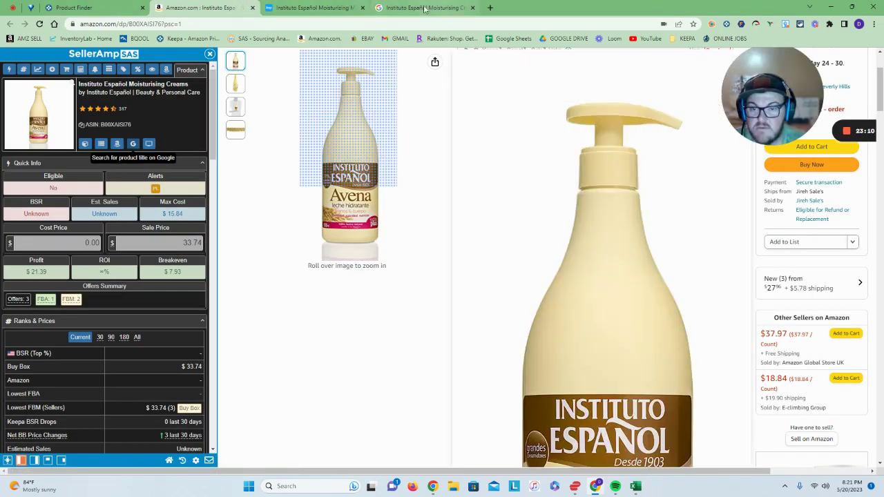
Compare the Fruugo product's size, price and shipping cost with the moisturising cream's Amazon listing
click(305, 6)
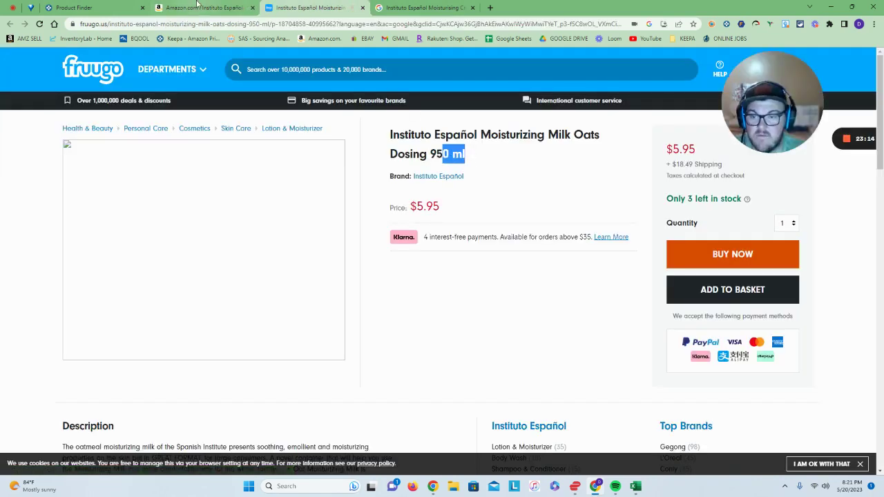
click(197, 5)
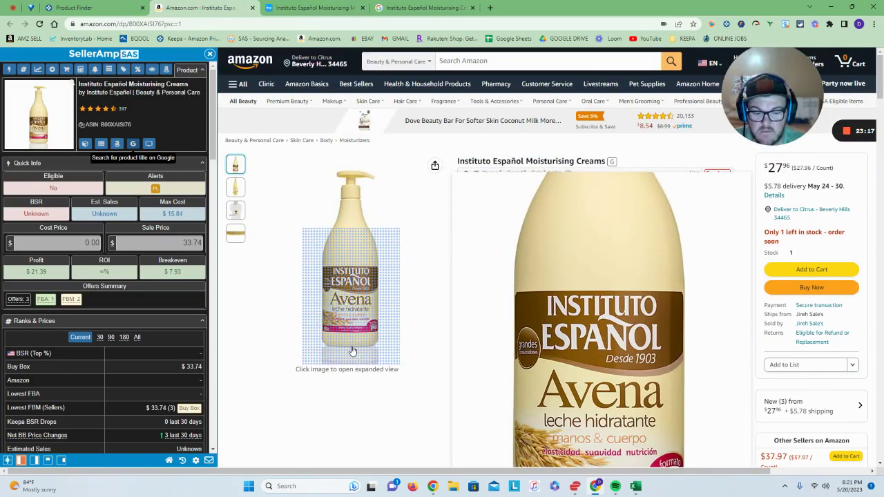
scroll(352, 351, down, 2)
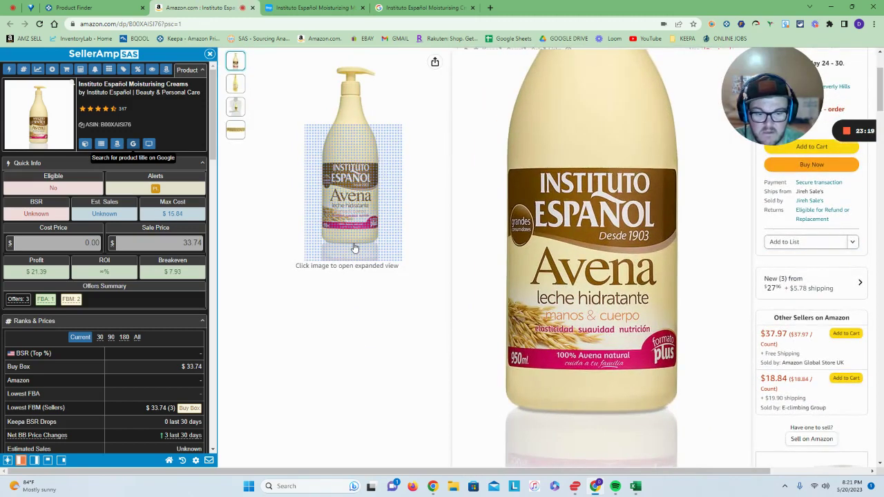
click(301, 5)
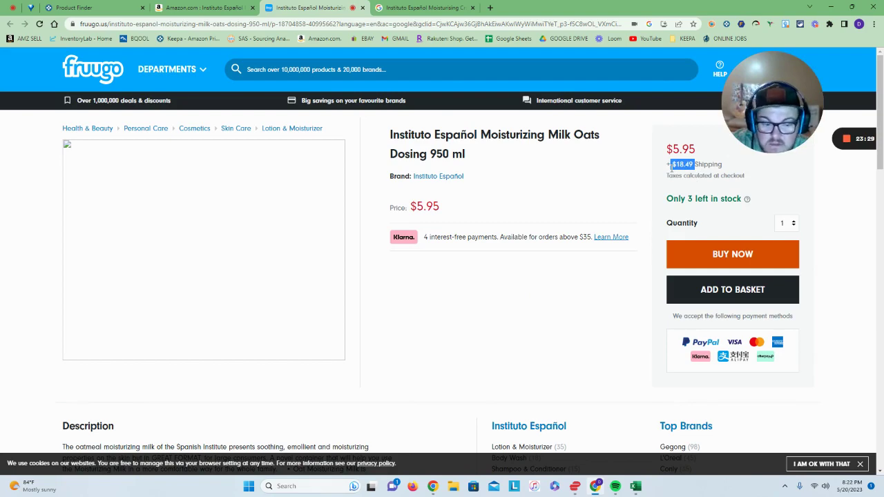
scroll(695, 193, down, 4)
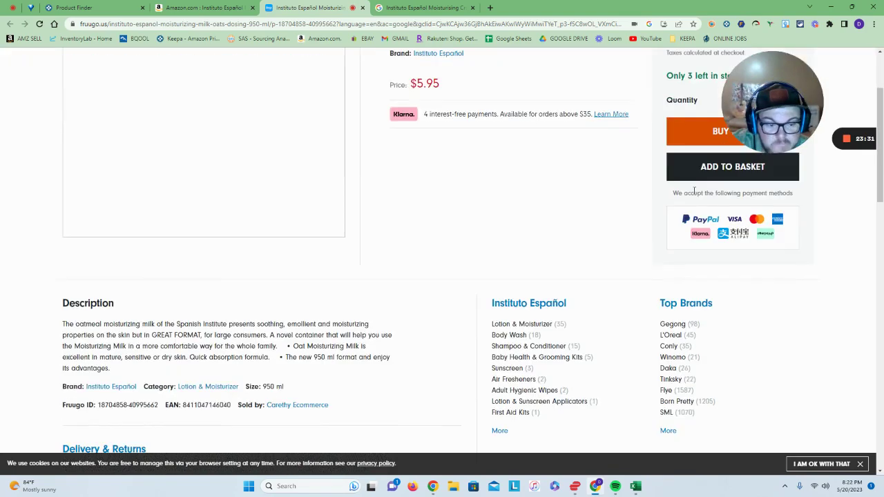
scroll(695, 215, up, 4)
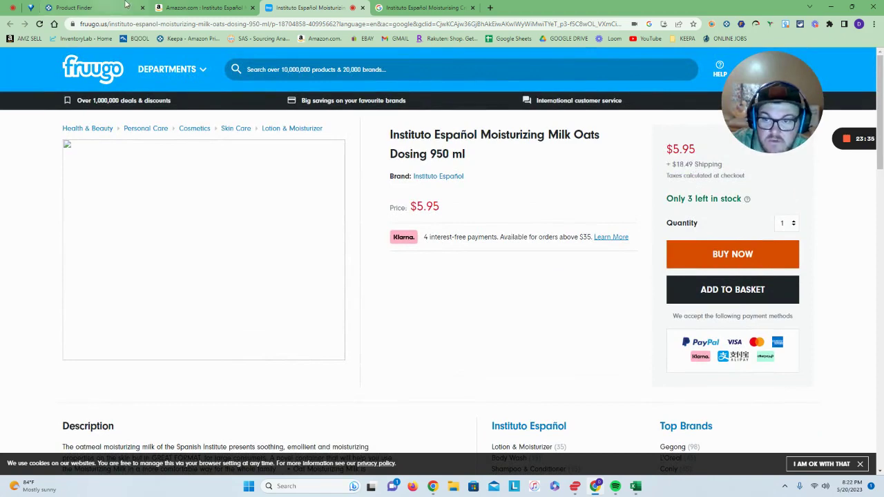
click(208, 8)
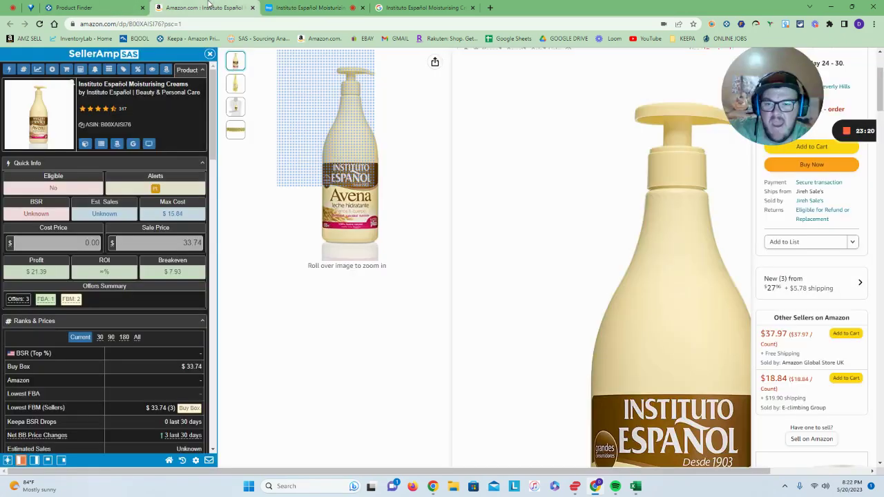
Browse the Google Shopping results for the moisturising cream to look for other sources of the pump bottle
click(407, 7)
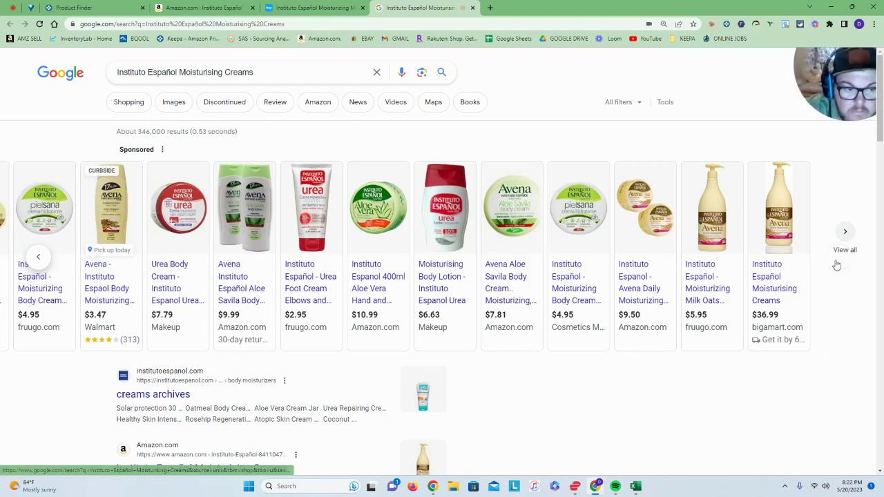
click(846, 235)
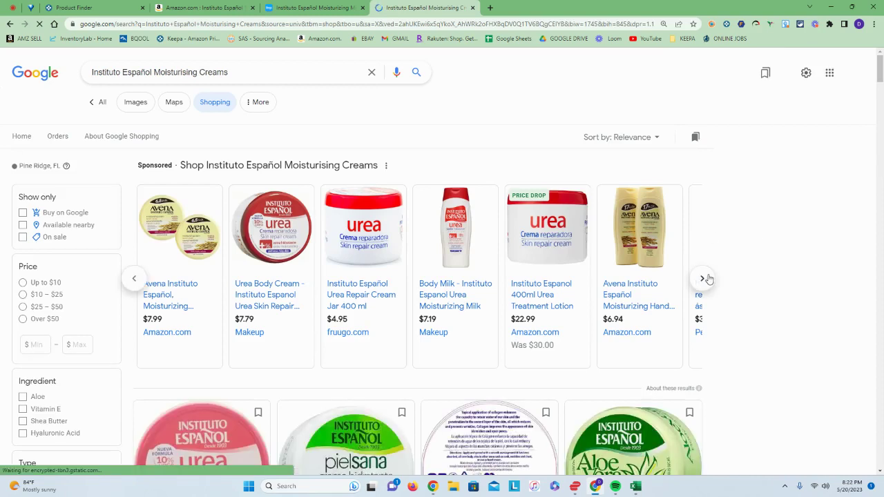
click(703, 279)
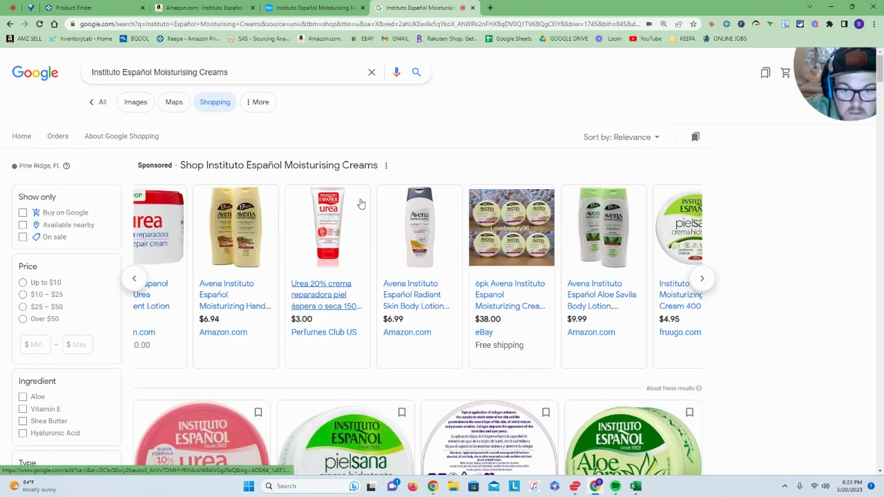
scroll(252, 261, down, 15)
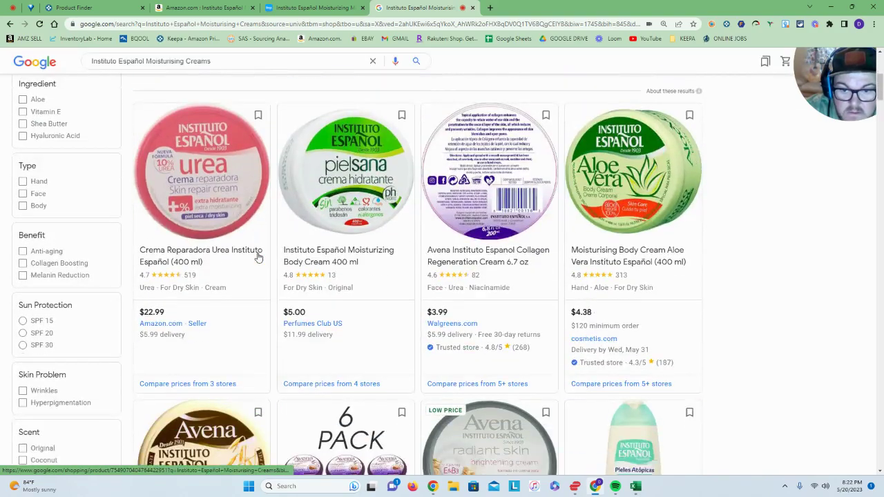
scroll(258, 257, down, 10)
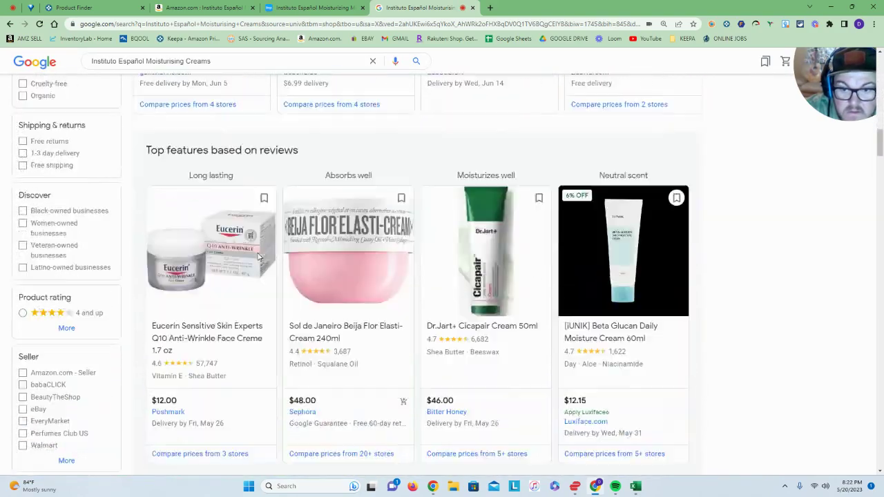
scroll(258, 257, down, 15)
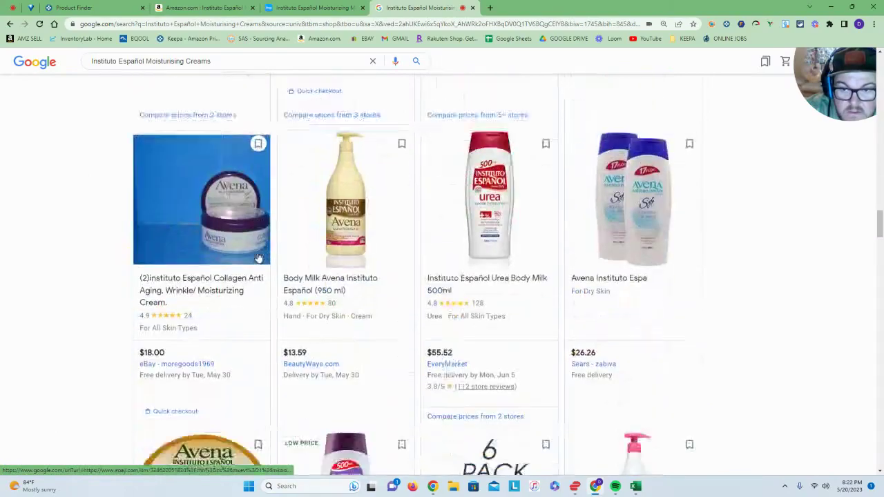
scroll(513, 187, up, 1)
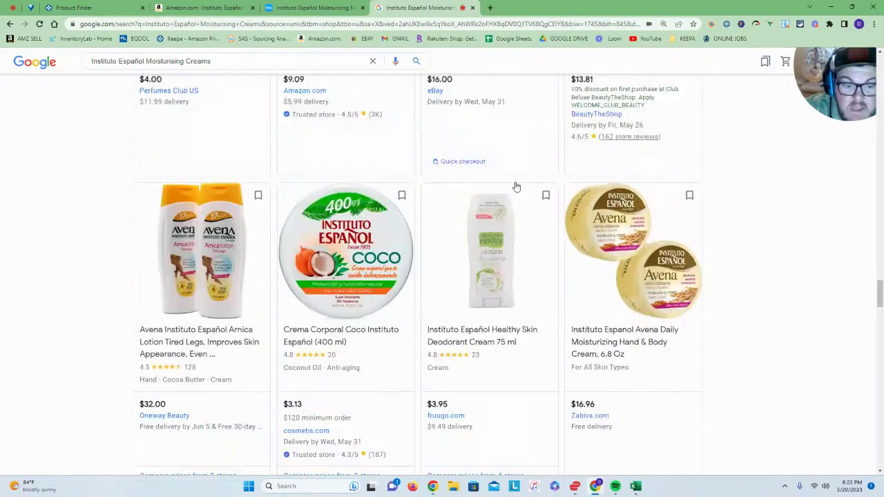
scroll(514, 187, down, 10)
Close the moisturising cream's Fruugo, Google and Amazon tabs, and open the Amazon listing for REALASH Eyelash Enhancer Serum from the Product Finder
click(368, 9)
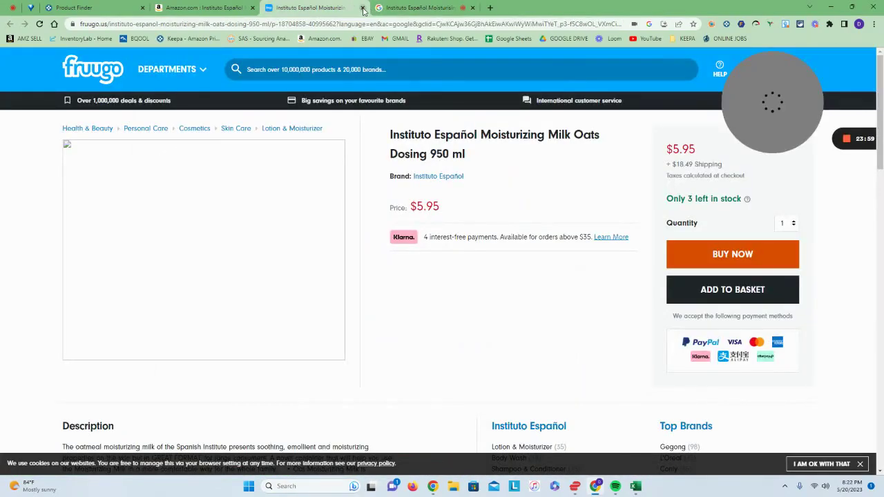
click(362, 9)
click(363, 8)
click(253, 8)
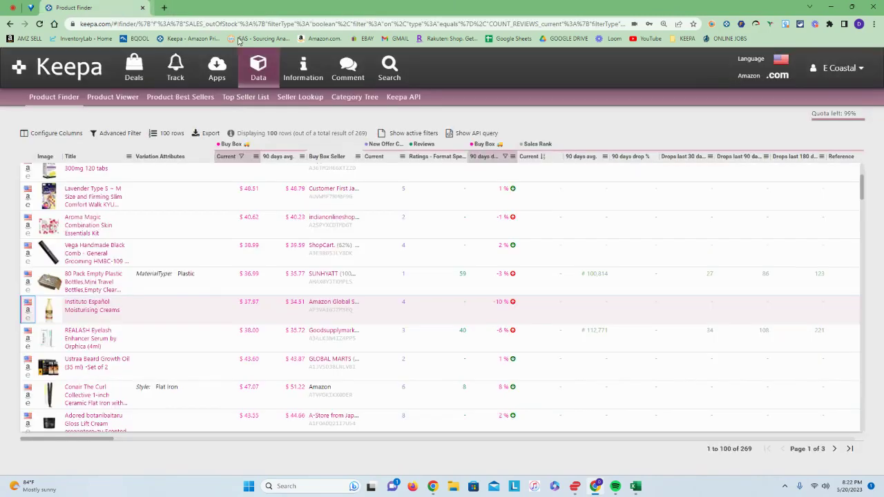
scroll(50, 304, down, 2)
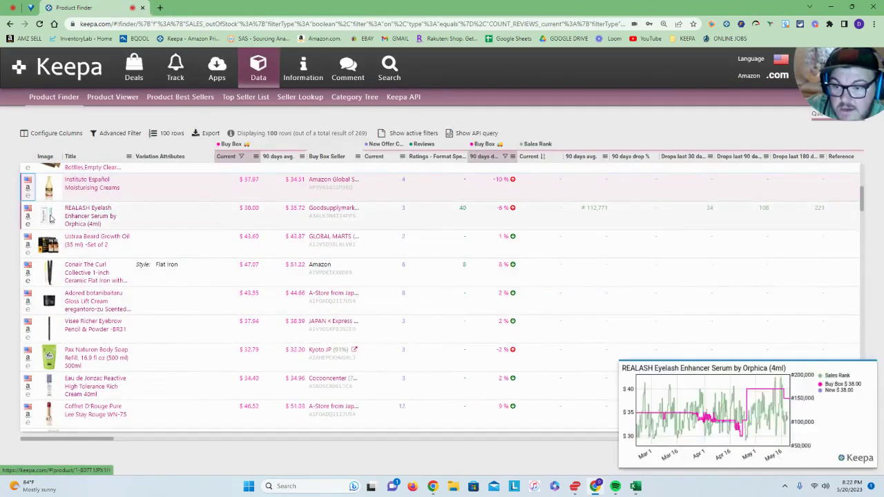
click(28, 216)
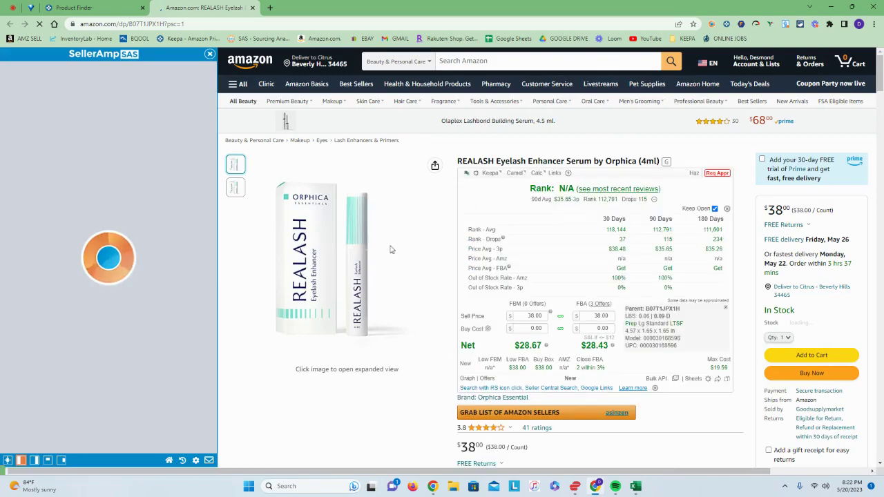
Examine the eyelash serum's Keepa price history, plus the stock history of its current offers, on the Amazon listing
scroll(421, 228, down, 10)
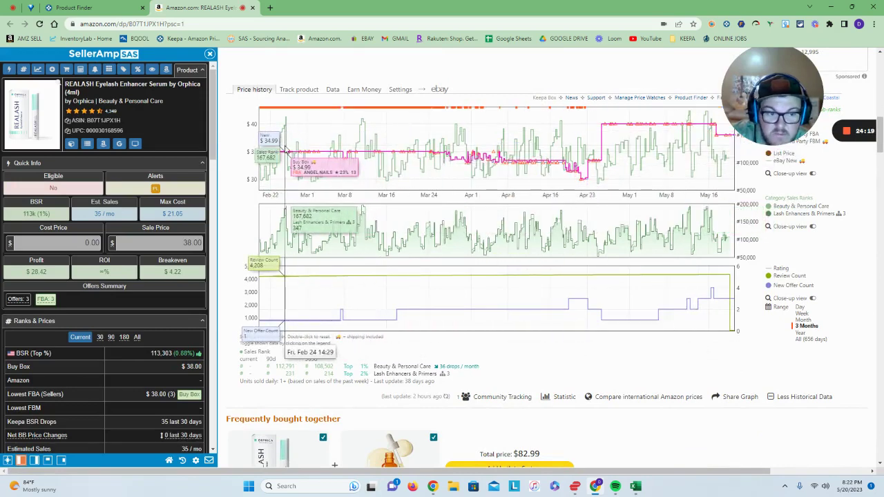
click(332, 91)
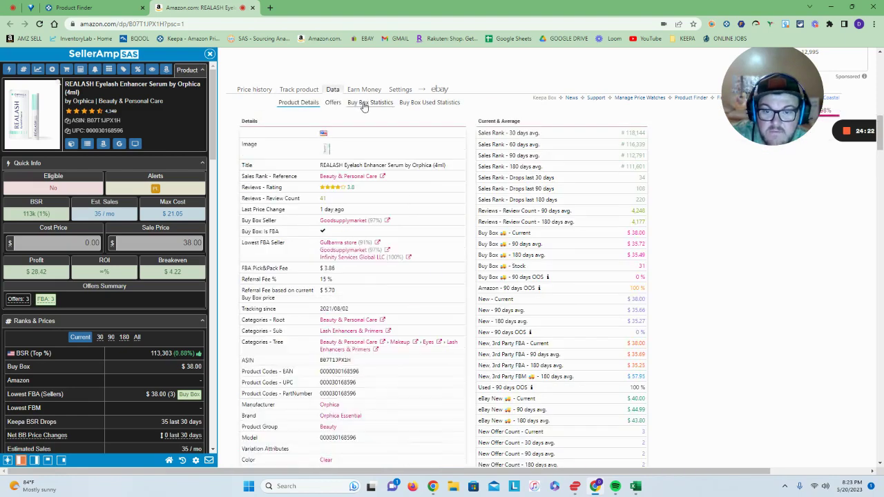
click(333, 103)
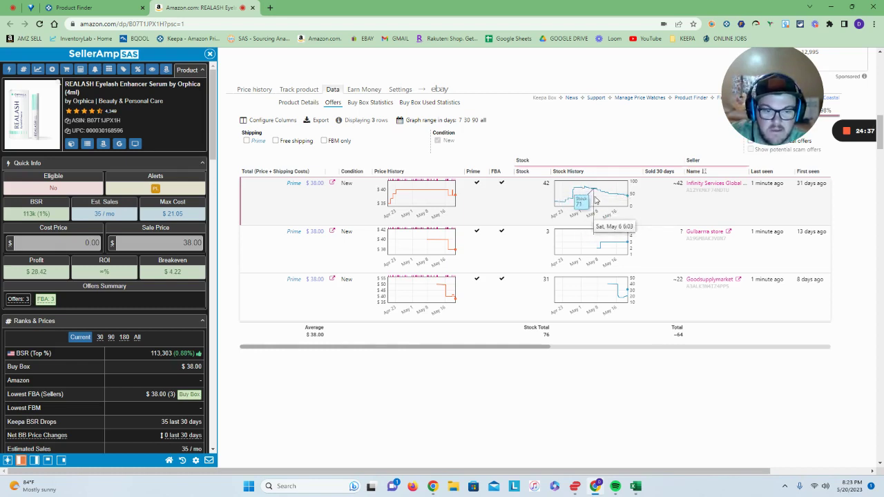
click(257, 91)
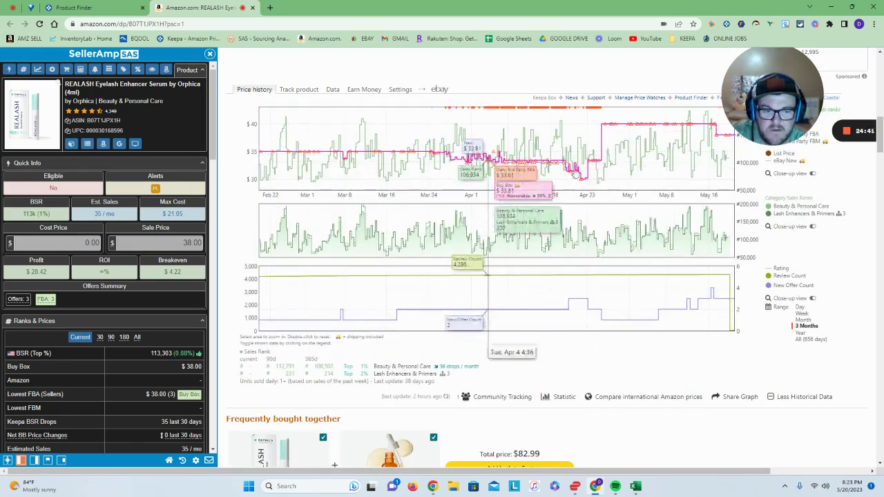
scroll(732, 180, up, 3)
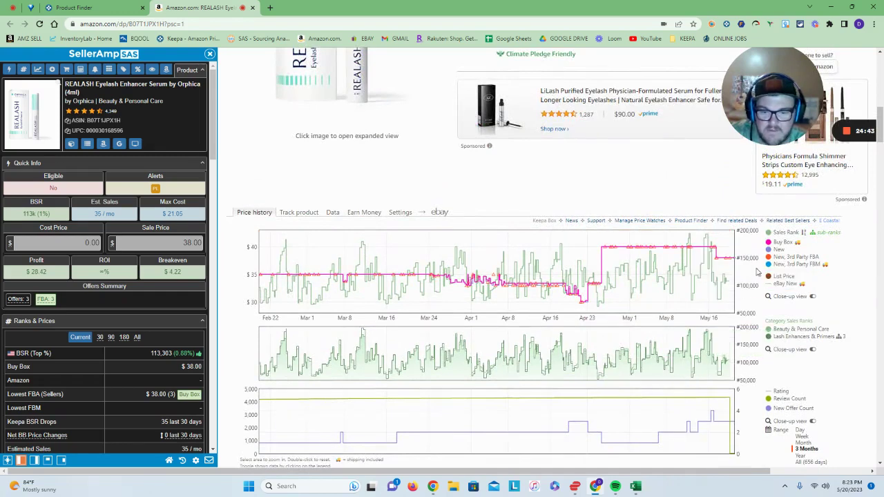
mouse_move(730, 284)
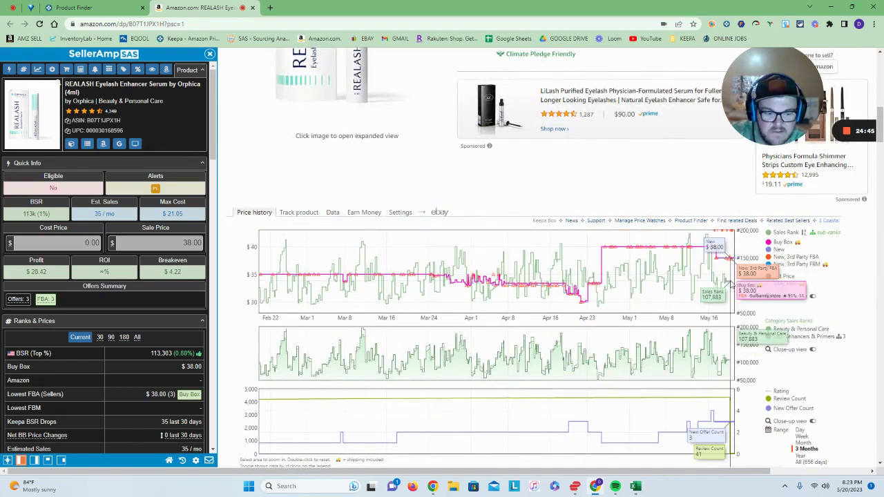
scroll(730, 284, down, 3)
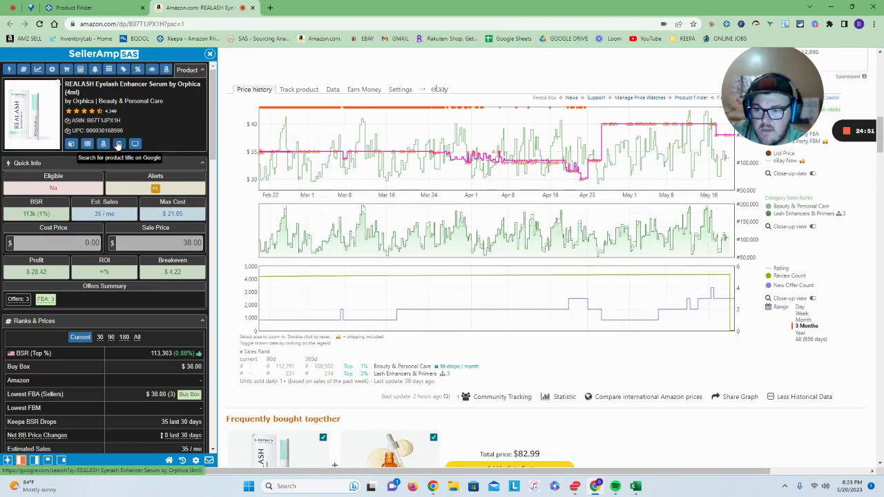
Search Google for the eyelash serum's title and open the sponsored $16.98 Walmart result in a new tab
click(118, 144)
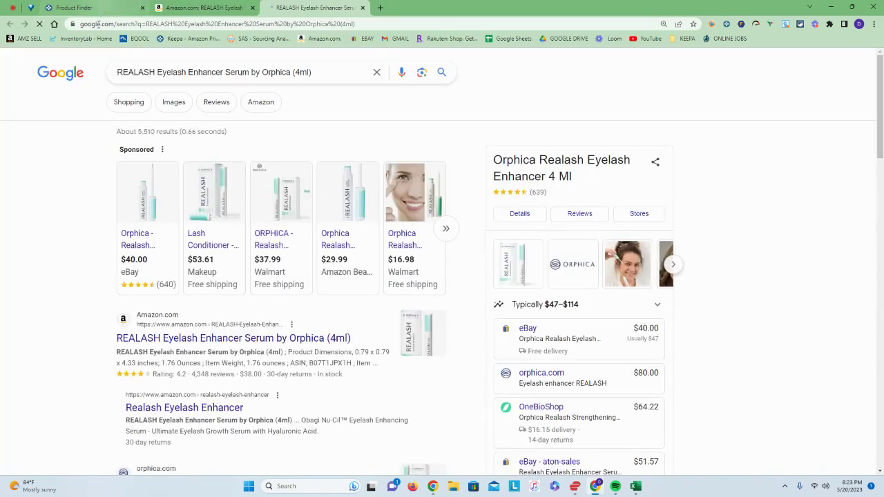
right_click(401, 243)
click(427, 254)
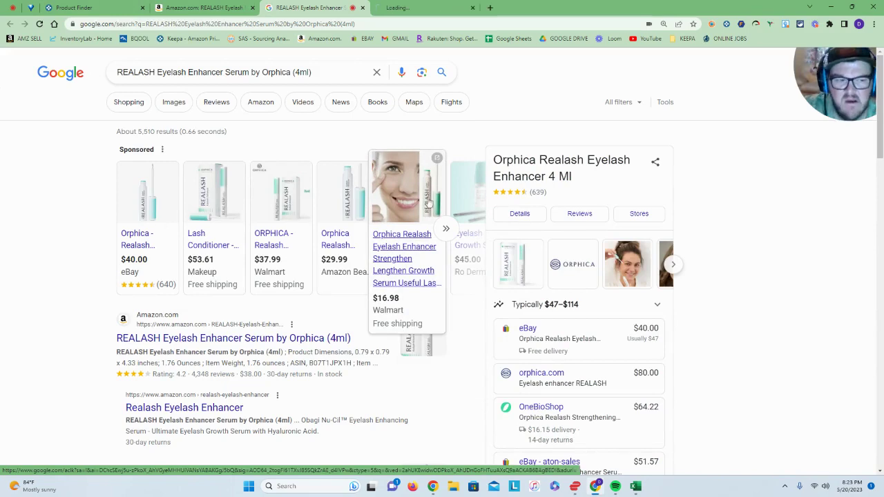
Check the serum's size and seller details on the Walmart page, and close it to return to the Google results
click(412, 5)
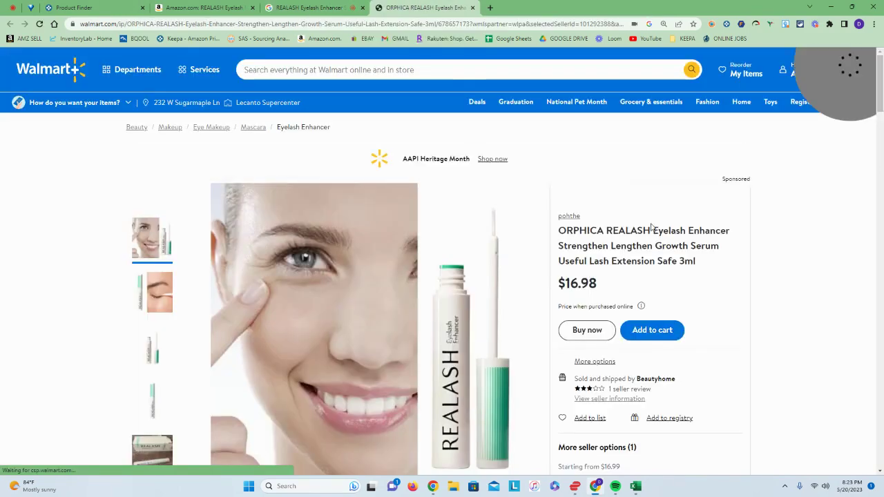
scroll(697, 228, down, 2)
scroll(712, 210, up, 2)
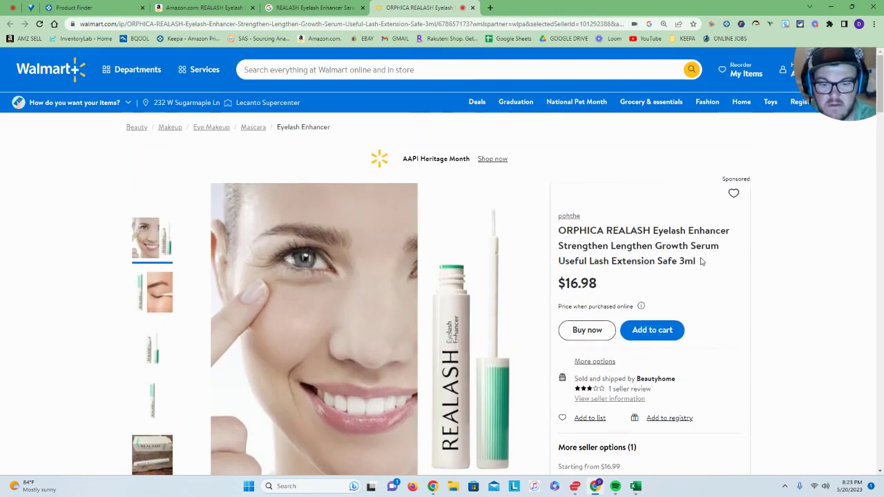
scroll(701, 261, down, 2)
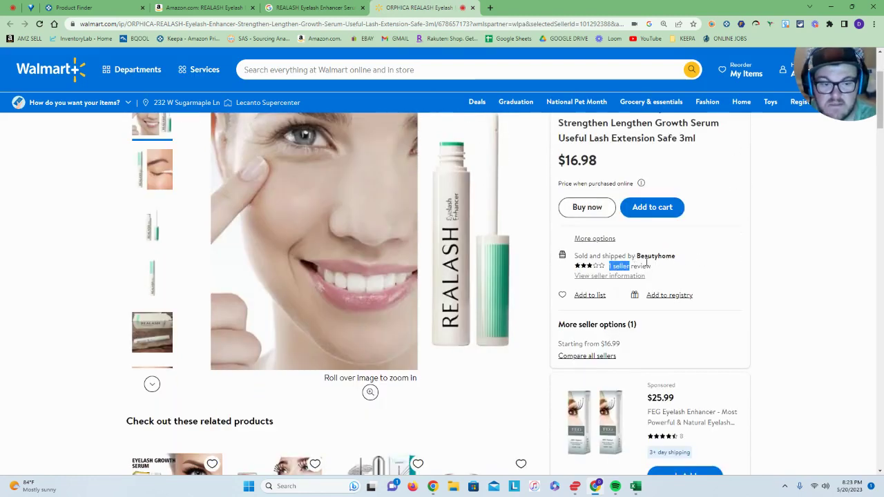
scroll(666, 266, up, 2)
click(319, 6)
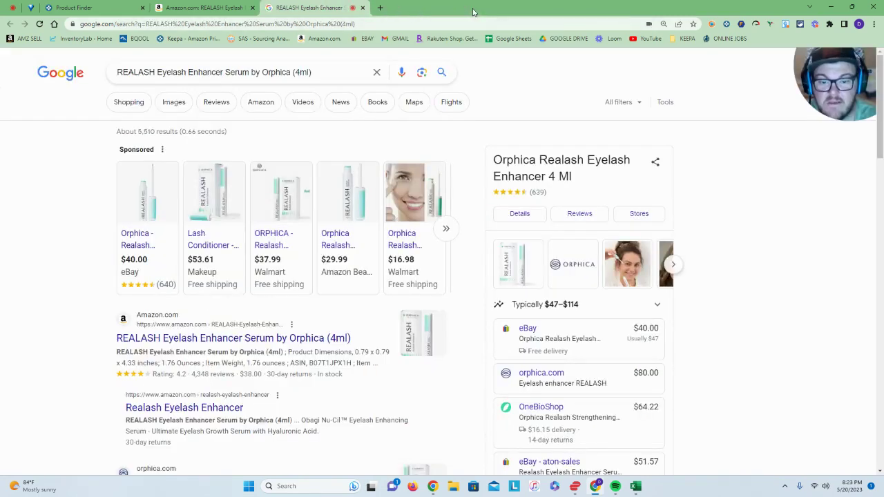
Expand the sponsored results, open the $7.88 and $8.25 AliExpress serum offers in new tabs, and view the $8.25 product page
click(453, 233)
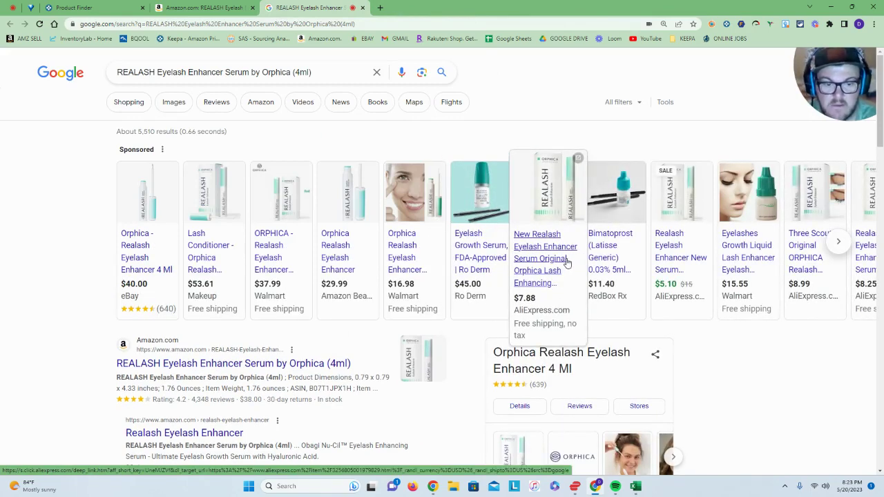
right_click(536, 267)
click(567, 274)
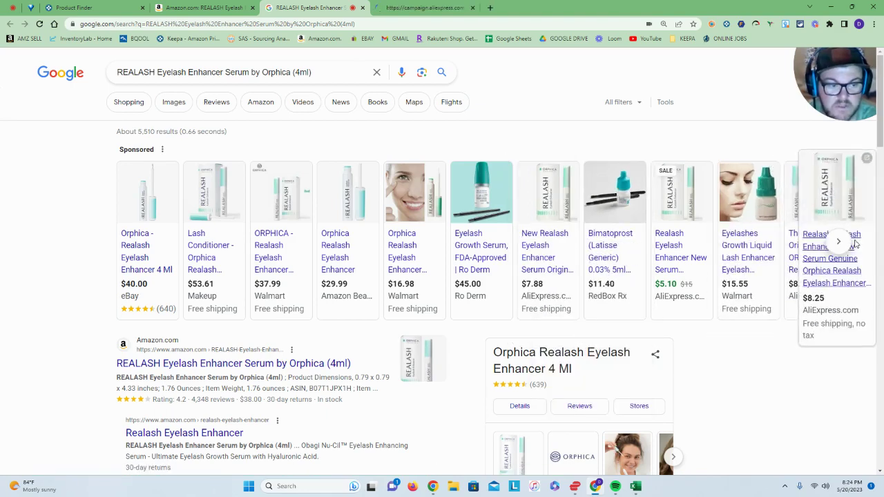
click(854, 244)
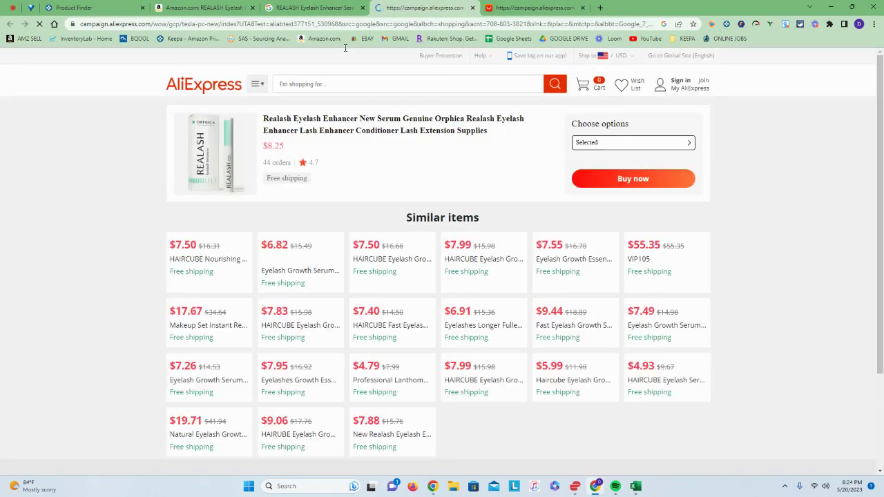
click(311, 8)
click(460, 7)
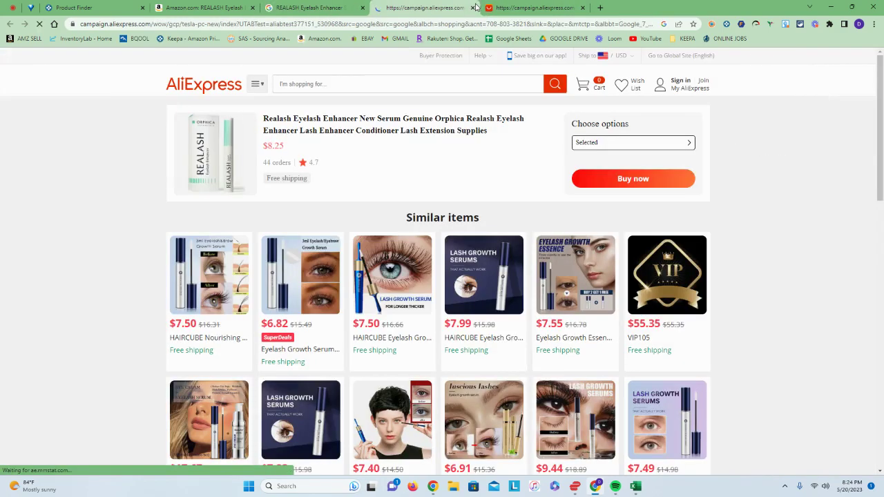
Close the $8.25 AliExpress page, check and close the $7.88 offer, and browse the remaining sponsored serum results on Google
click(476, 7)
click(428, 8)
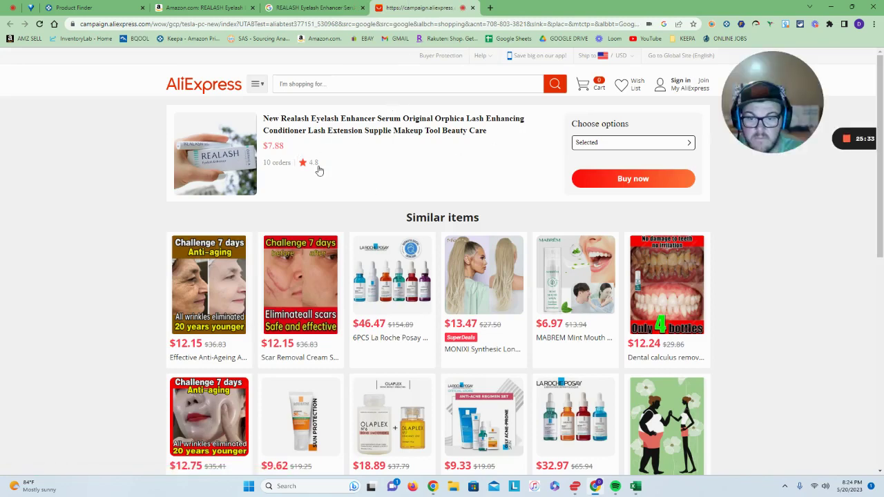
click(304, 8)
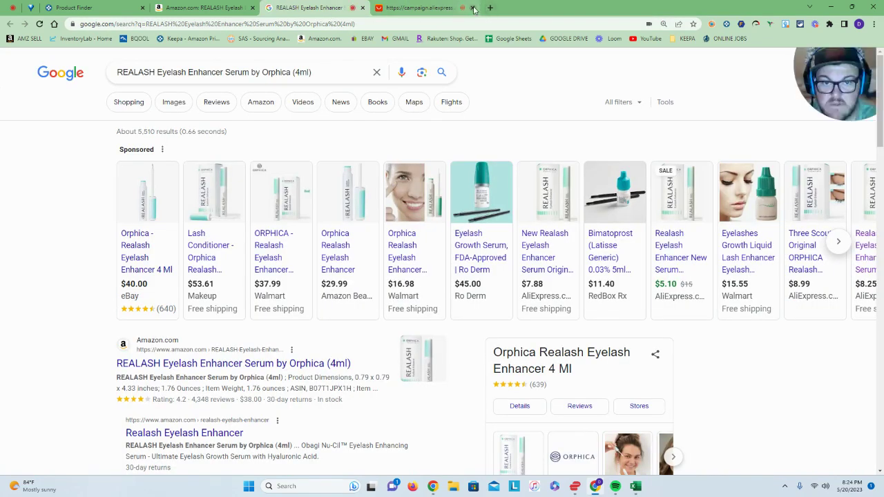
click(842, 242)
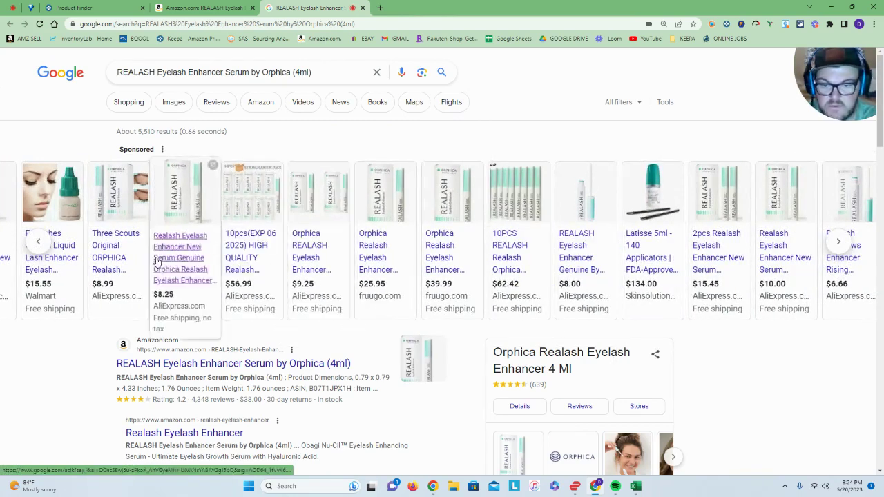
click(839, 242)
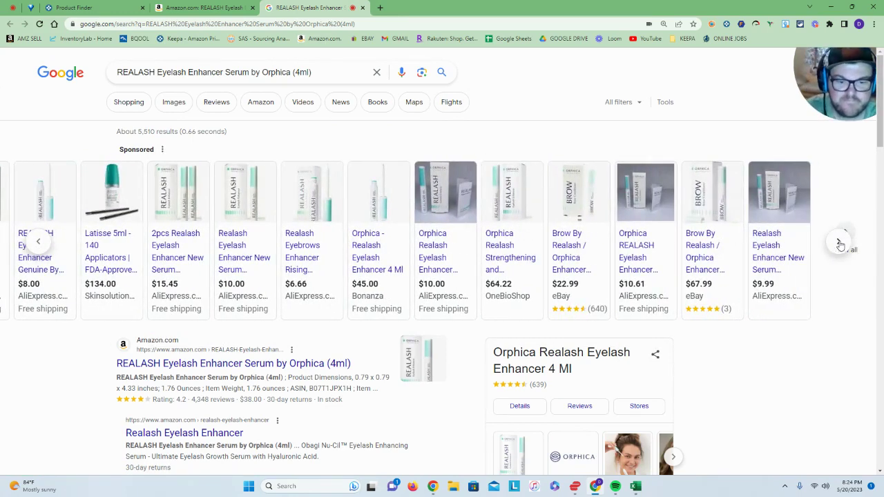
Switch to Google Shopping results for the eyelash serum and compare the listed sellers and prices
click(129, 102)
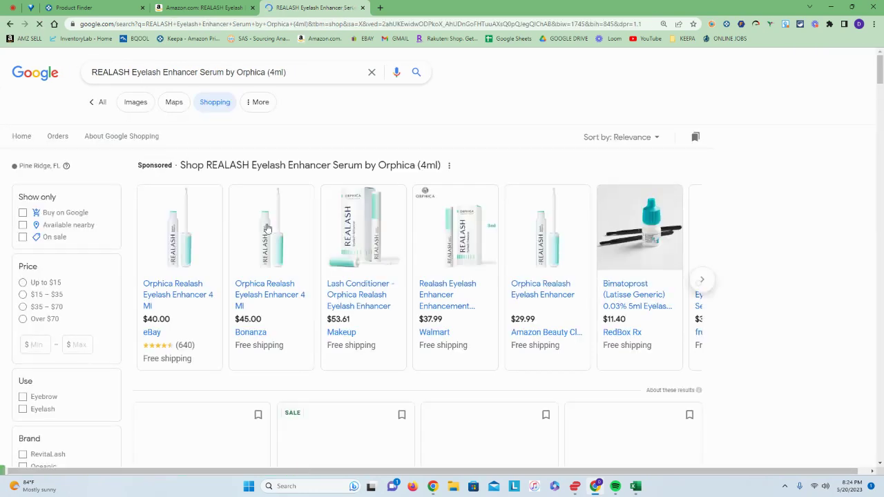
scroll(511, 277, down, 4)
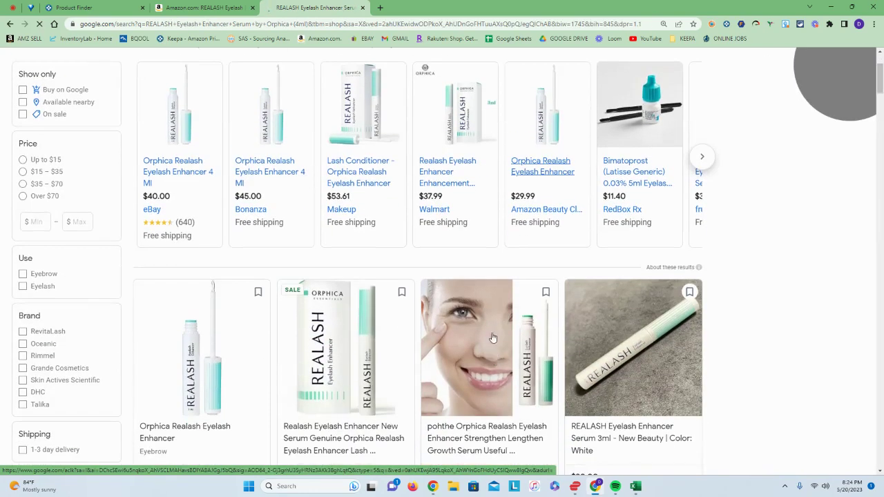
scroll(481, 284, down, 4)
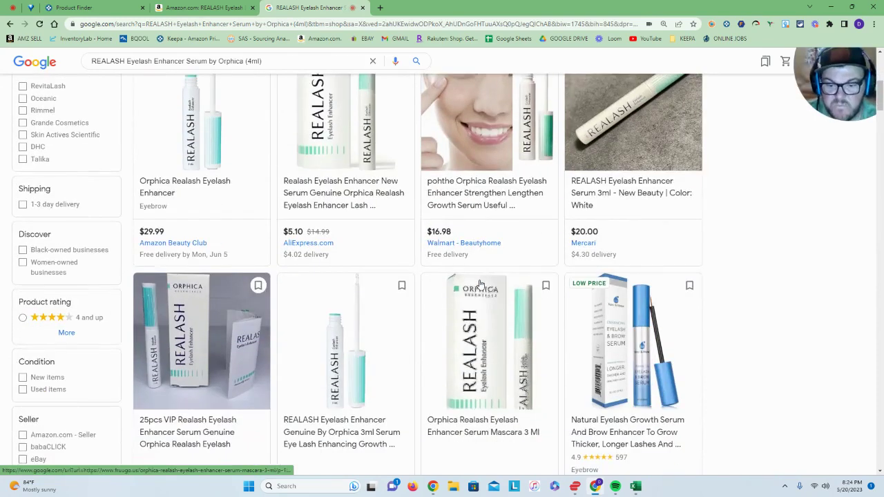
scroll(481, 284, down, 3)
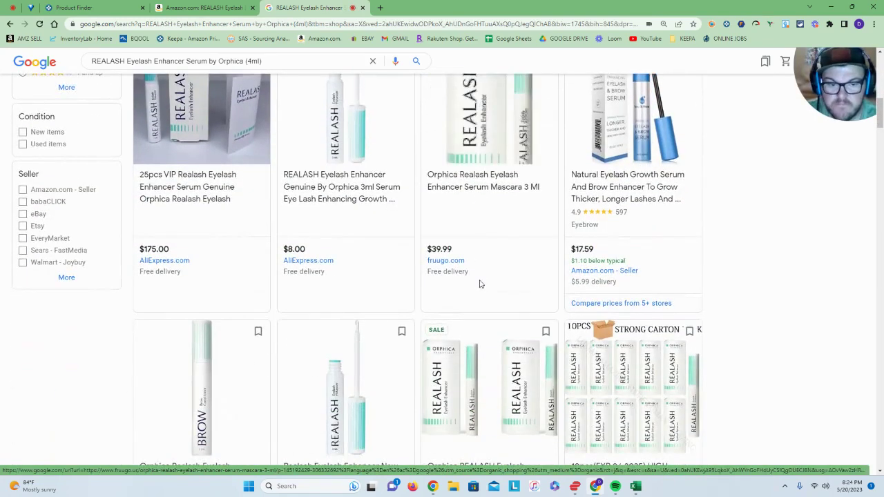
scroll(481, 284, down, 1)
scroll(481, 285, down, 2)
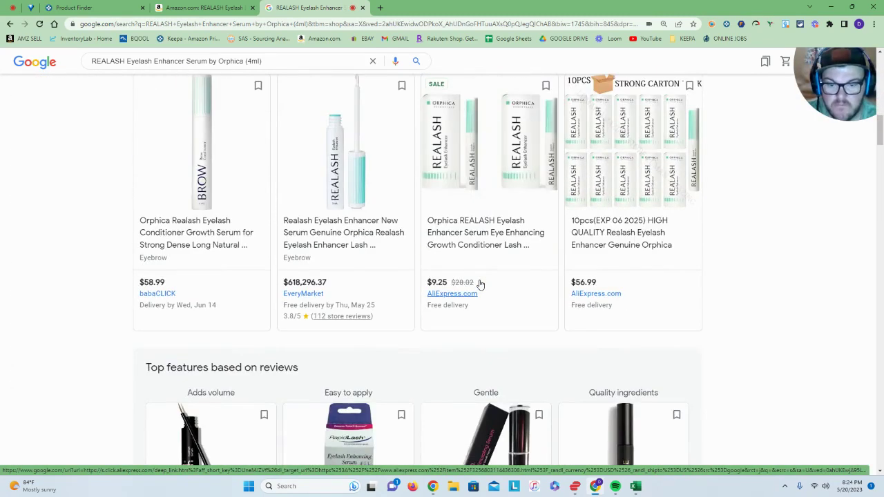
scroll(481, 284, down, 5)
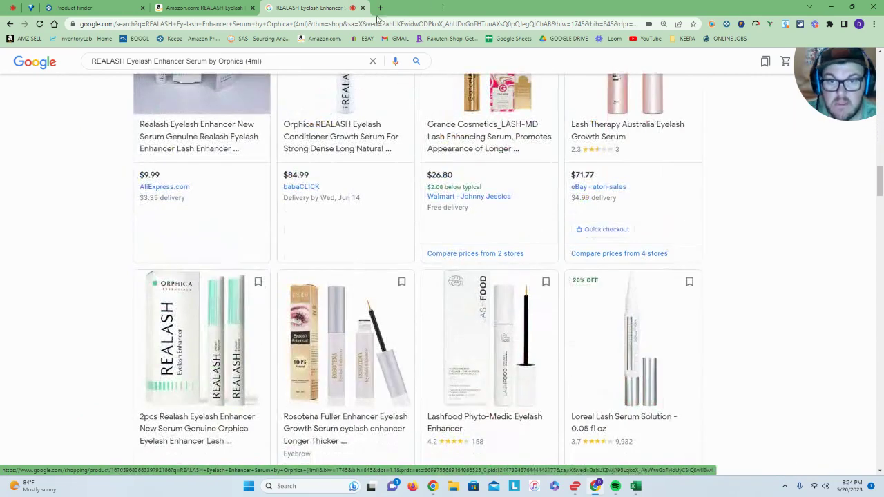
Close the serum's Google and Amazon pages, and open the Amazon listing for Ustraa Beard Growth Oil (35 ml) - Set of 2 from Product Finder
click(362, 8)
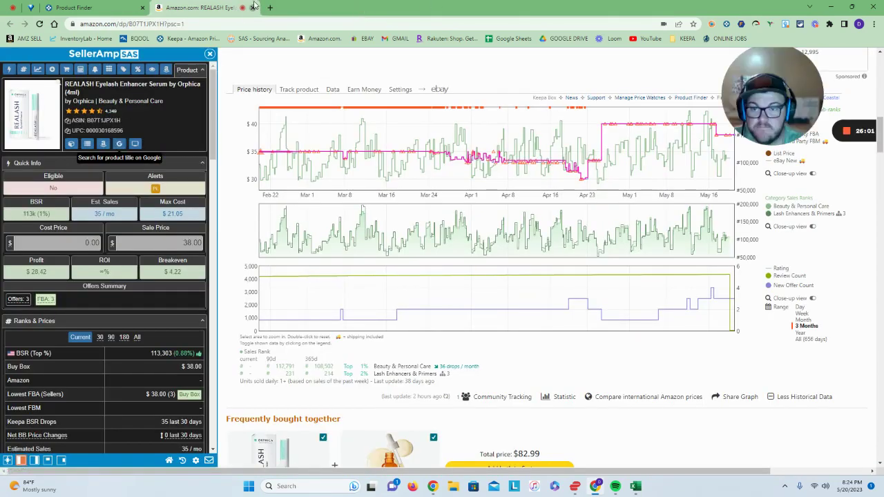
click(253, 7)
mouse_move(62, 238)
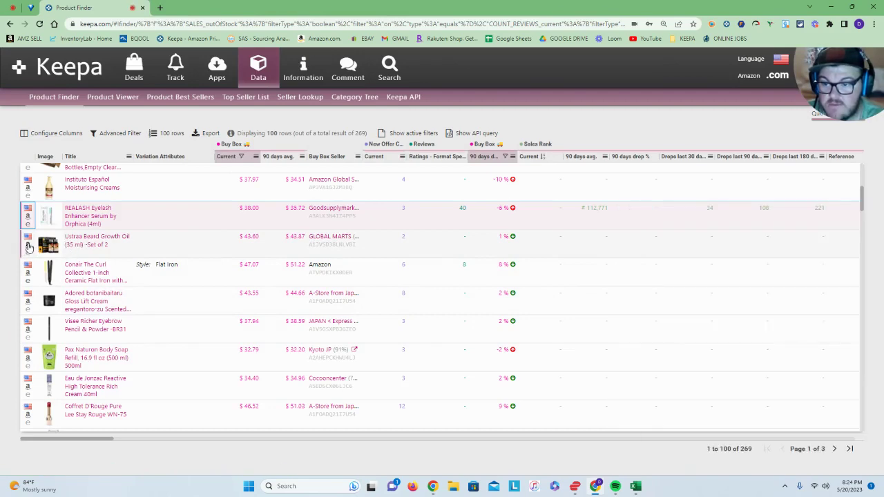
click(28, 246)
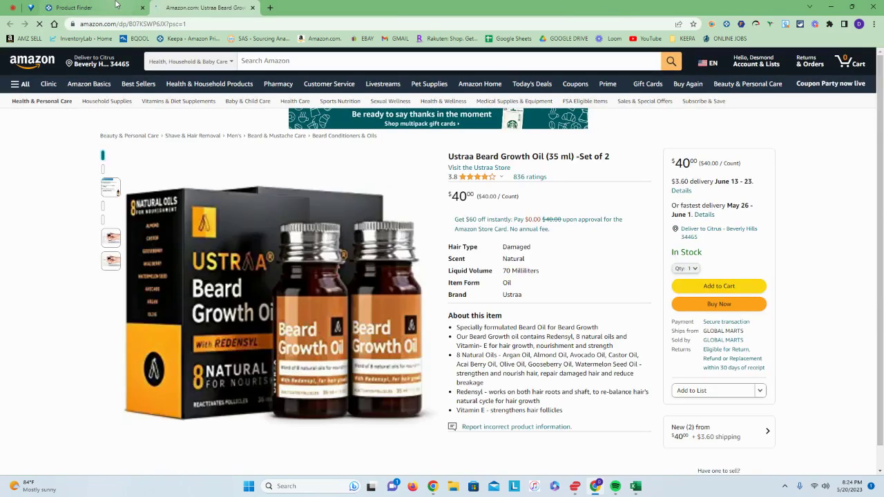
Examine the beard oil's Keepa price history, product images and item details on the Amazon listing
mouse_move(269, 262)
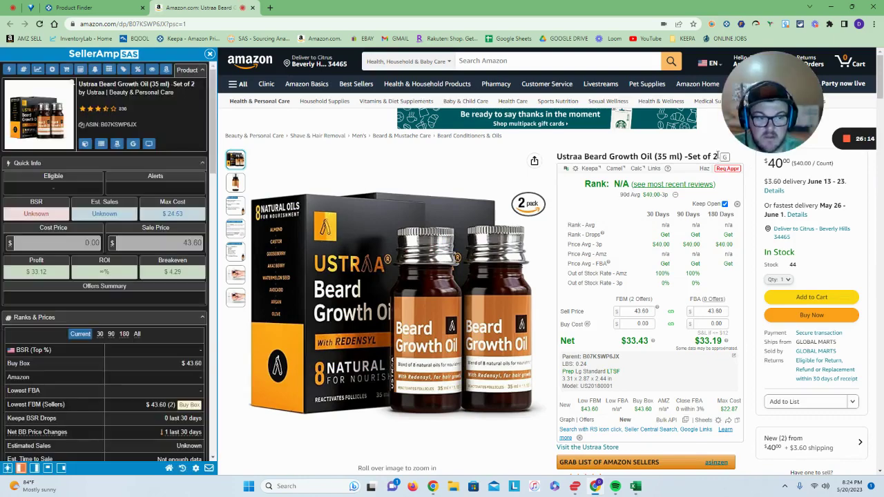
scroll(588, 257, down, 6)
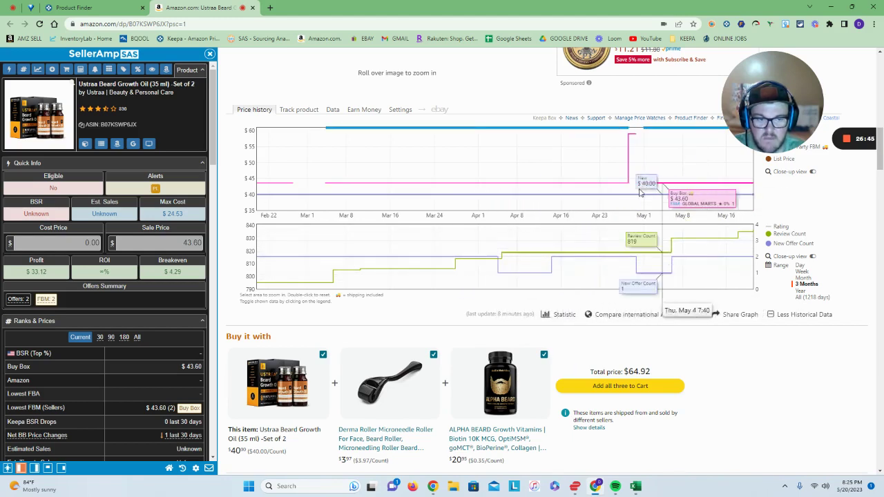
scroll(193, 148, up, 10)
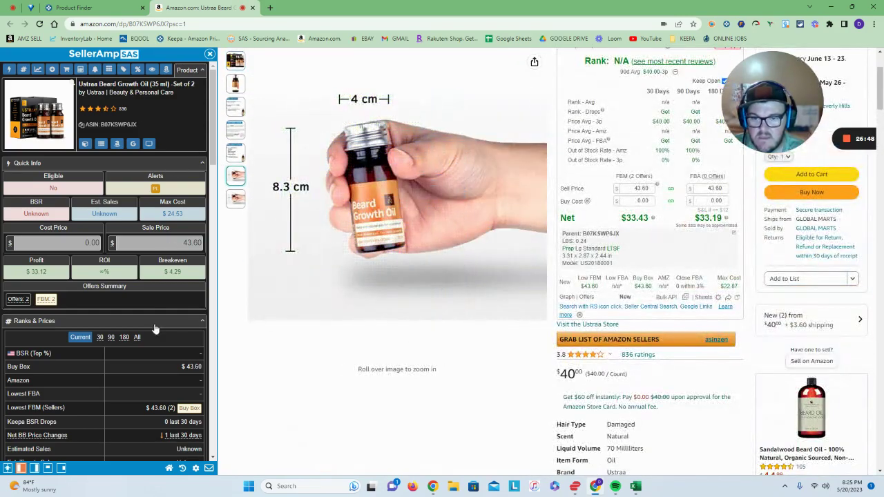
mouse_move(234, 58)
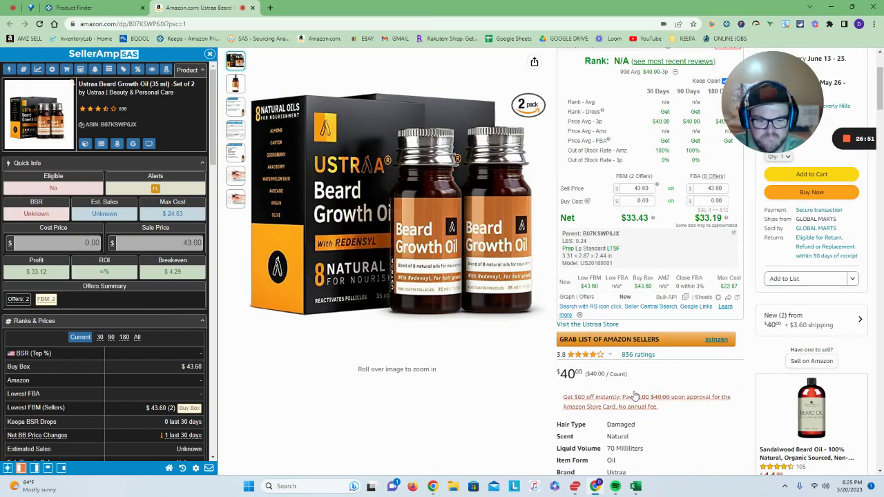
scroll(659, 387, down, 2)
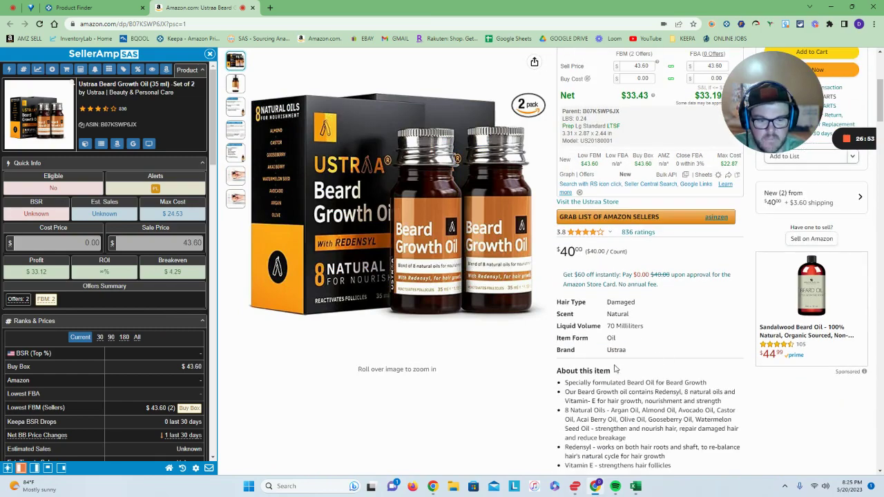
scroll(615, 368, up, 4)
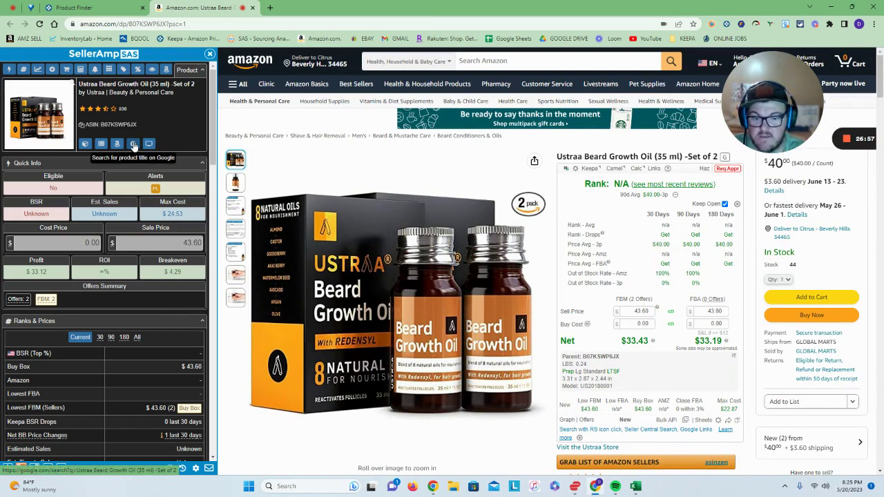
Search Google for the beard oil's title, open Ustraa's own 35 ml product page in a new tab, and close it after checking the price
click(133, 144)
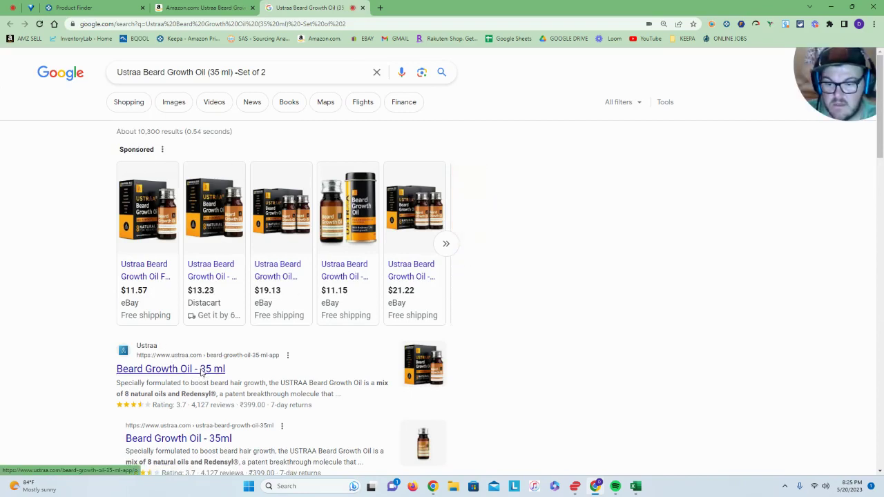
right_click(203, 230)
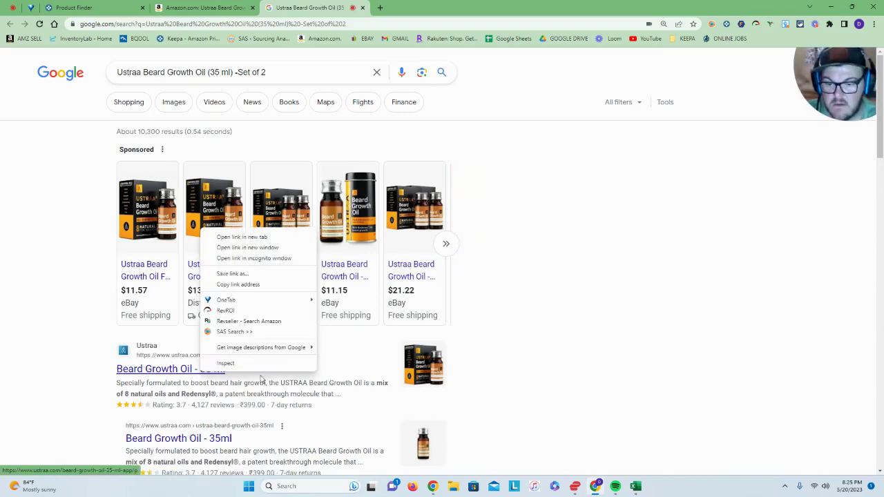
click(241, 237)
scroll(243, 240, down, 2)
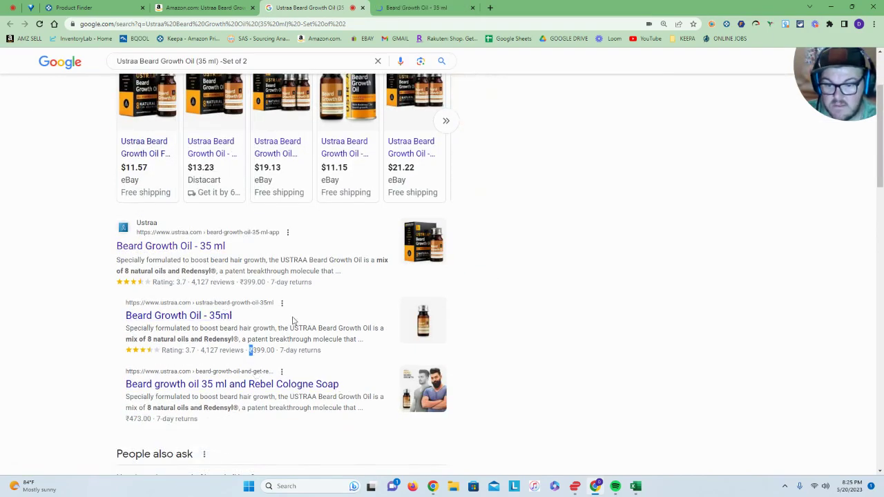
key(ctrl+Tab)
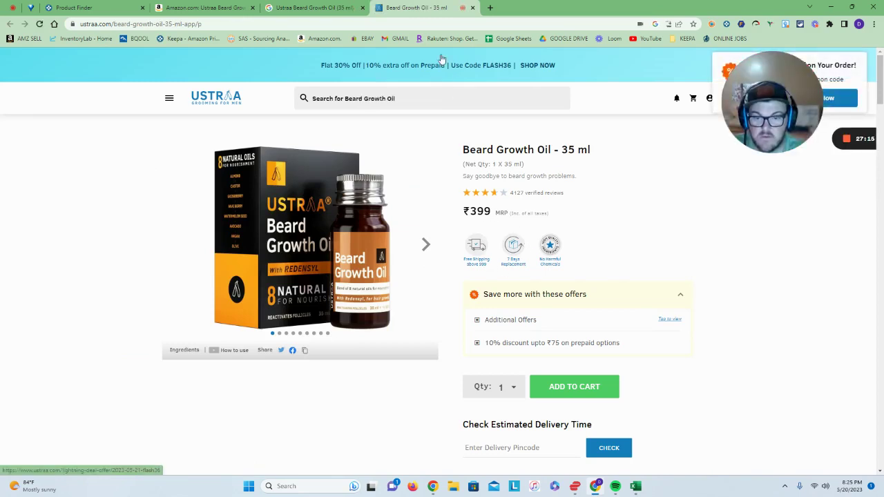
click(473, 7)
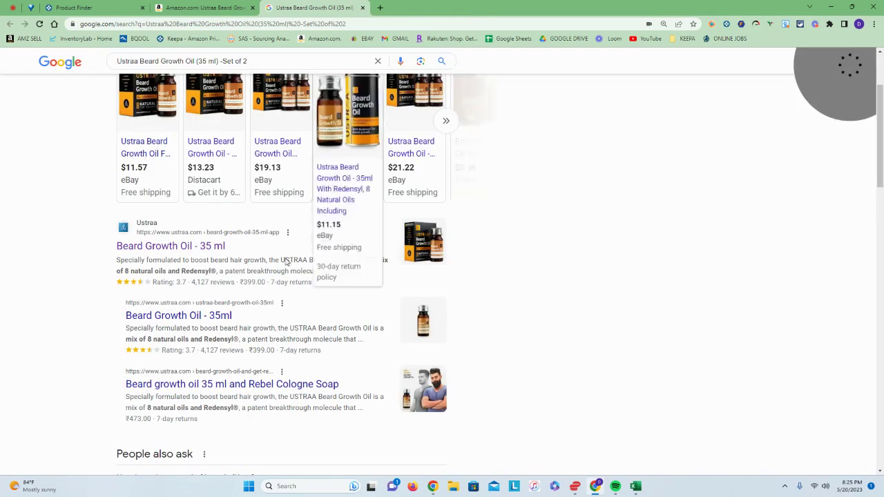
Switch to Google Shopping results for the beard oil and open the sponsored $13.23 Distacart offer in a new tab
scroll(173, 130, up, 2)
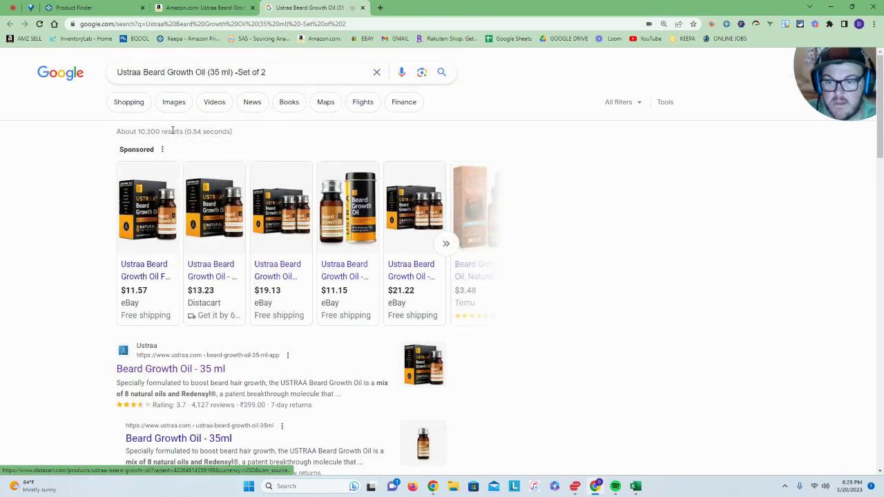
click(135, 104)
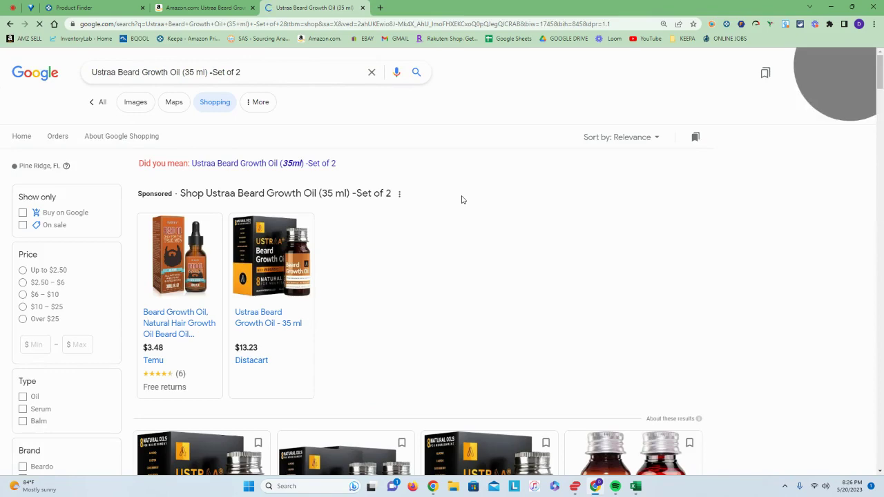
right_click(286, 324)
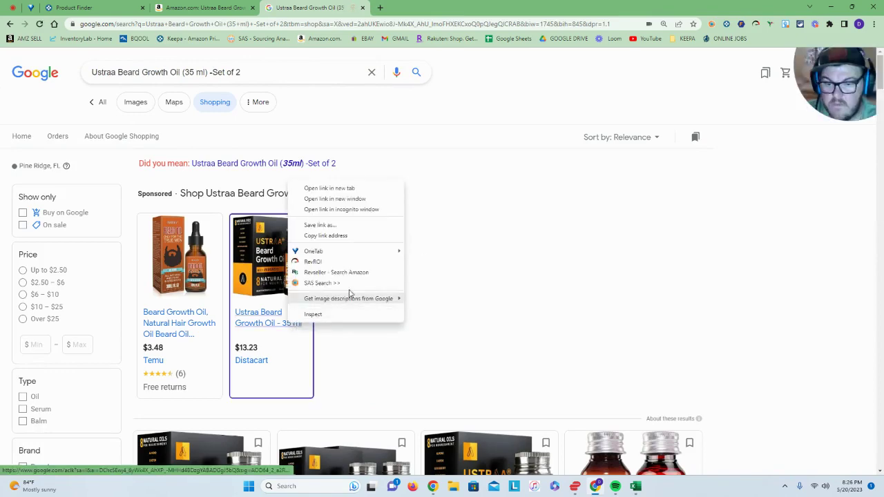
click(330, 188)
click(387, 7)
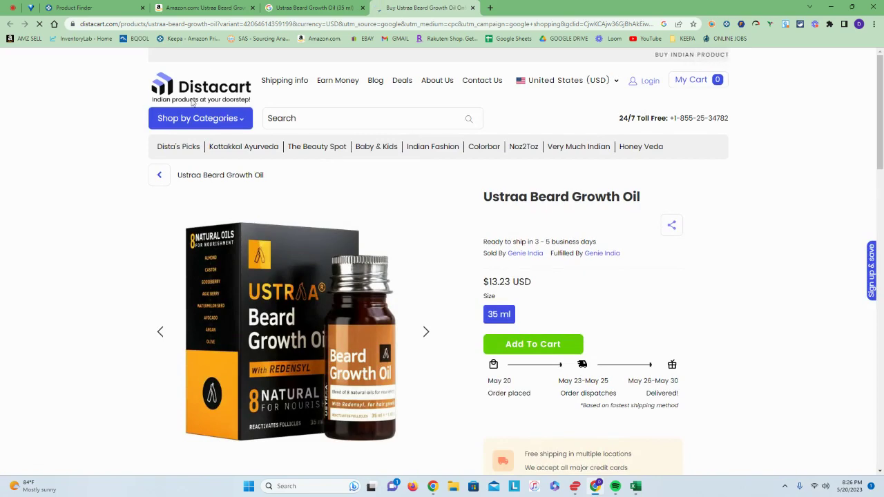
Check the price and US shipping rates on the Distacart page, copy the price, and compare the offer with the Amazon two-pack listing
scroll(581, 199, down, 1)
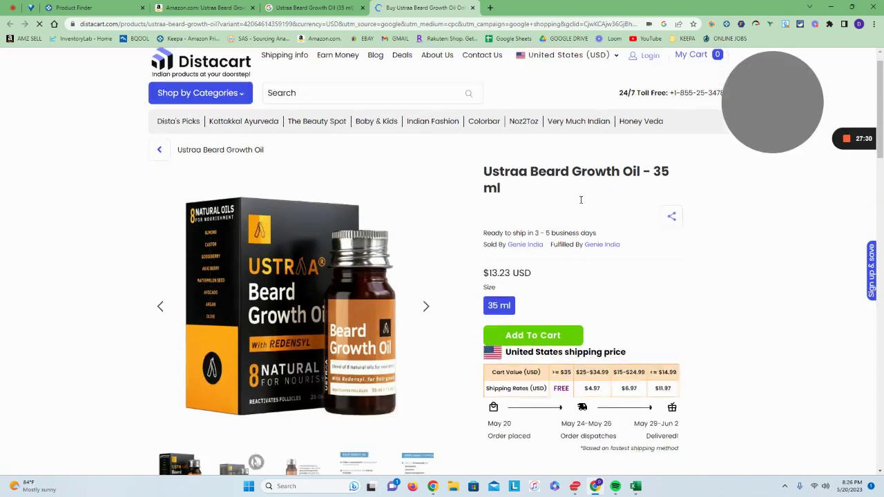
scroll(581, 200, down, 1)
drag(553, 181, 489, 174)
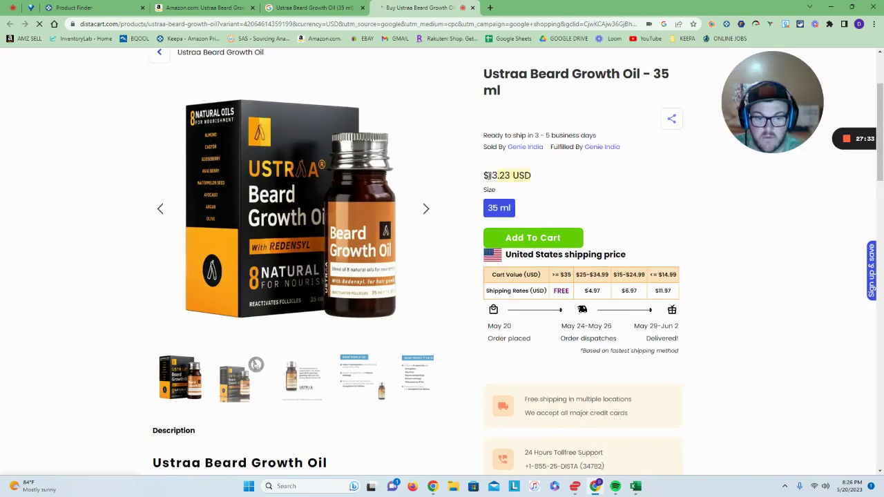
key(ctrl+c)
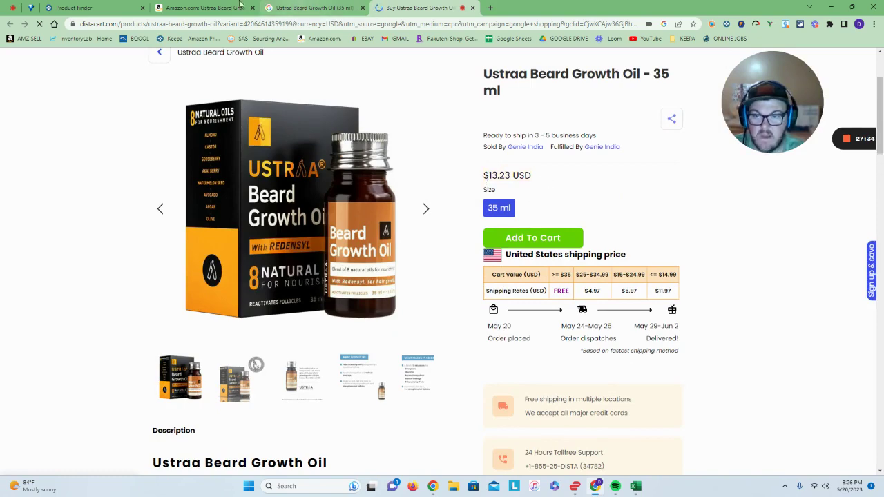
click(194, 6)
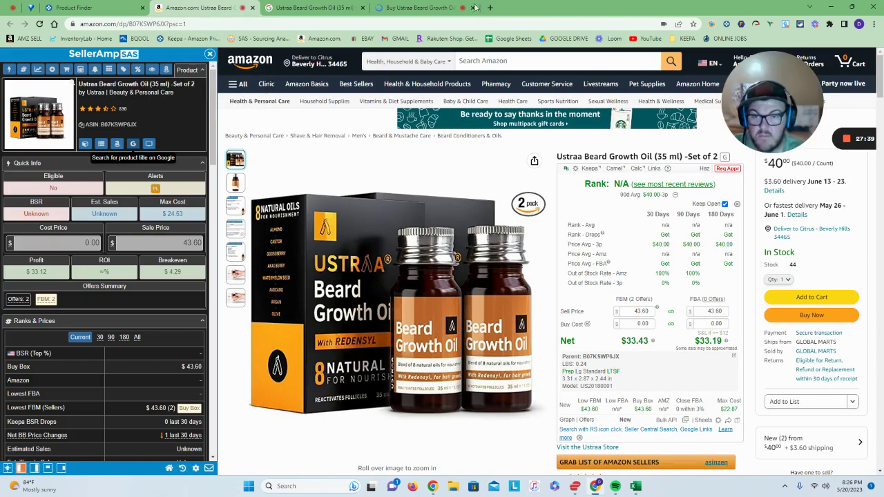
click(419, 7)
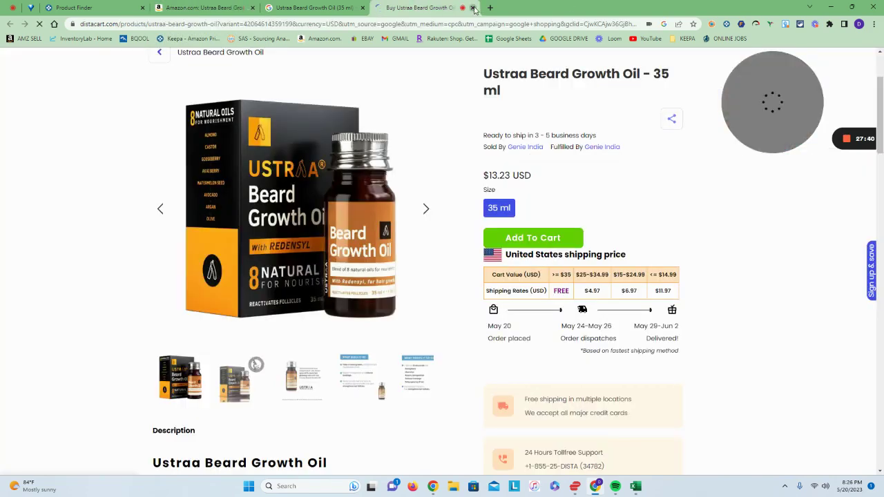
Close the Distacart, Google and Amazon pages for the beard oil, and return to the following products in the Product Finder results
click(474, 7)
click(363, 8)
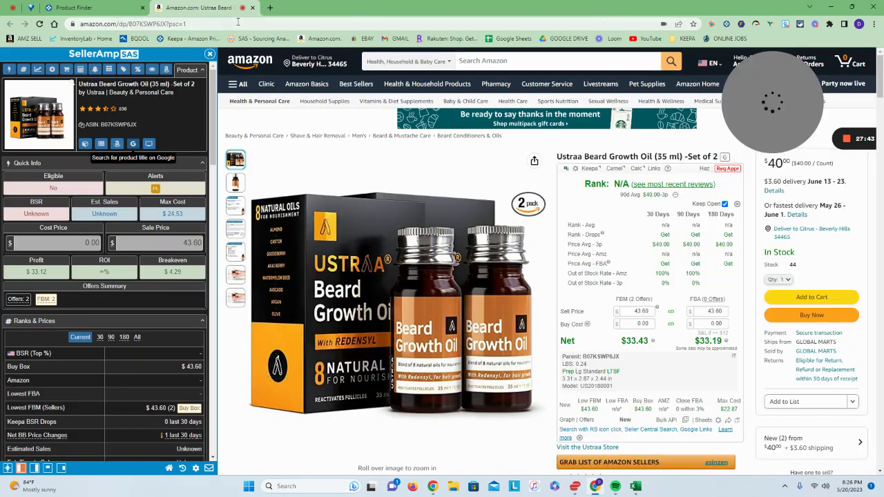
click(252, 8)
scroll(101, 230, down, 3)
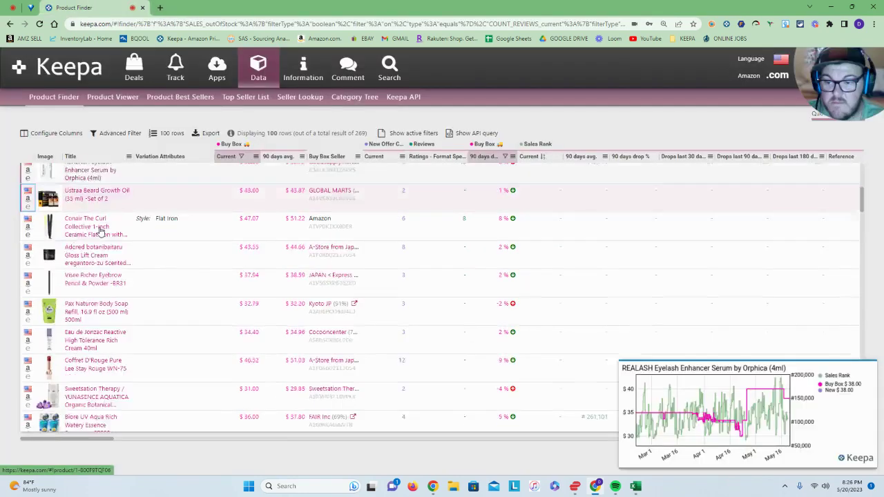
Open the Amazon listing of the Conair Curl Collective 1-inch flat iron from the results and check its Keepa price history
scroll(110, 214, up, 3)
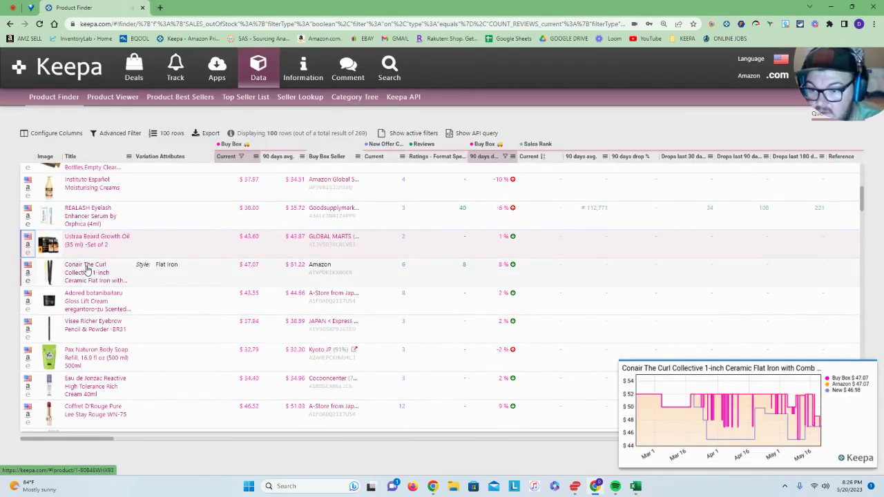
mouse_move(85, 301)
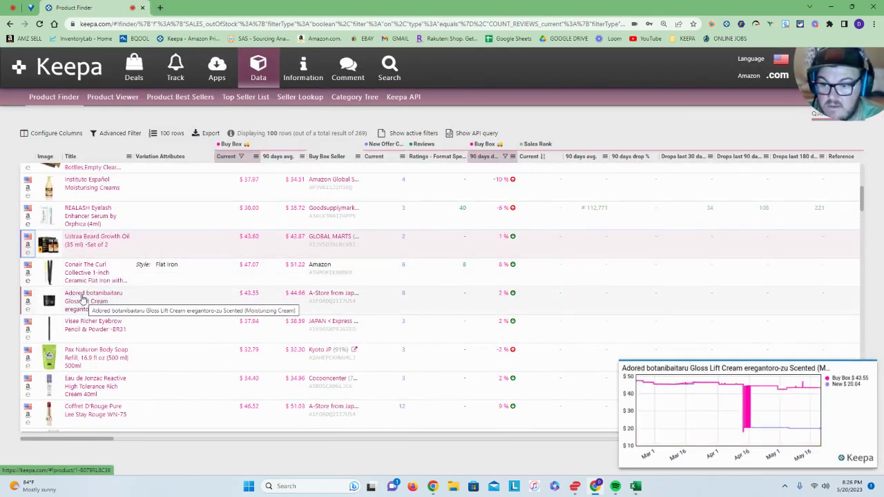
click(28, 274)
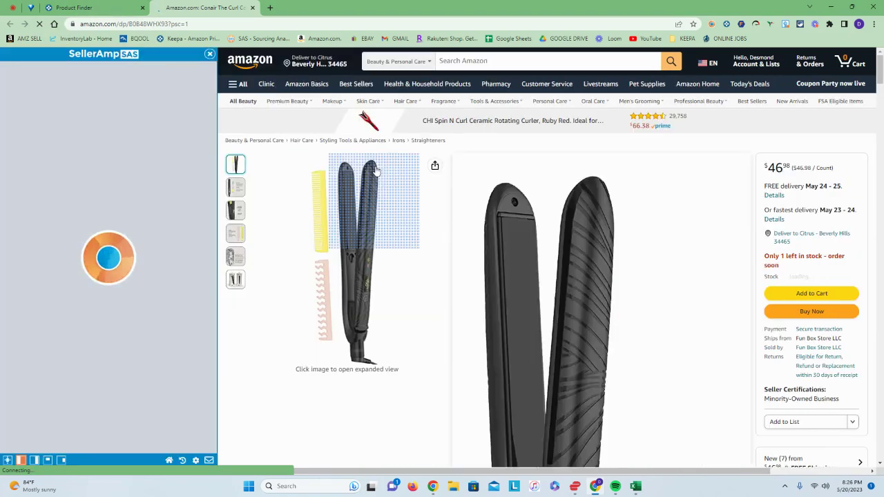
scroll(380, 172, down, 10)
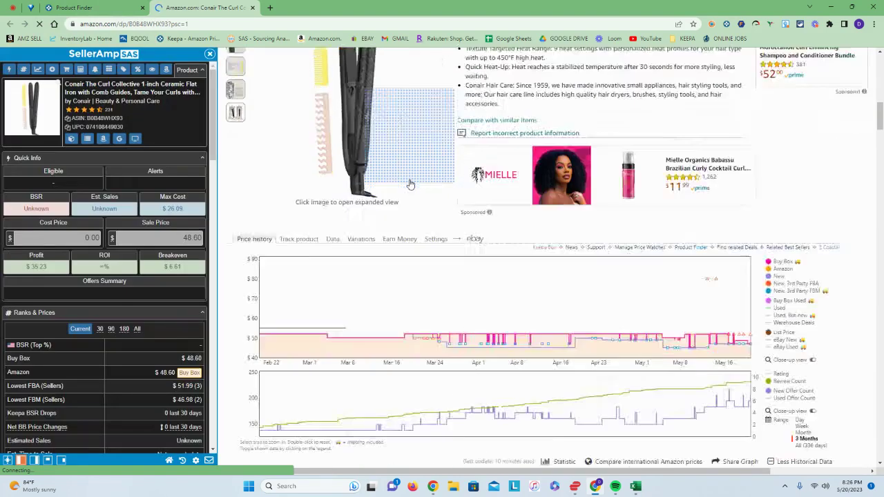
scroll(411, 184, down, 2)
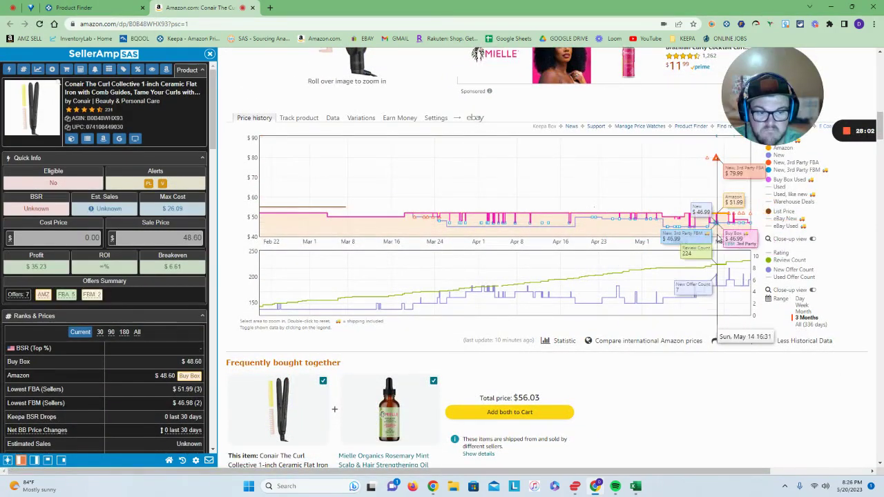
scroll(456, 262, up, 10)
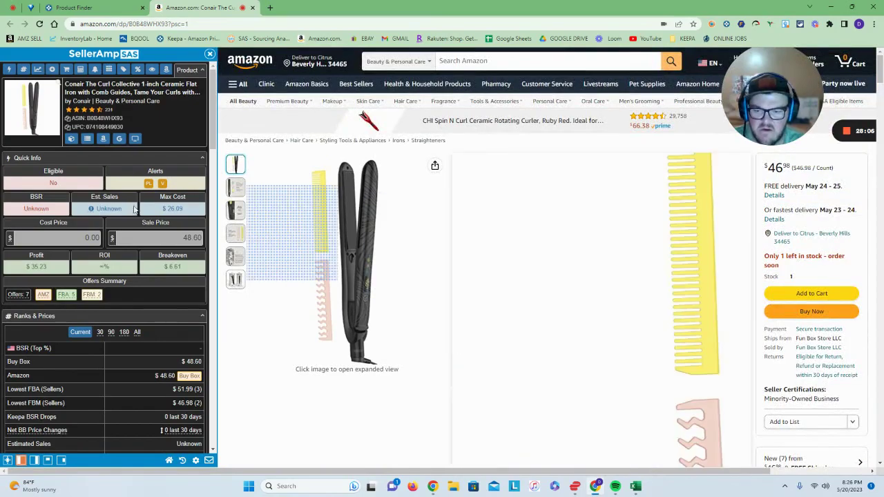
Check the flat iron's ranks and prices in SellerAmp and review its sellers in Keepa's Buy Box Statistics
scroll(178, 210, down, 3)
scroll(324, 256, down, 10)
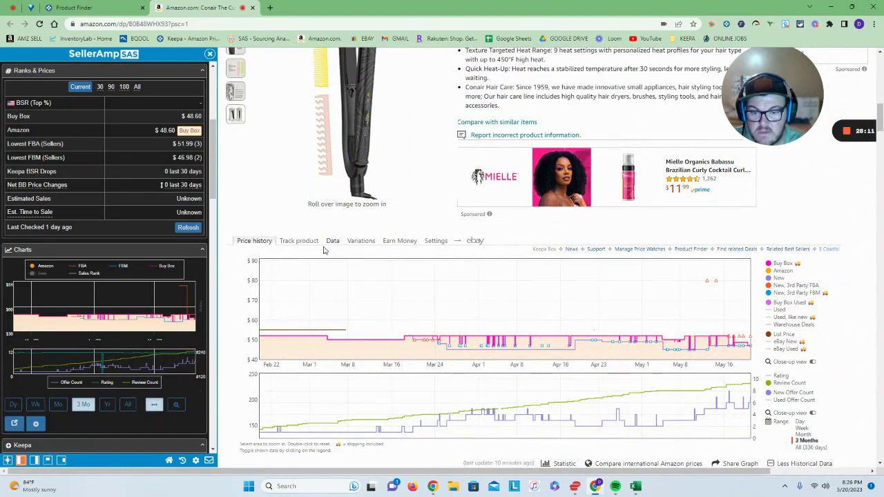
click(332, 242)
click(366, 253)
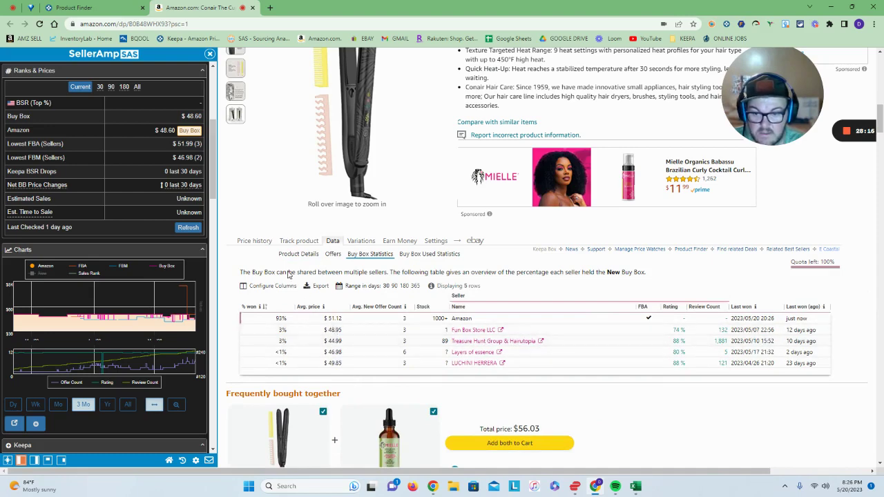
scroll(288, 275, up, 3)
scroll(96, 221, up, 3)
scroll(440, 351, down, 5)
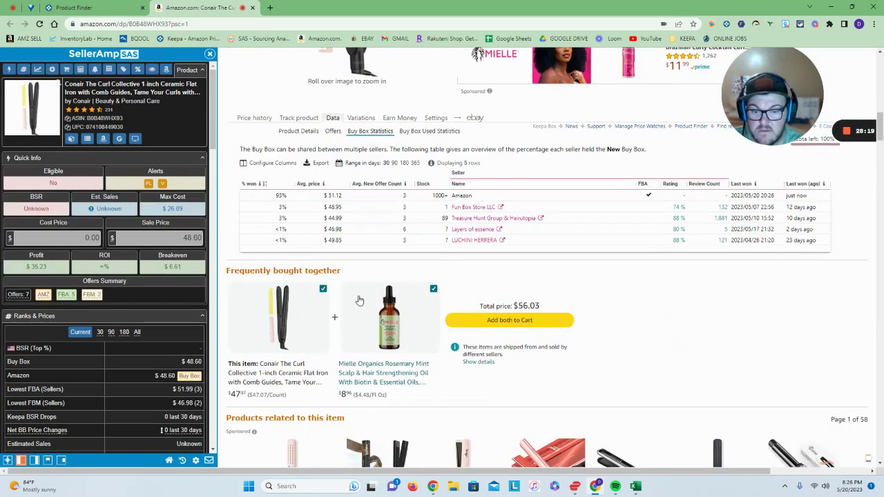
Examine the flat iron's Keepa price history, and compare its ratings and review history with the other Curl Collective variations
click(241, 118)
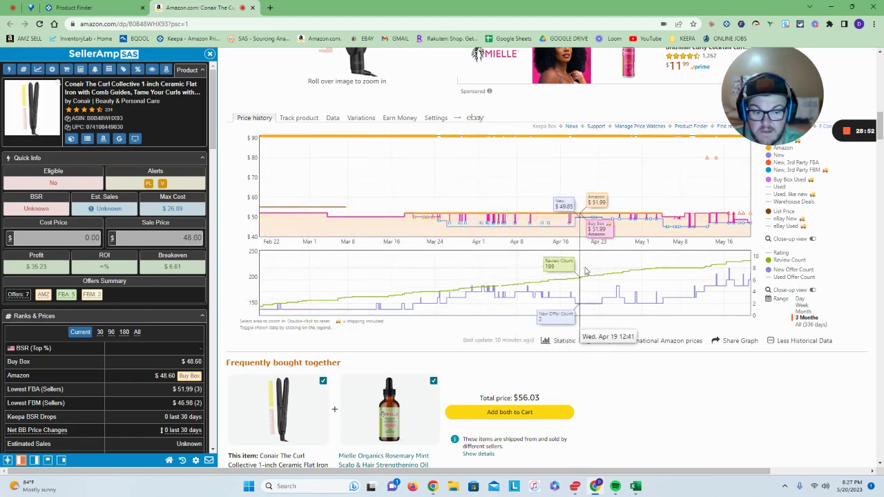
click(351, 120)
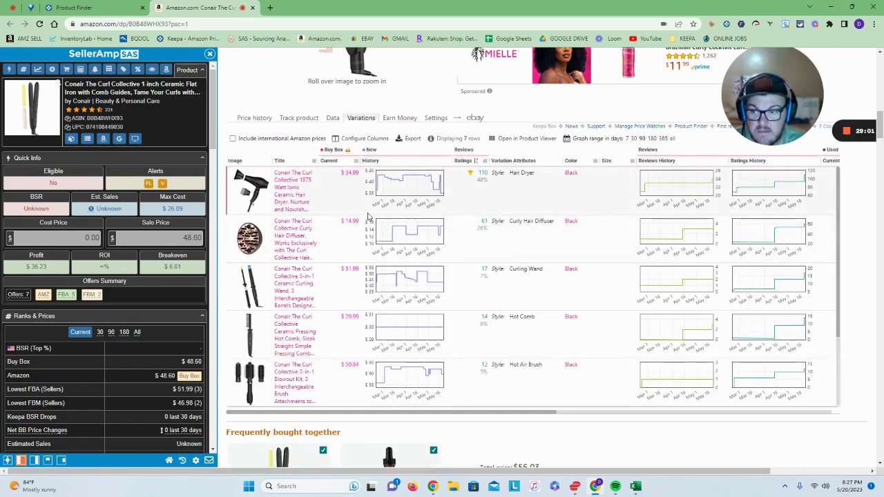
scroll(334, 200, down, 6)
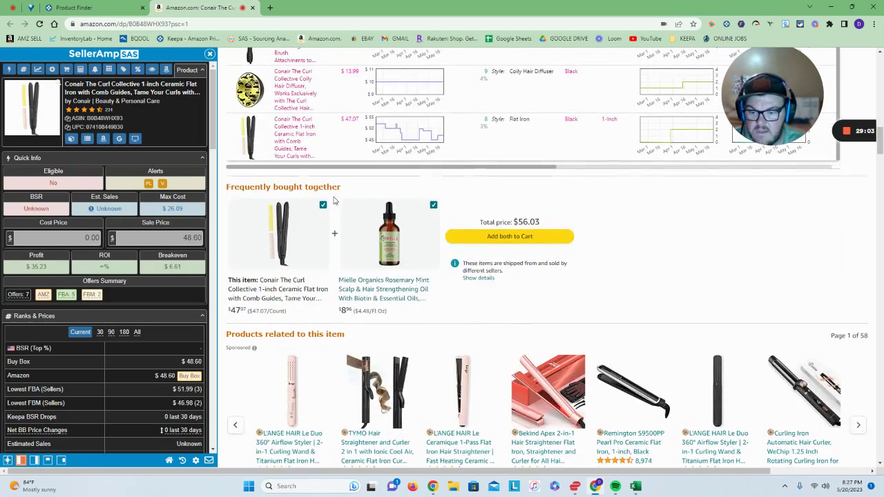
scroll(368, 267, up, 2)
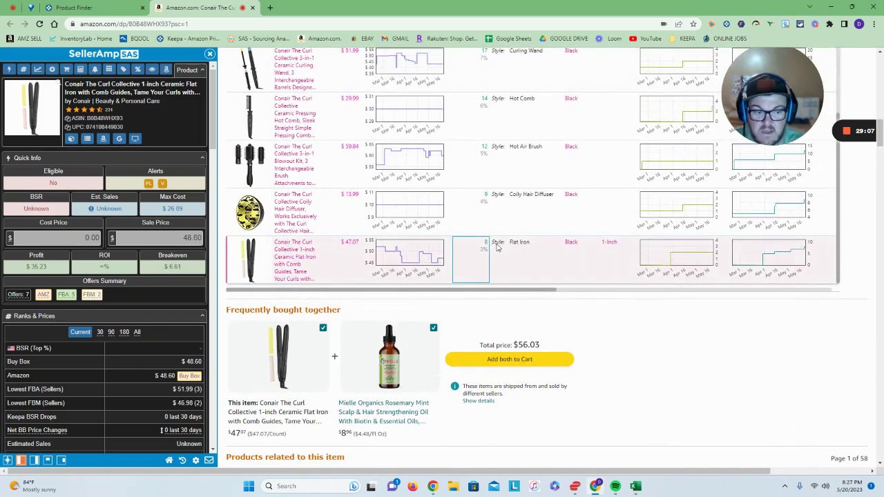
scroll(759, 276, down, 1)
scroll(763, 258, up, 5)
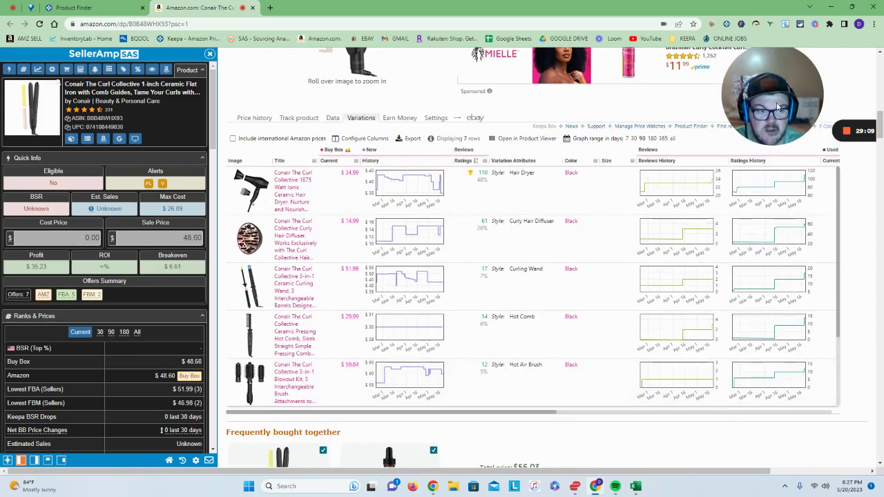
drag(778, 68, 767, 76)
scroll(408, 305, down, 2)
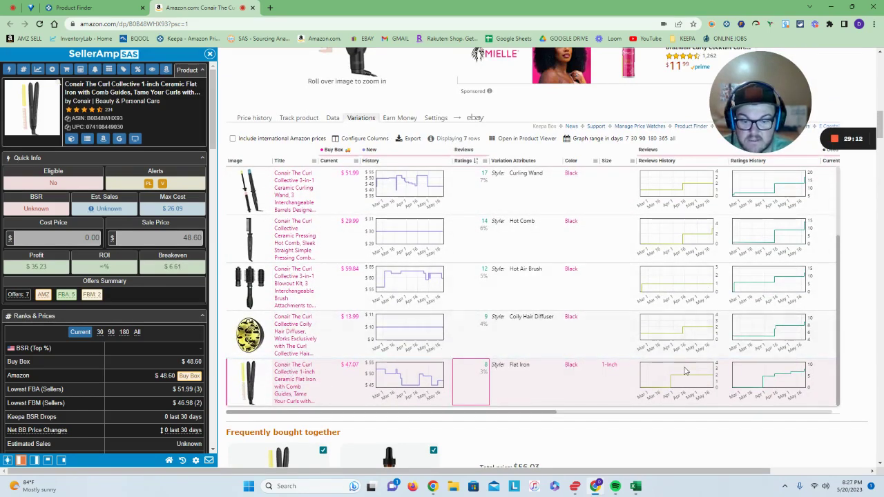
Return to the flat iron's price history chart and examine how its review count and new offer count develop
click(256, 118)
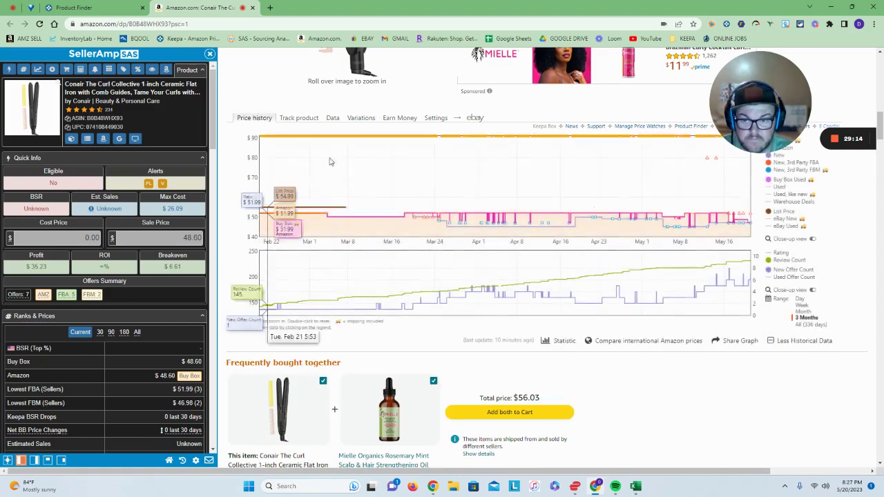
mouse_move(759, 72)
mouse_down()
mouse_move(784, 71)
mouse_move(773, 65)
mouse_up()
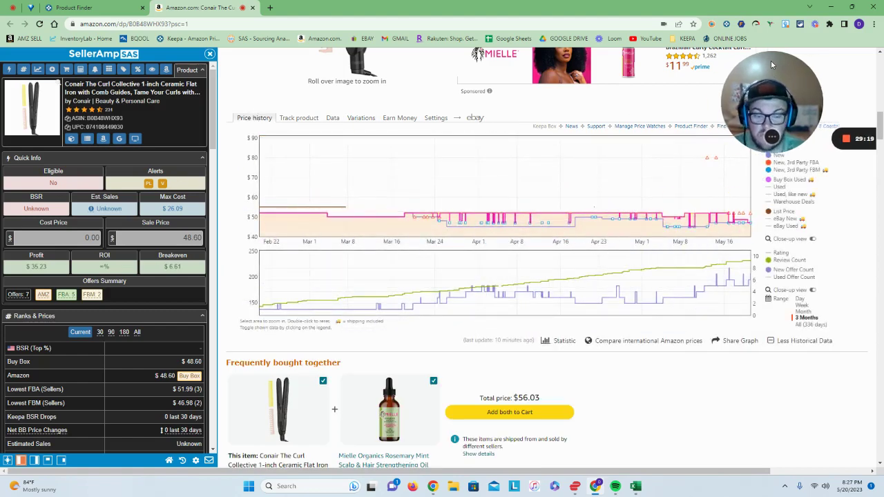
scroll(607, 237, up, 8)
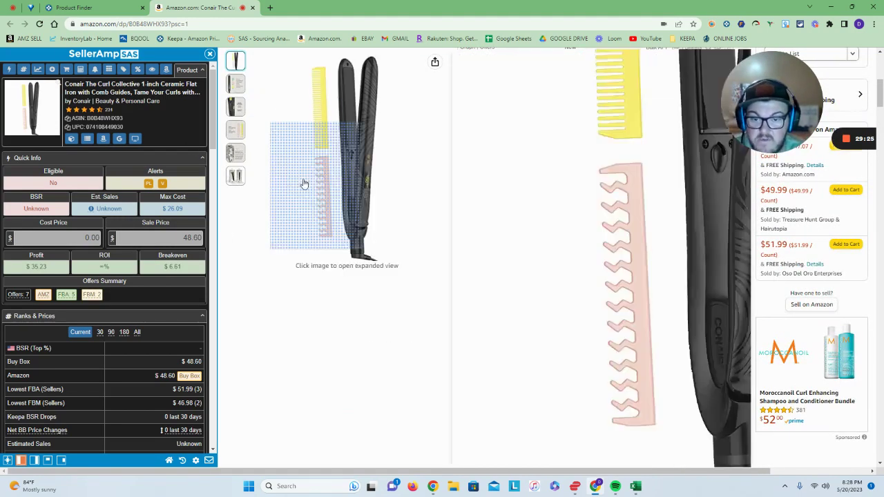
scroll(336, 173, down, 10)
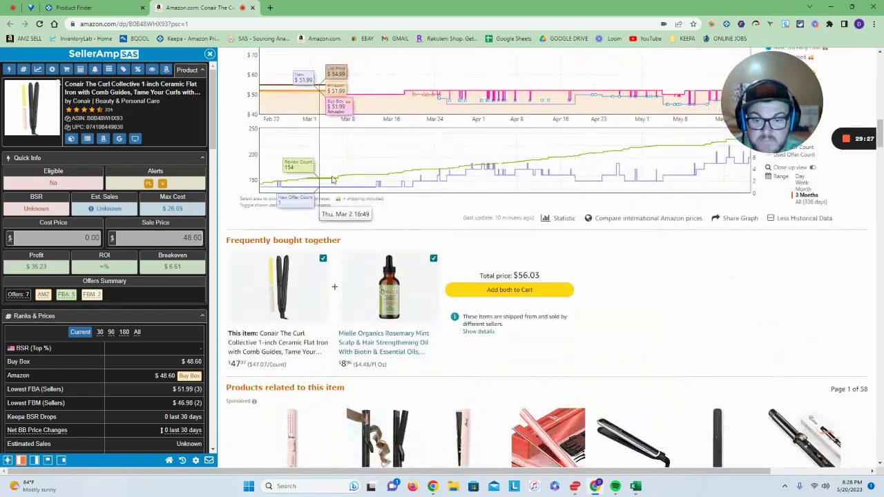
scroll(298, 266, up, 4)
scroll(297, 332, down, 2)
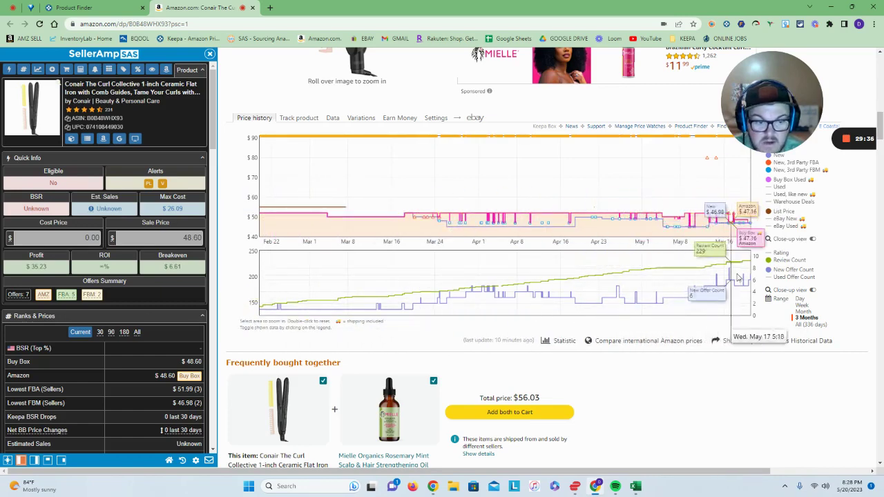
Check the Flat Iron row's rating count and ratings history among the variations against the review count in the price history
click(359, 118)
scroll(484, 227, down, 2)
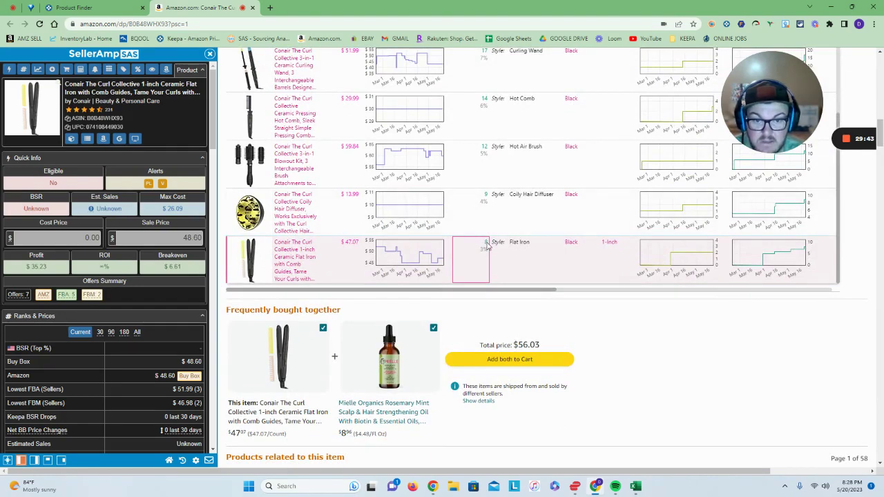
scroll(488, 245, up, 5)
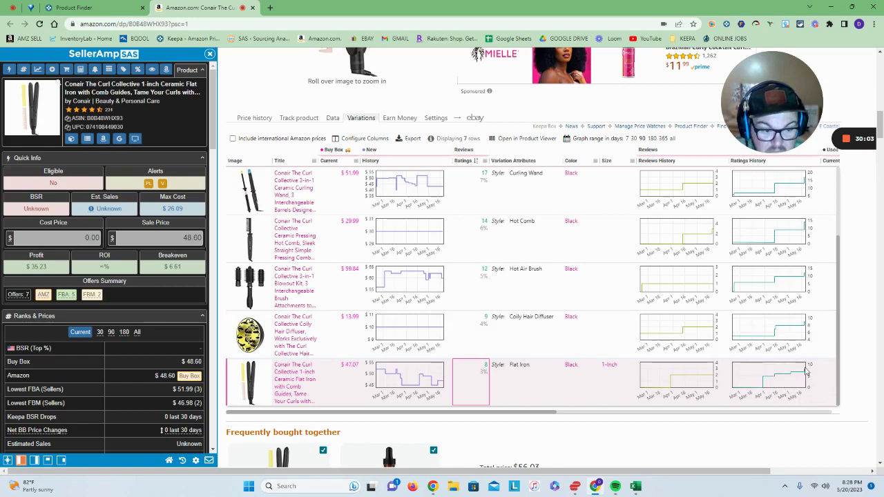
click(255, 118)
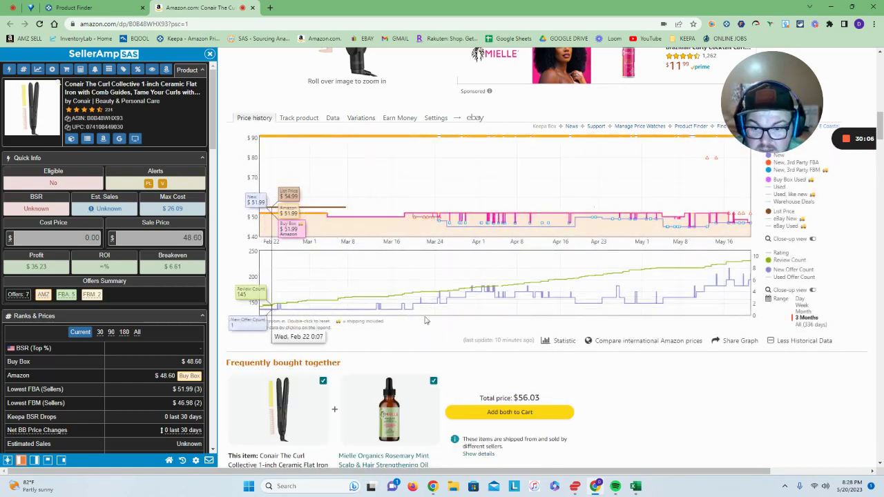
Look through the listing's variations once more, comparing the flat iron with the other styles, and return to the product's main details
click(362, 118)
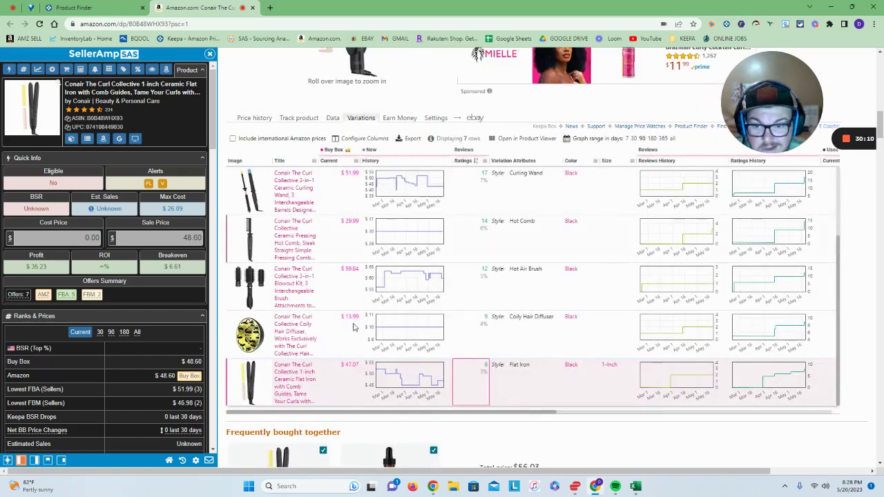
scroll(415, 269, down, 2)
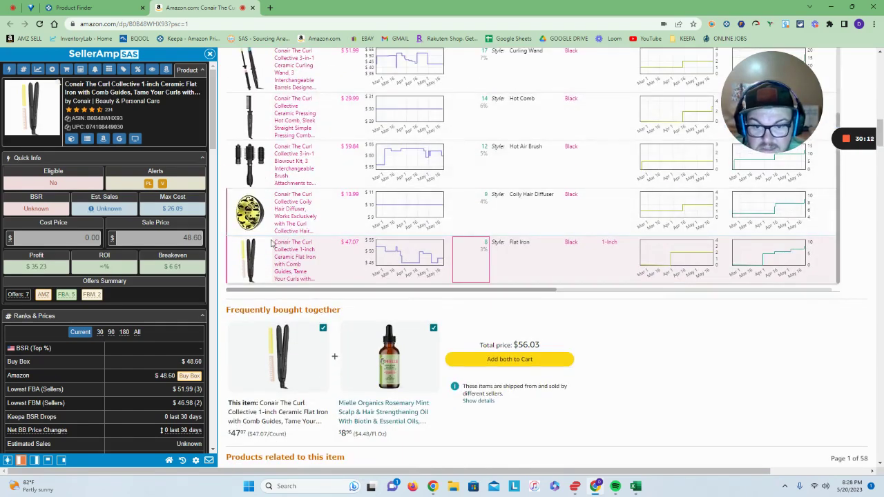
scroll(304, 268, up, 2)
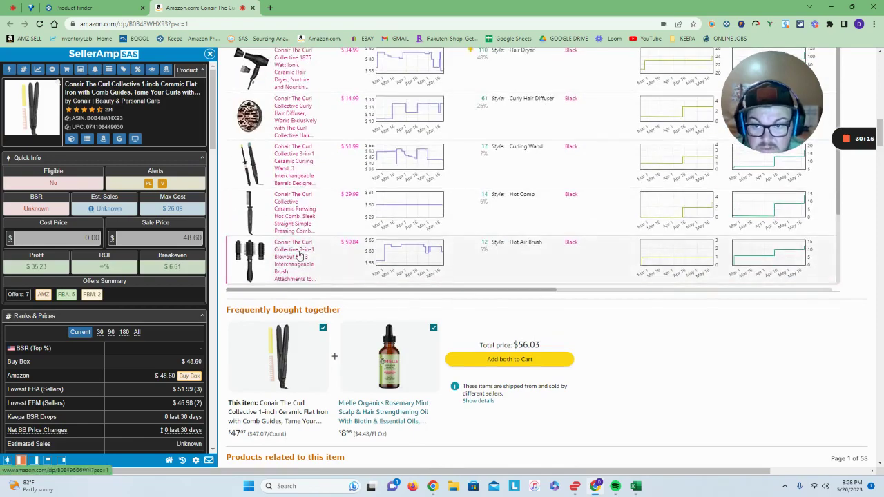
scroll(297, 238, down, 3)
scroll(311, 235, up, 10)
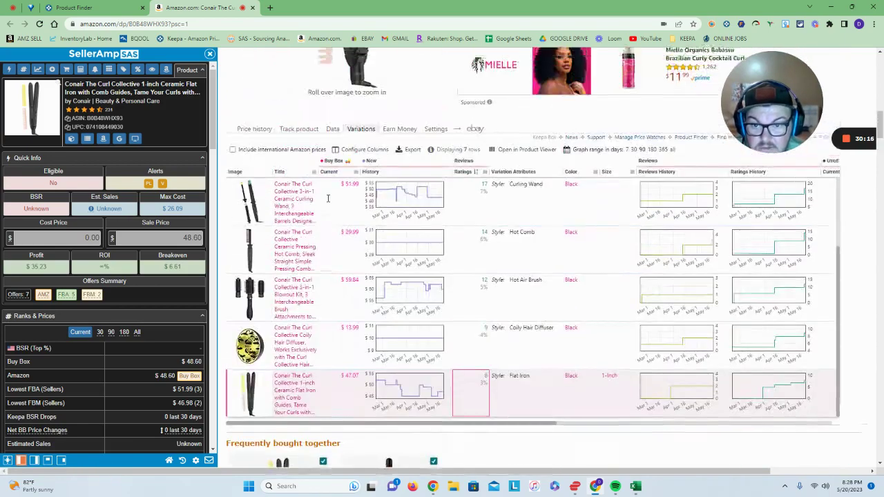
scroll(340, 218, up, 5)
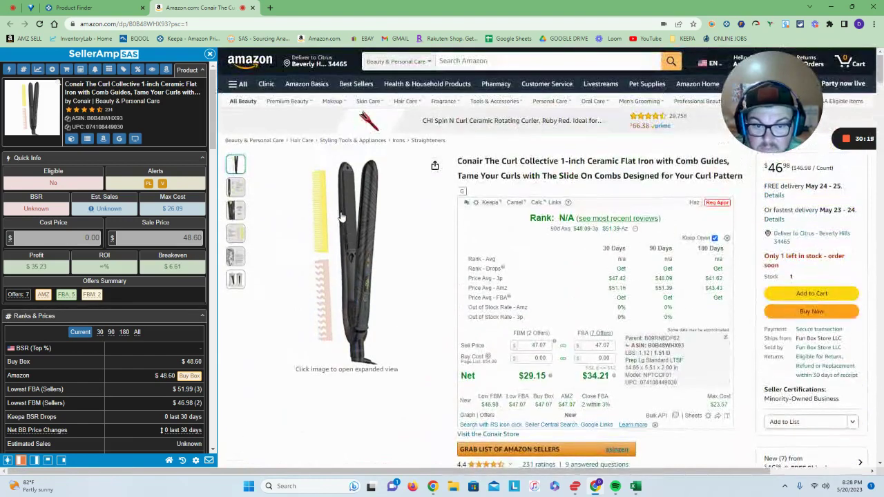
Search Google for the flat iron's title, browse all shopping offers for a cheaper source, and return to the Amazon listing
click(118, 138)
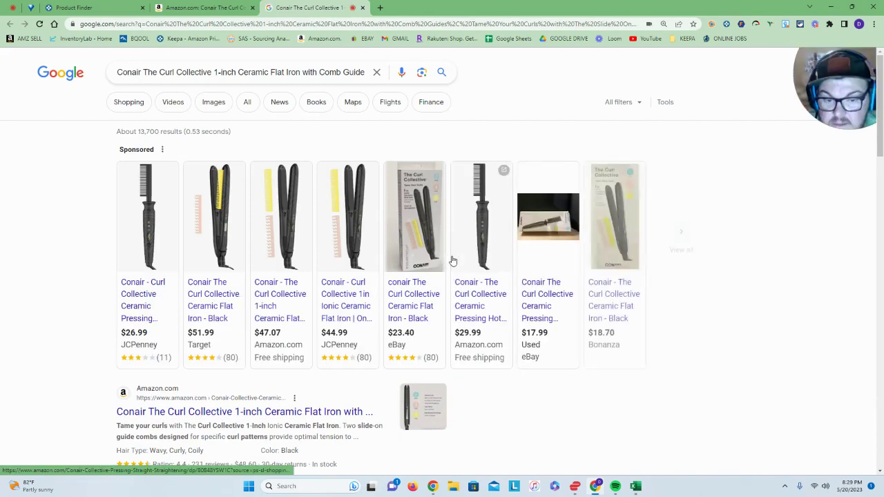
click(684, 239)
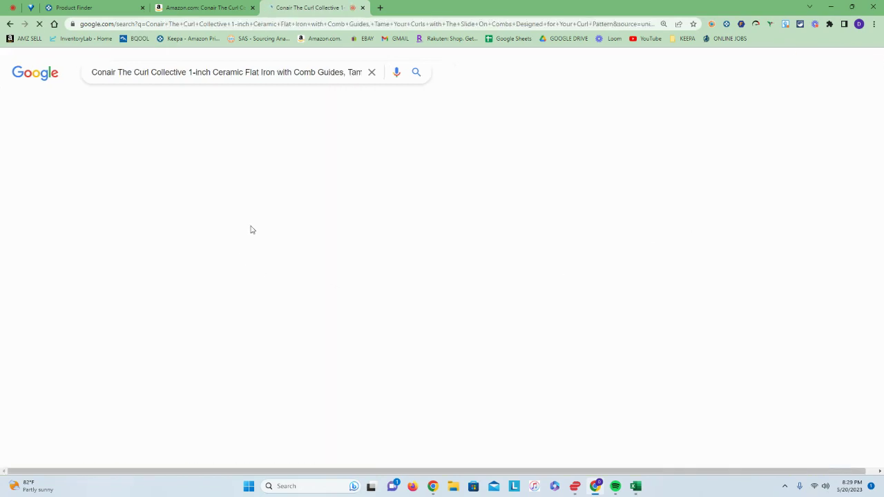
scroll(290, 295, down, 3)
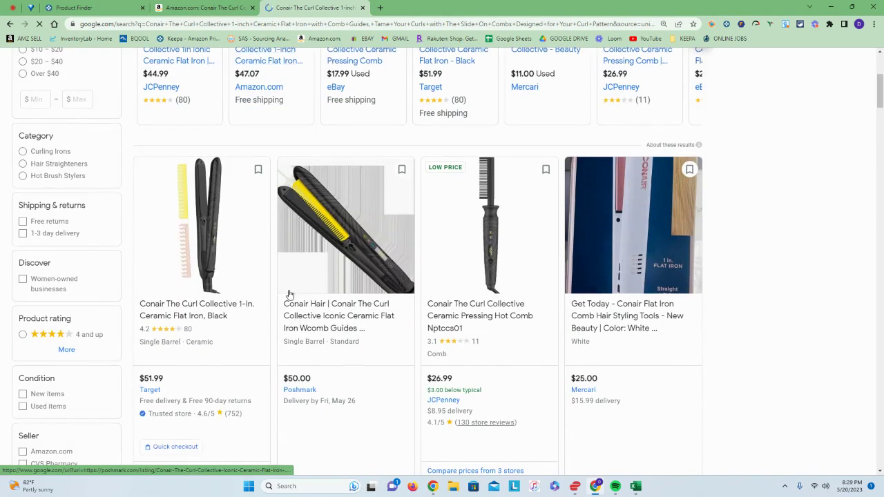
scroll(290, 295, down, 3)
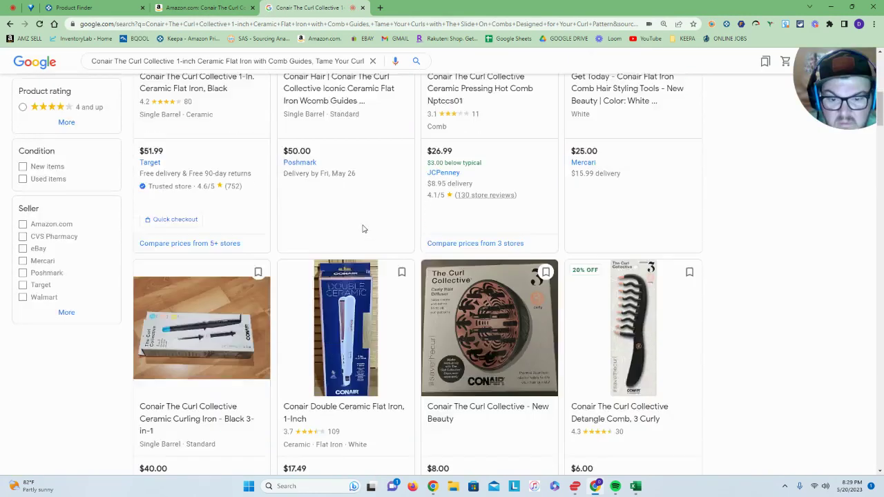
scroll(364, 229, down, 12)
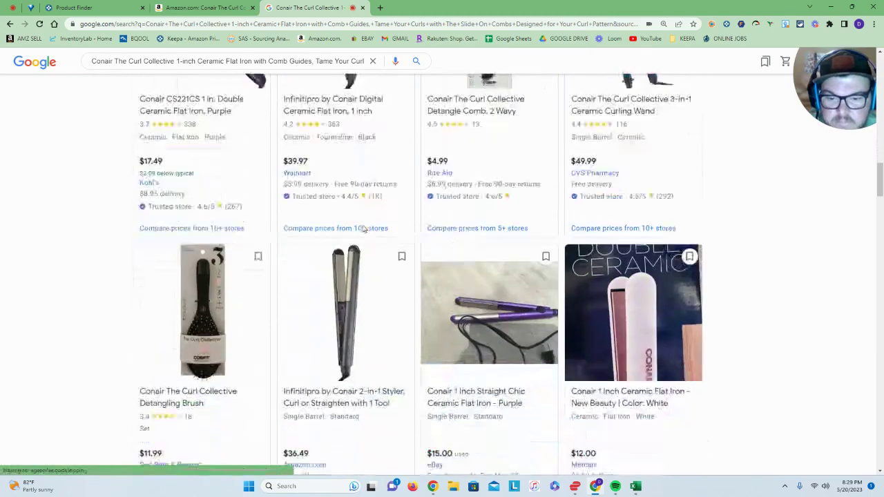
scroll(364, 229, down, 15)
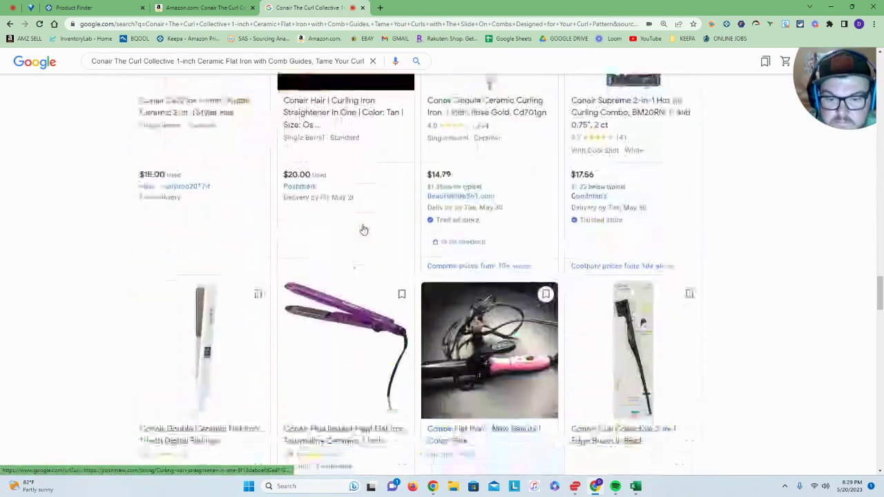
click(240, 6)
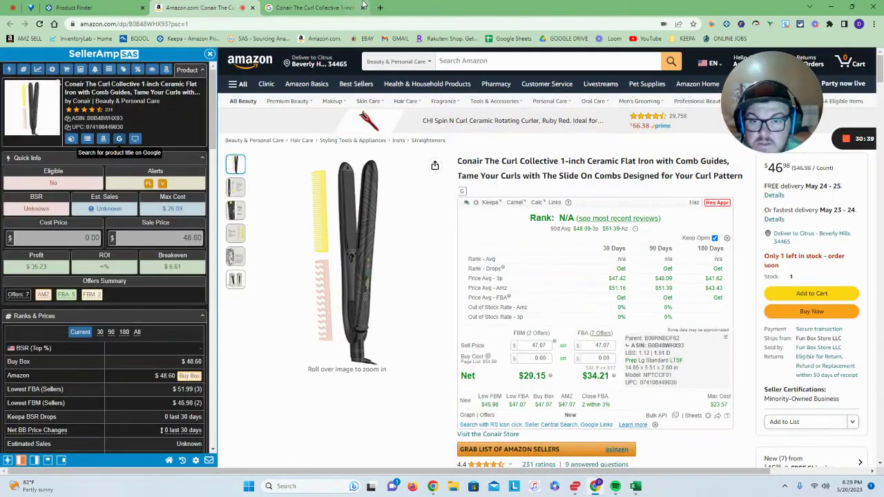
Close the flat iron's Google search and Amazon listing, and open the Adored botanibaitaru Gloss Lift Cream's Amazon listing from the Product Finder results
click(364, 5)
click(364, 7)
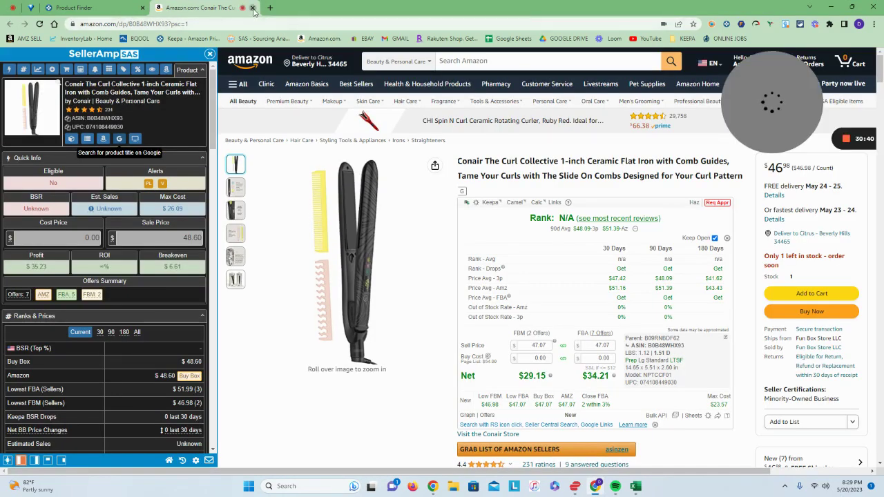
click(252, 8)
mouse_move(46, 302)
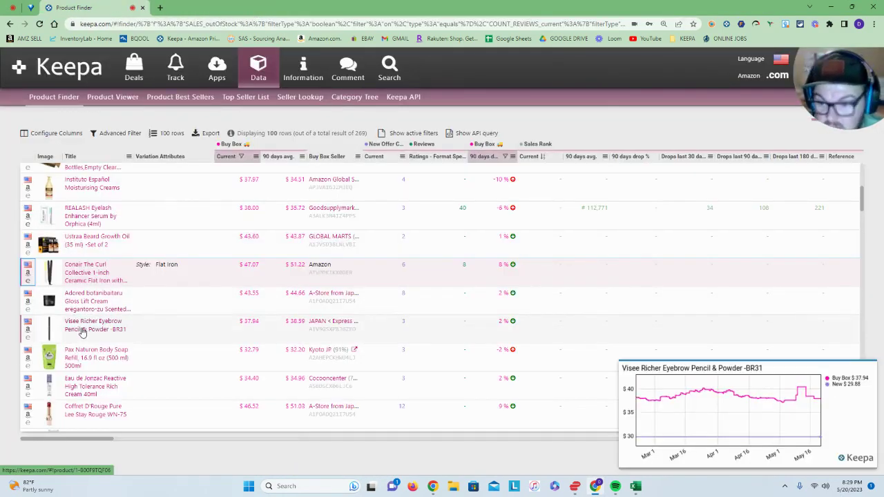
mouse_move(93, 358)
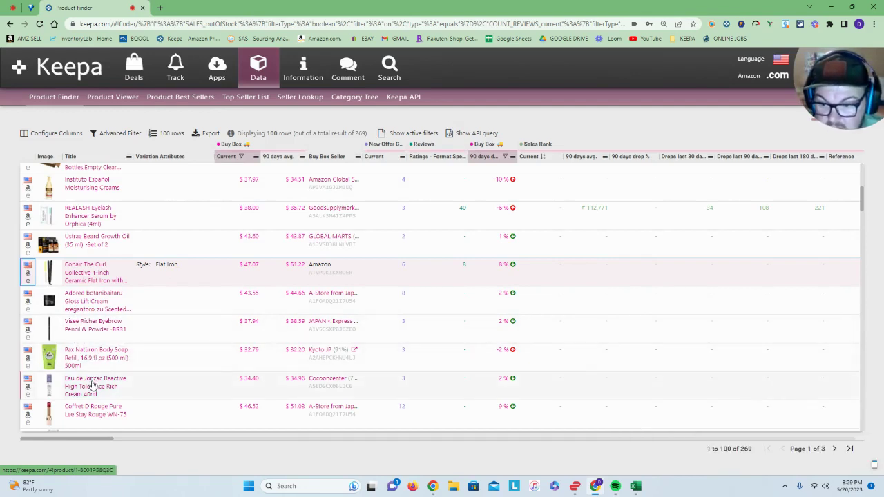
mouse_move(81, 310)
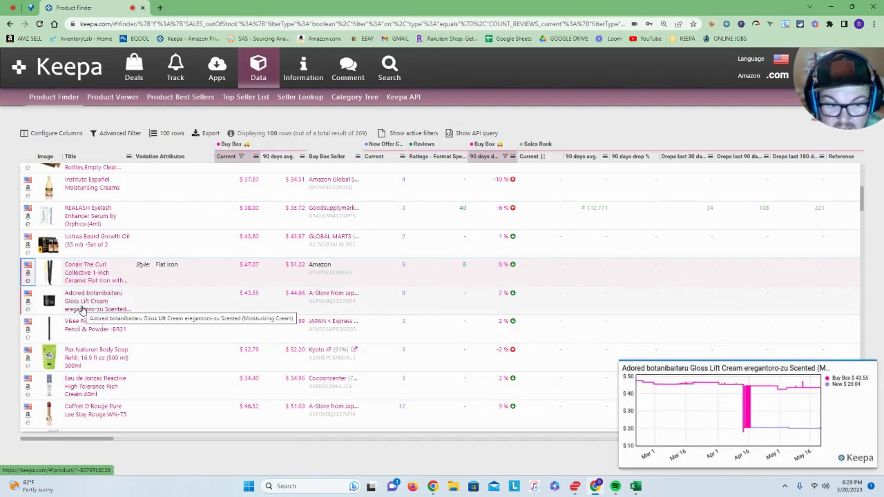
click(27, 302)
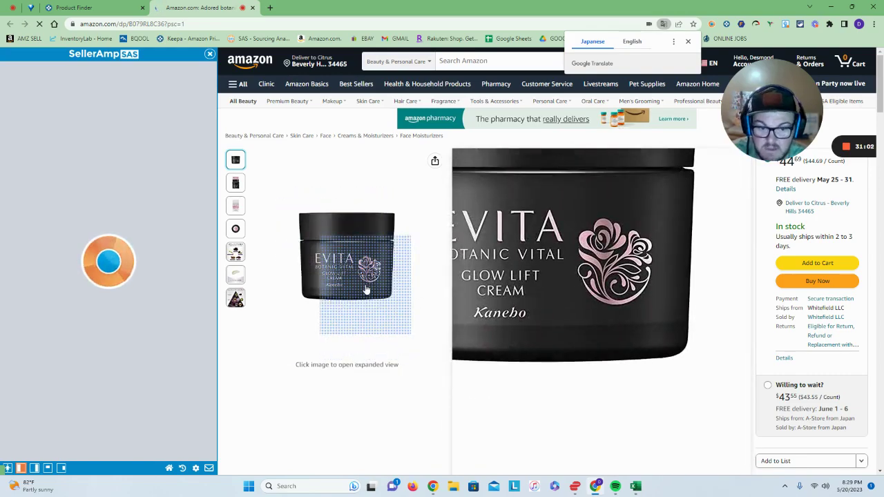
Examine the cream's price history and review count over the past year, and return to the product's main details
scroll(374, 308, down, 2)
scroll(349, 165, down, 8)
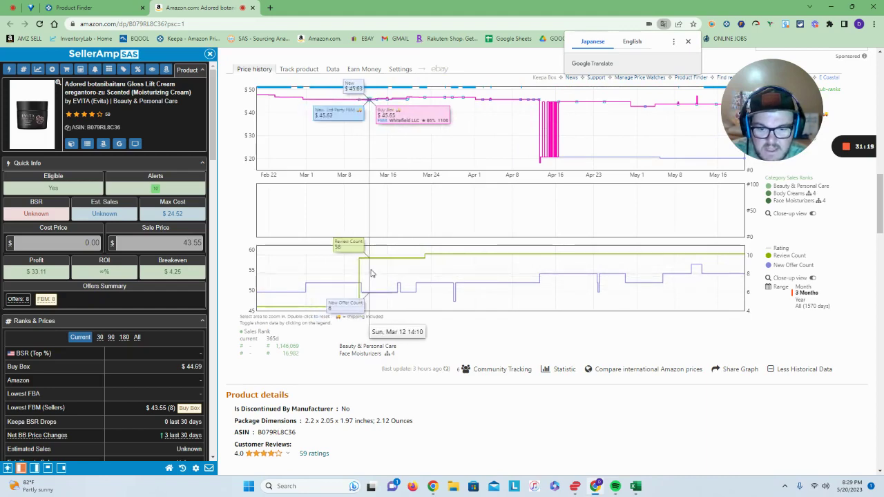
click(799, 302)
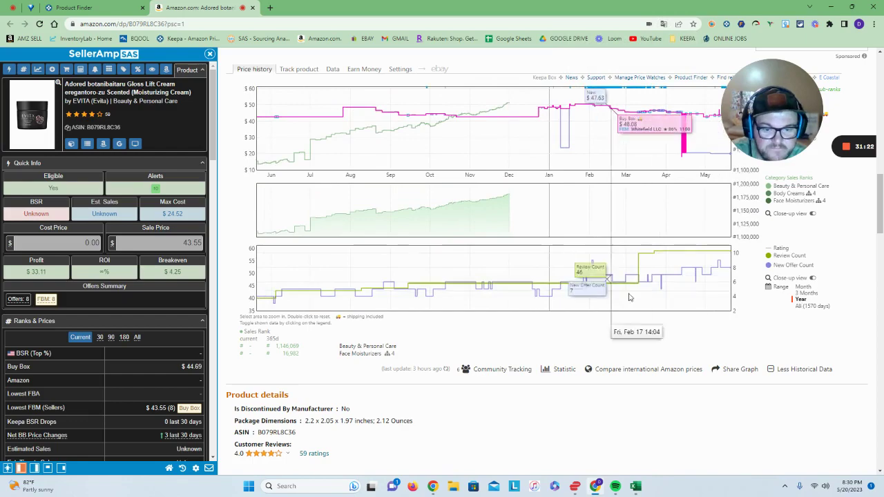
scroll(642, 287, up, 2)
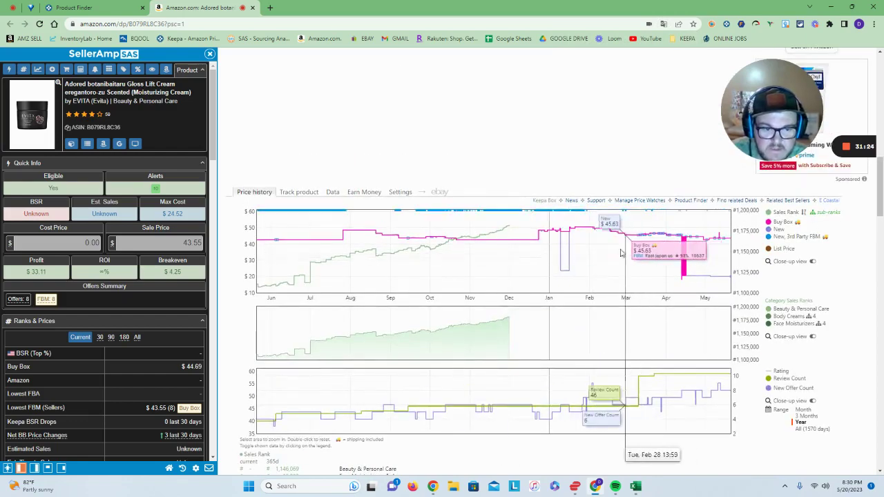
scroll(627, 256, up, 4)
scroll(627, 255, up, 5)
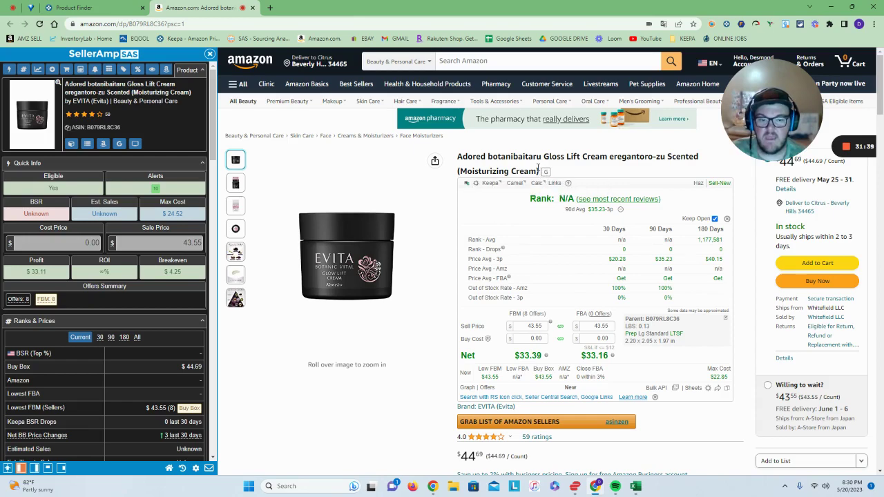
Return to the cream's price history and view the list of installed browser extensions
scroll(537, 170, down, 10)
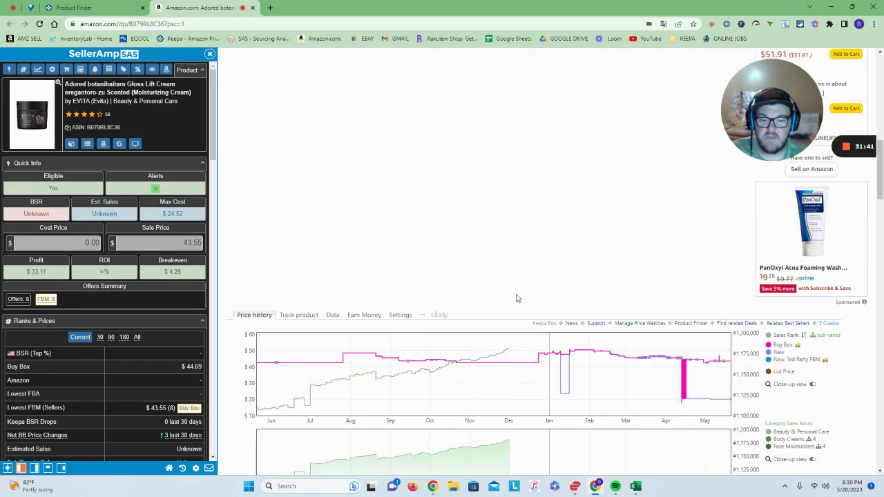
scroll(517, 299, down, 4)
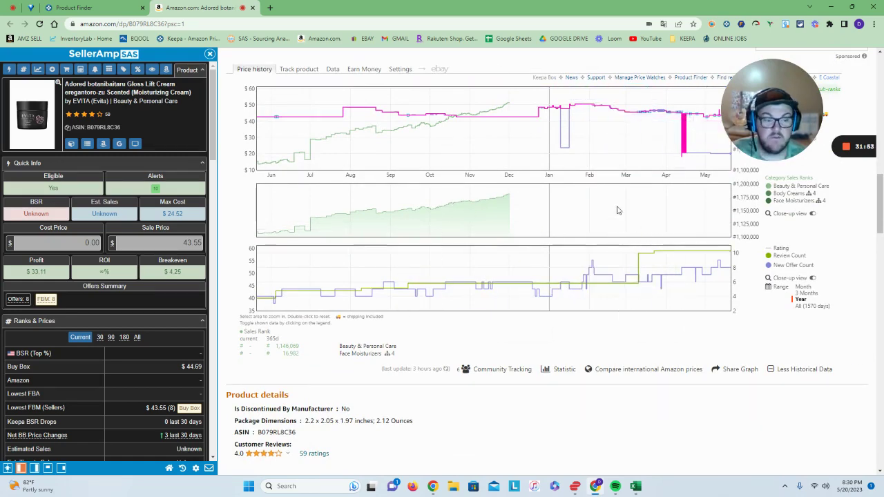
click(829, 26)
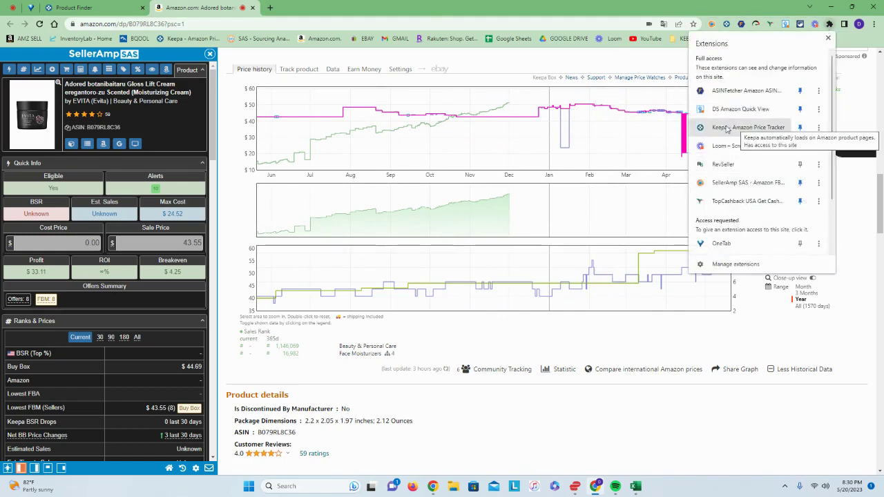
click(595, 340)
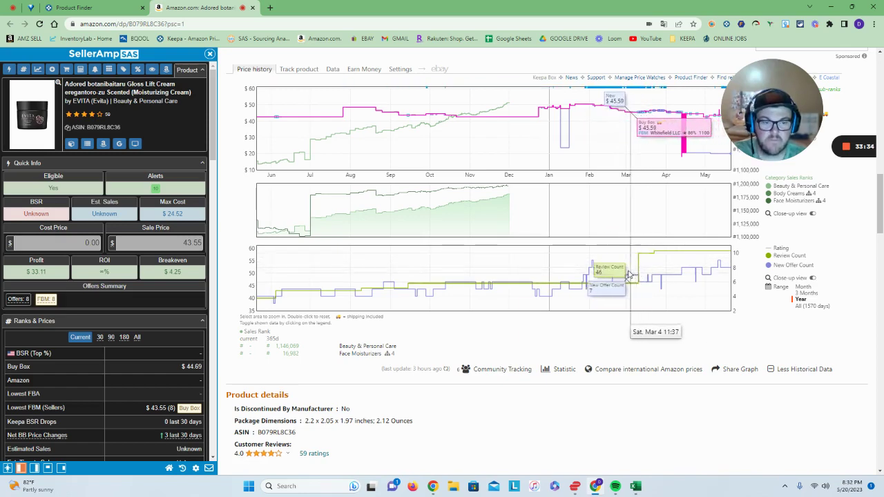
Review the cream's rating and profit details, and compare its review count with the new offer count in the price history
scroll(629, 275, up, 12)
scroll(556, 261, down, 2)
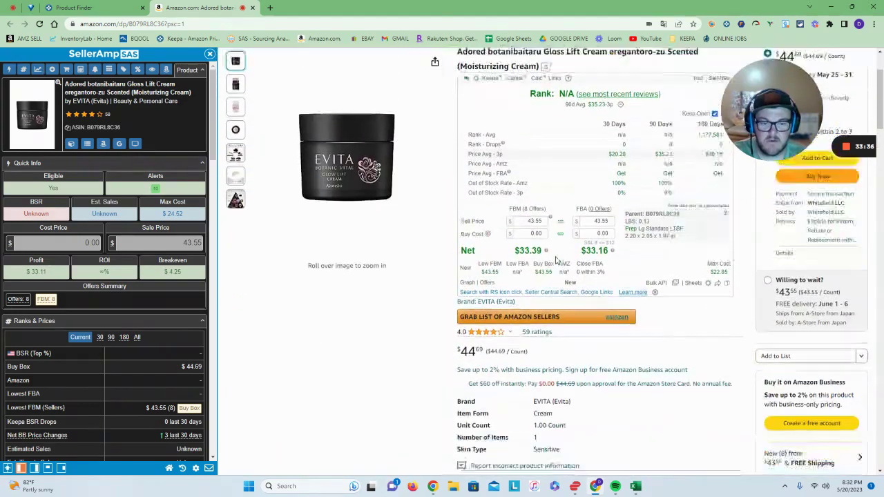
scroll(556, 260, down, 1)
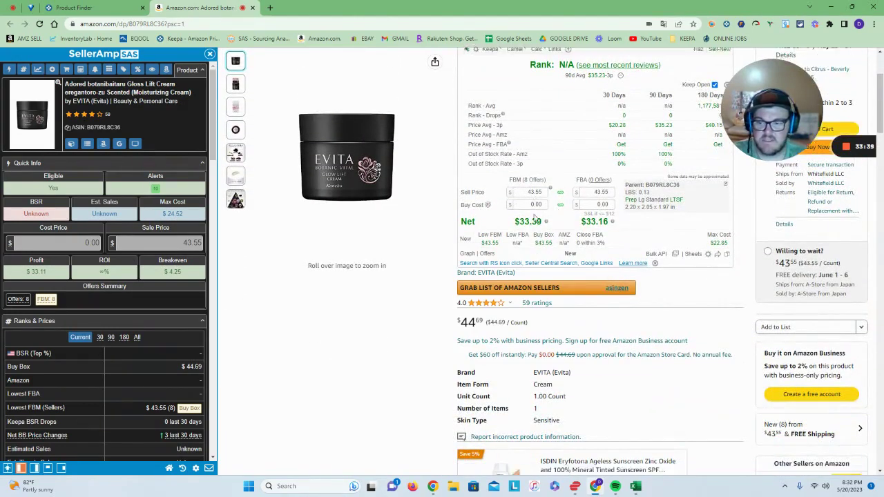
scroll(534, 219, down, 10)
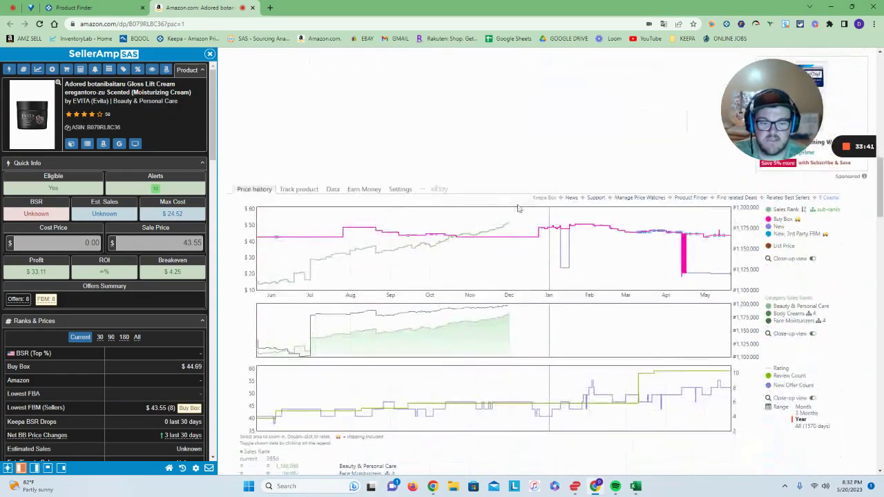
scroll(518, 208, down, 2)
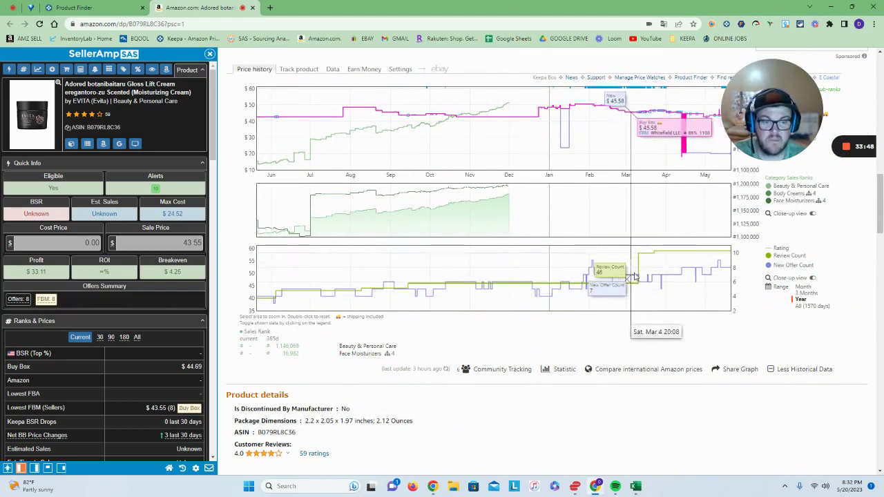
scroll(634, 276, up, 2)
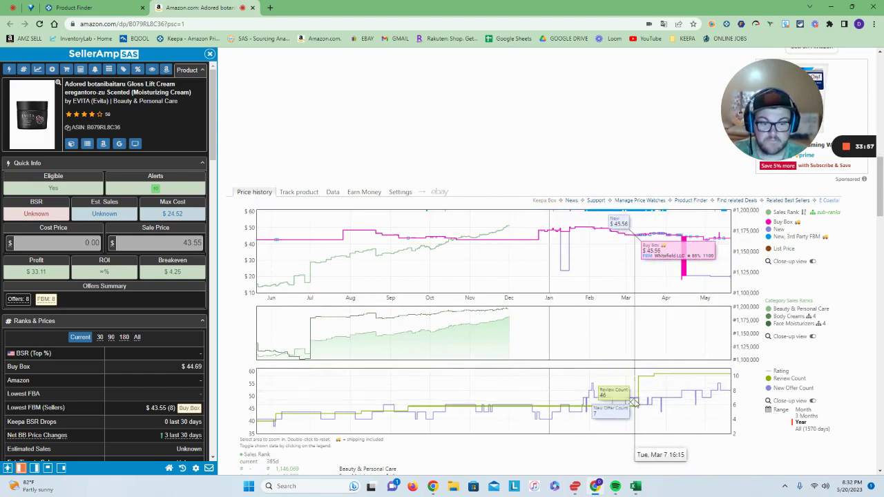
Search Google for the cream's product title and scan the web results for other sellers
scroll(634, 402, up, 8)
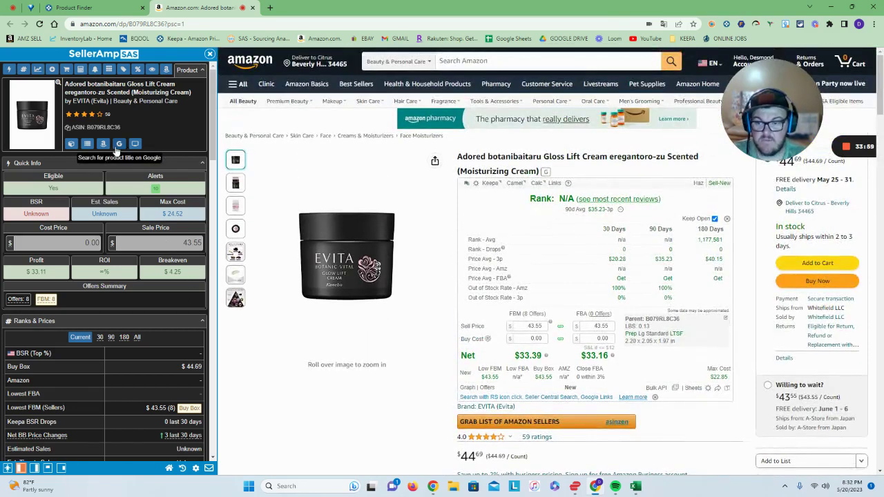
click(116, 147)
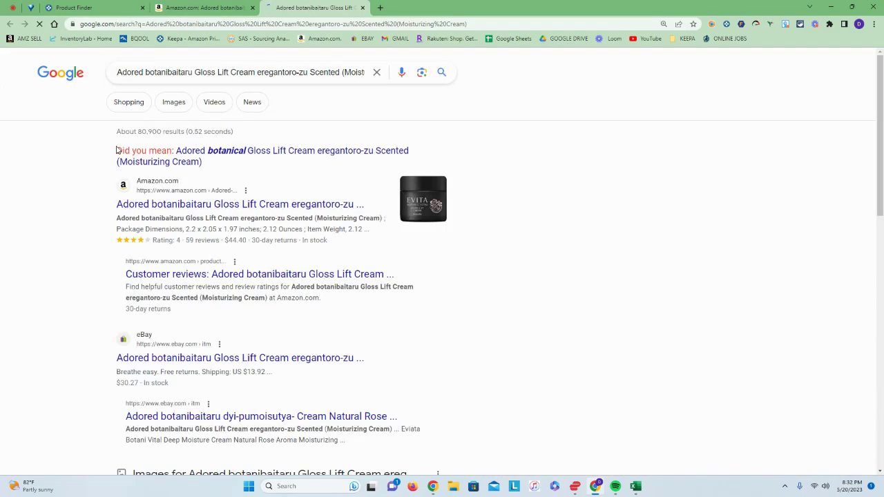
scroll(294, 147, down, 6)
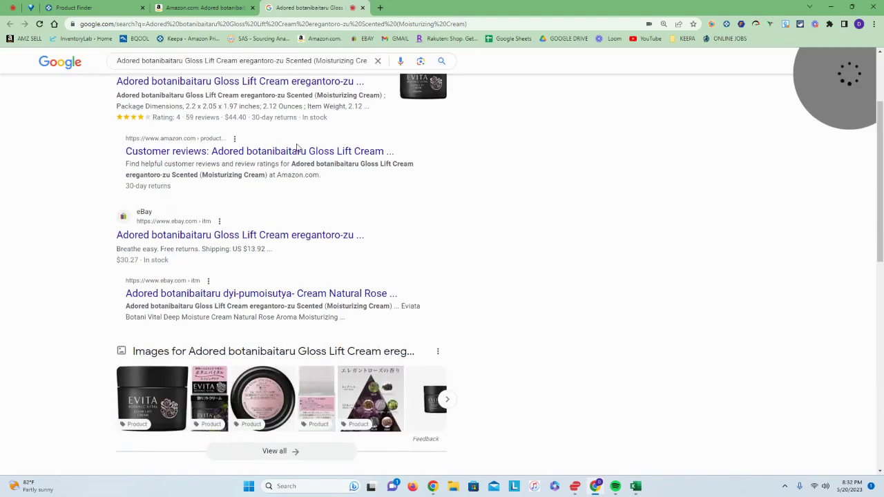
scroll(297, 148, down, 1)
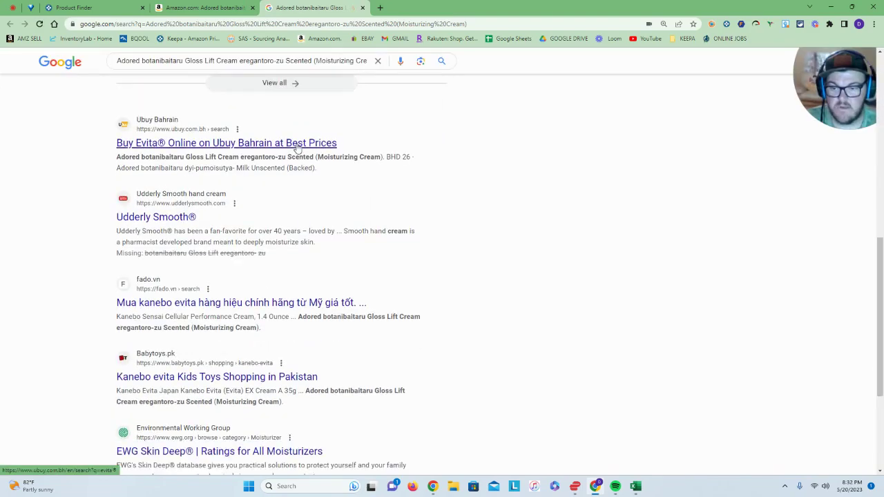
Open the Udderly Smooth result in a new tab, look through the store's best sellers, and close the site
right_click(181, 221)
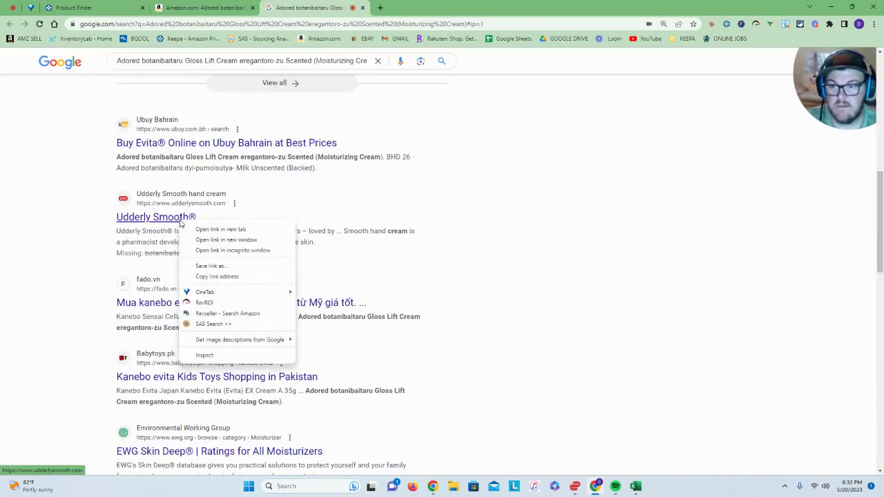
click(213, 230)
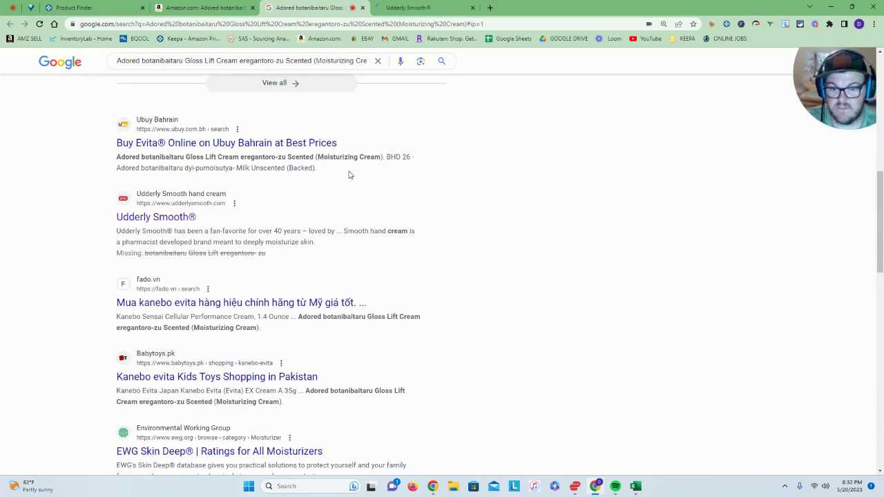
click(415, 8)
scroll(522, 306, down, 5)
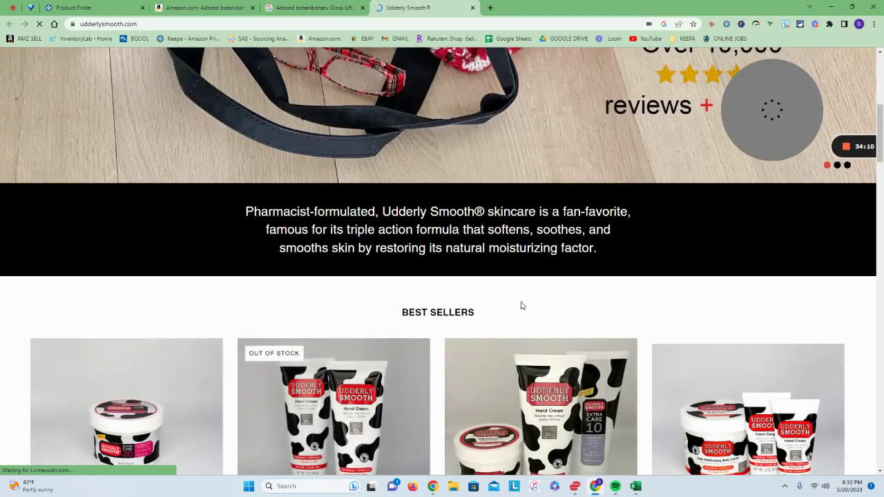
scroll(520, 297, down, 3)
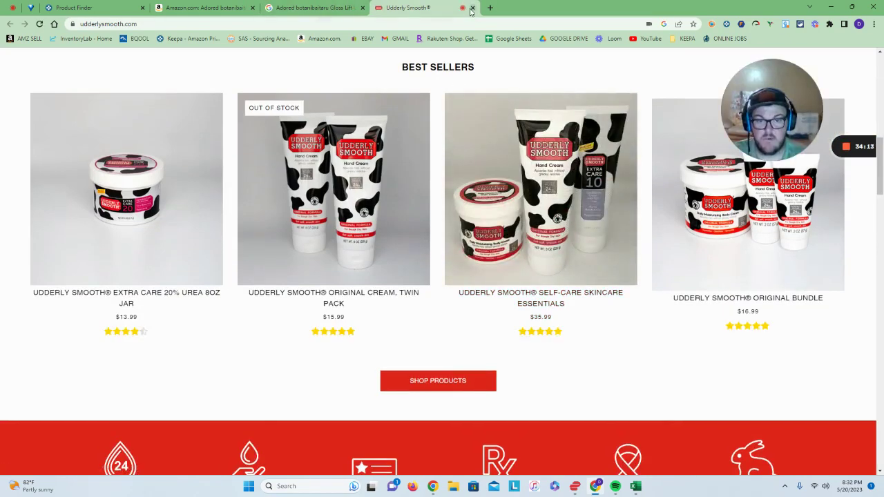
click(473, 7)
Browse the Google Shopping offers for the cream's title to look for a cheaper source
scroll(235, 165, up, 7)
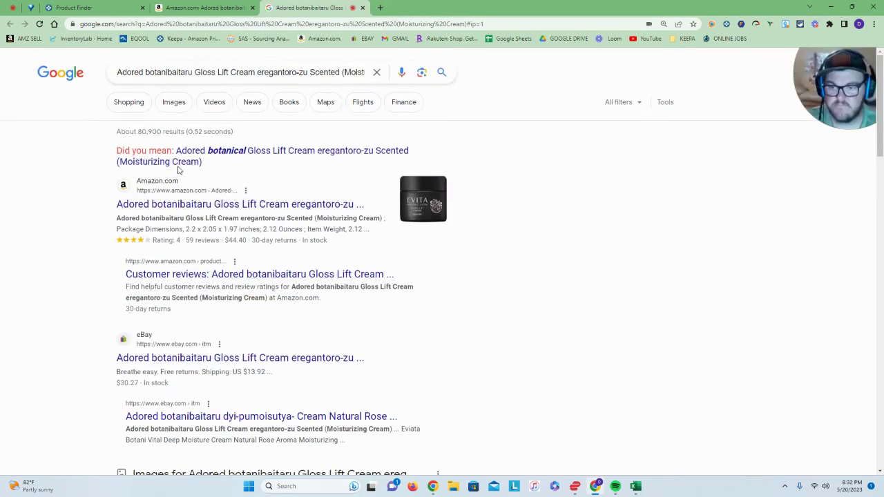
click(130, 103)
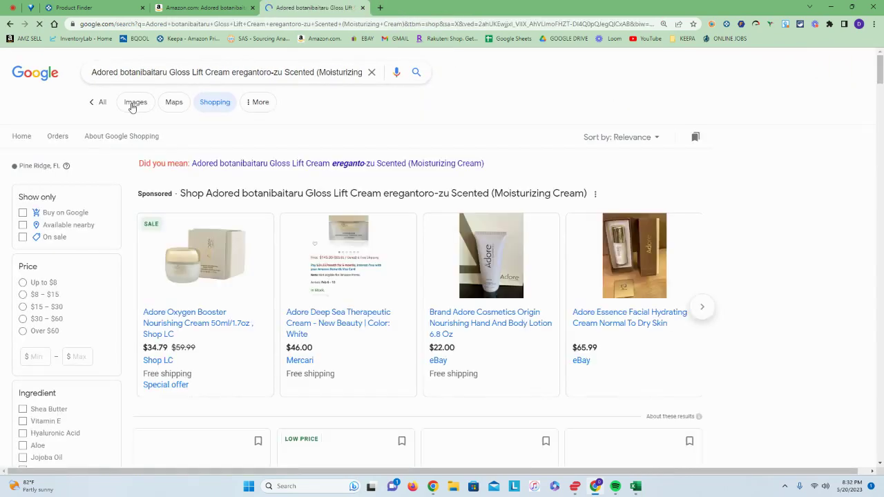
scroll(516, 231, down, 7)
scroll(562, 209, down, 12)
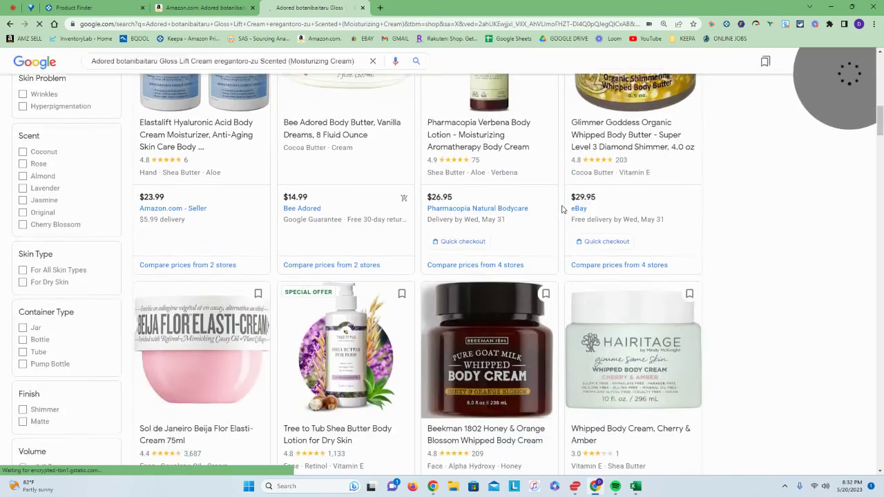
scroll(561, 207, up, 15)
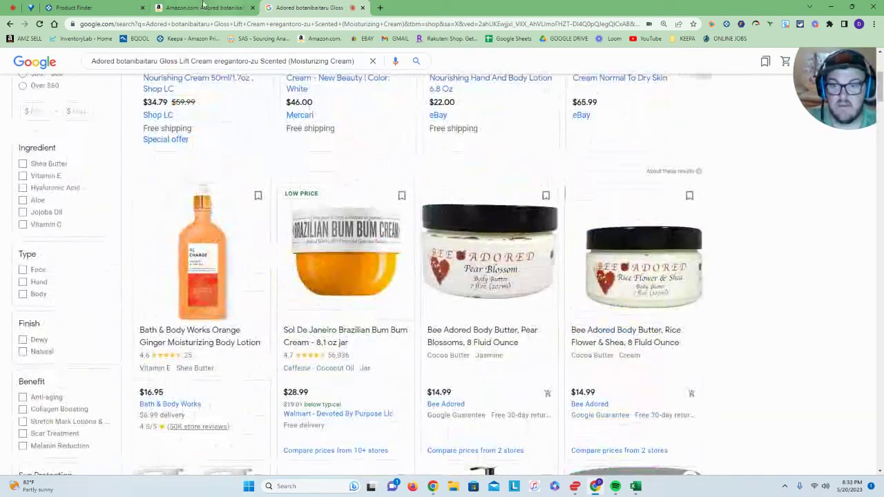
Run a Google image search on the cream's Amazon listing photo and open the $23.95 Kanebo Japan EVITA match in a new tab
click(204, 8)
right_click(342, 265)
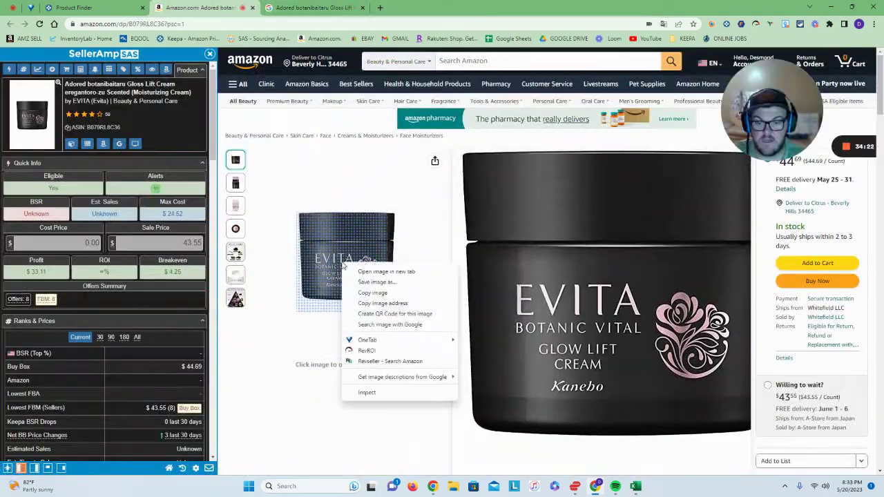
click(390, 325)
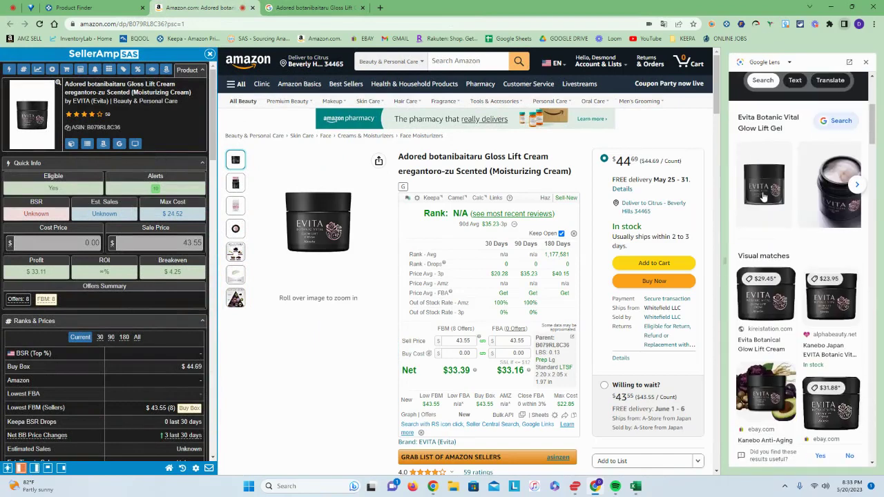
right_click(841, 296)
click(752, 108)
Look through the remaining Google Lens visual matches for other sellers of the EVITA cream and their prices
scroll(854, 284, down, 2)
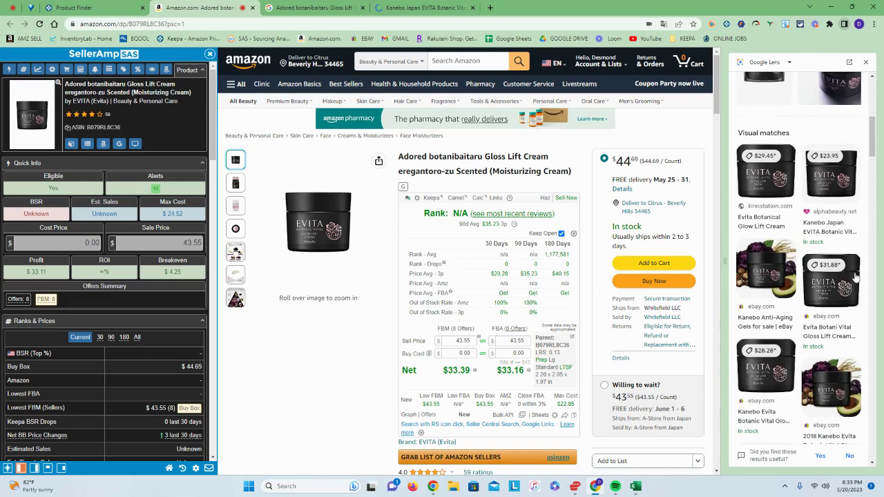
scroll(855, 277, down, 2)
scroll(856, 277, down, 2)
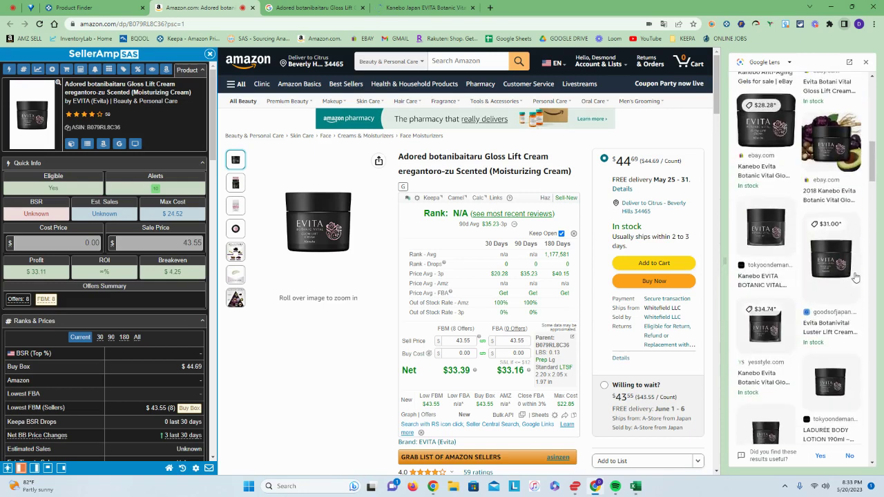
scroll(855, 277, down, 2)
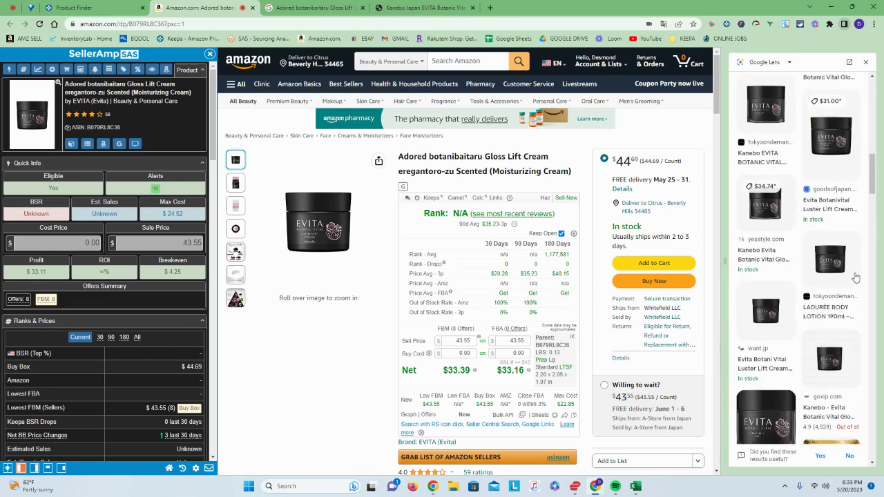
scroll(856, 277, down, 2)
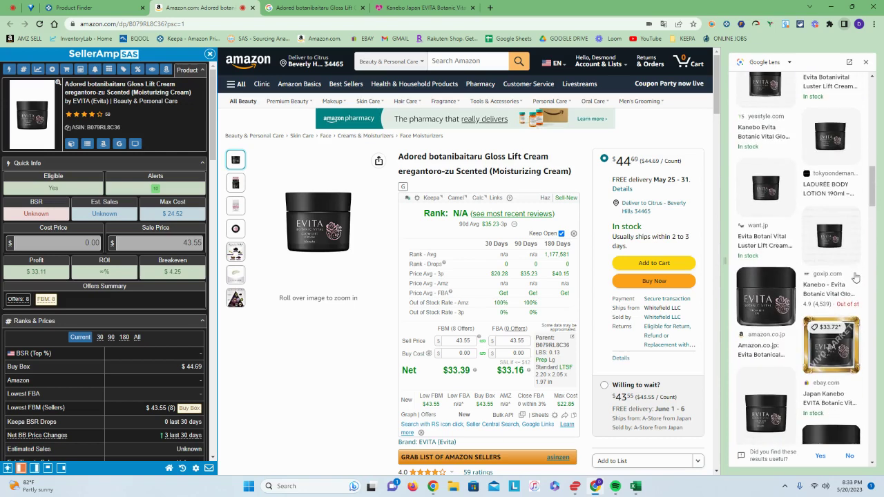
scroll(855, 277, down, 4)
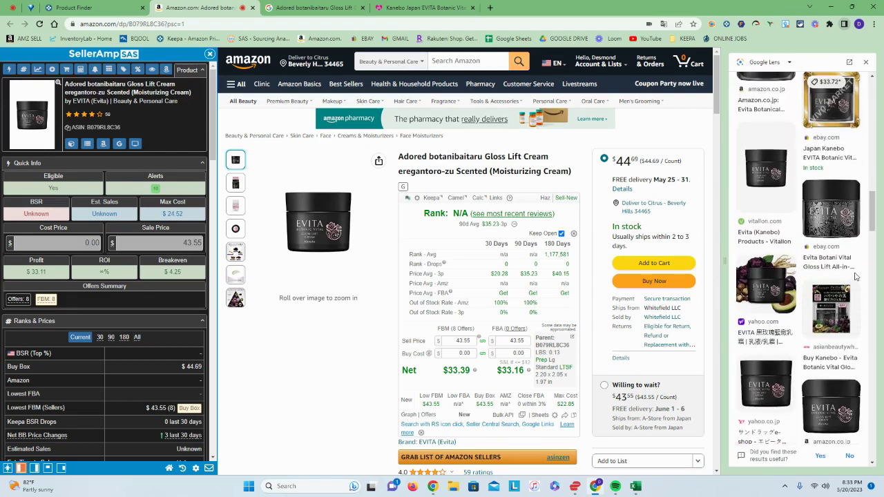
Compare the Amazon listing's product photos and item details with the Kanebo Japan EVITA cream page on Alpha Beauty
click(435, 8)
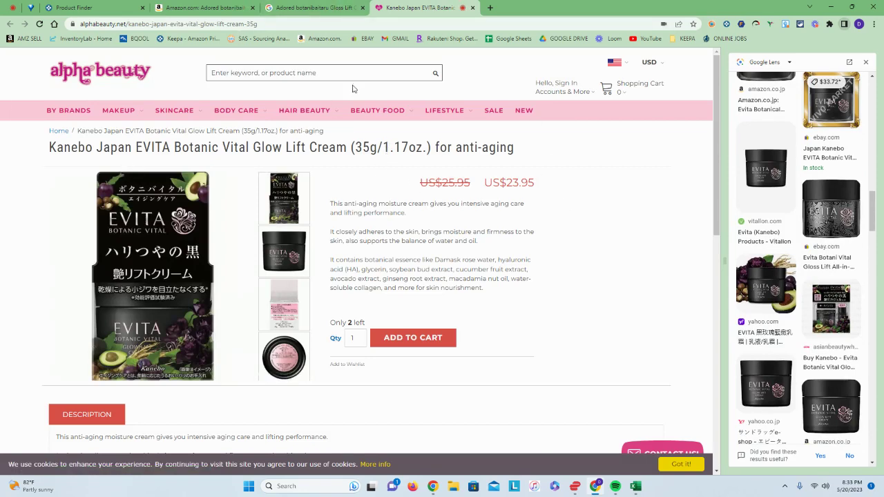
click(197, 7)
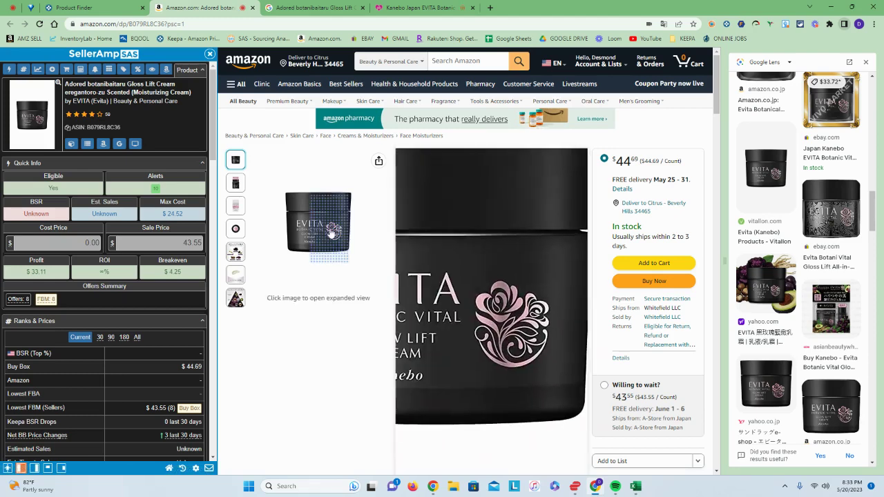
mouse_move(237, 190)
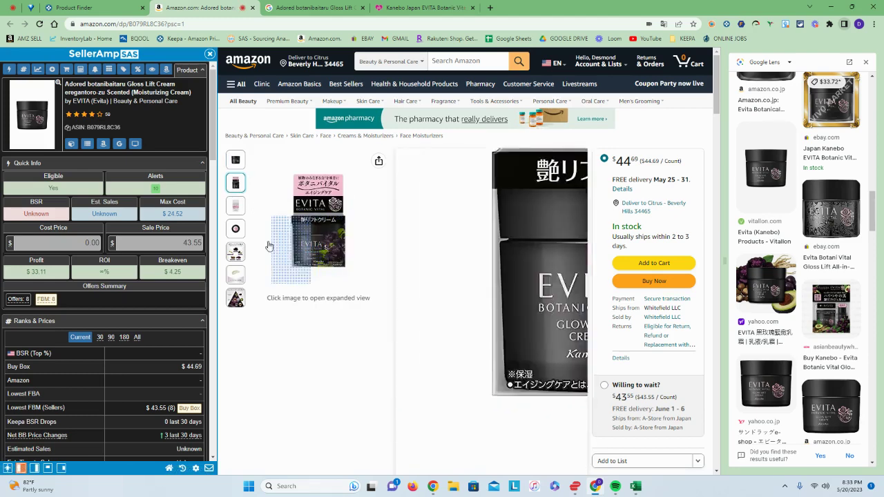
mouse_move(238, 230)
scroll(325, 232, down, 5)
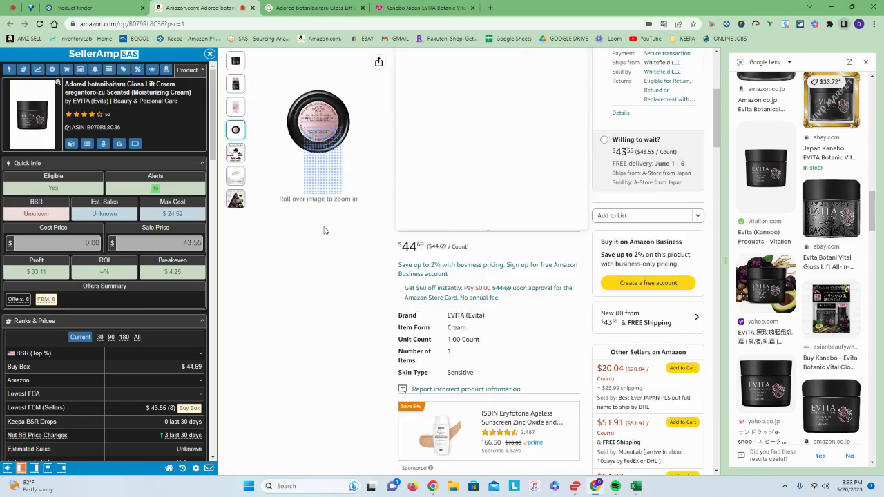
scroll(449, 230, down, 2)
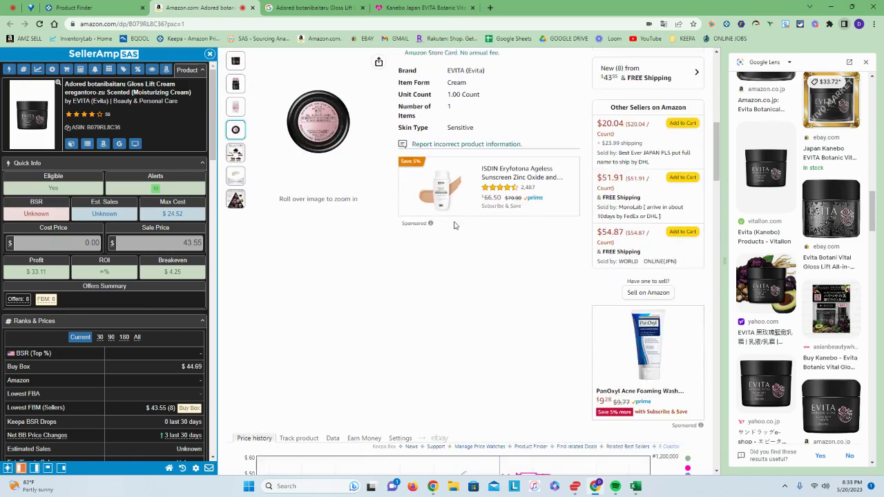
scroll(463, 214, up, 2)
scroll(483, 249, down, 5)
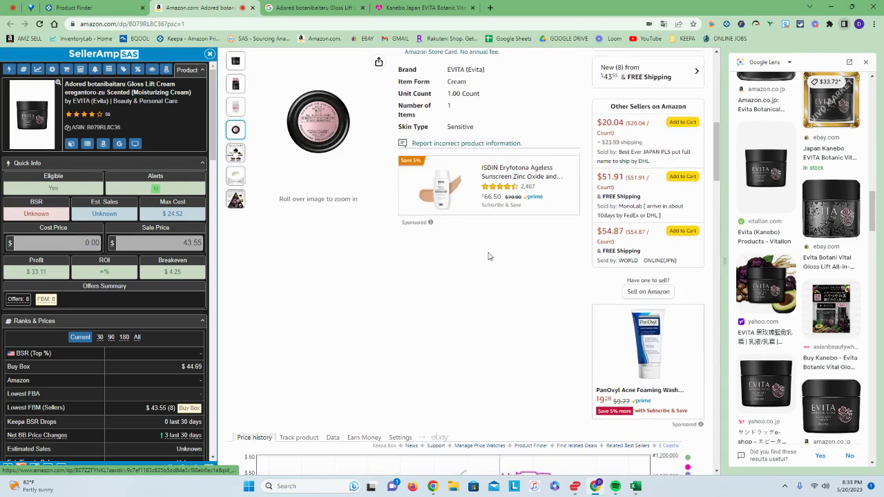
scroll(302, 276, up, 10)
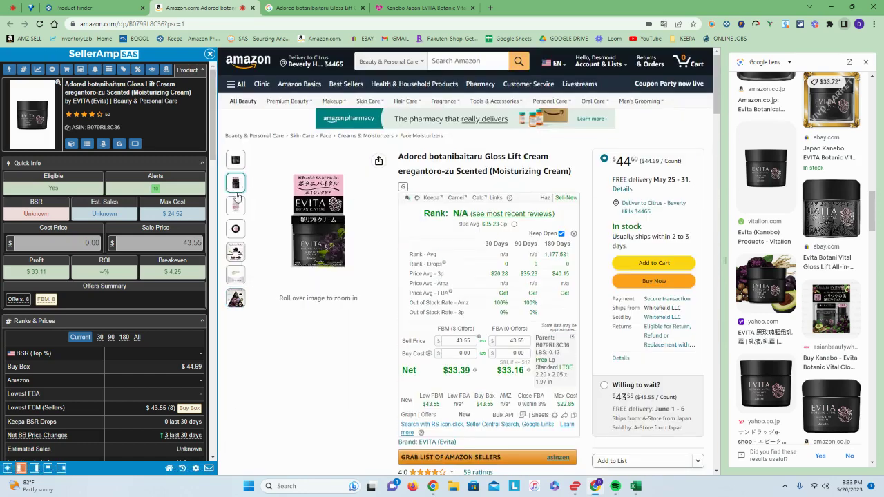
click(415, 6)
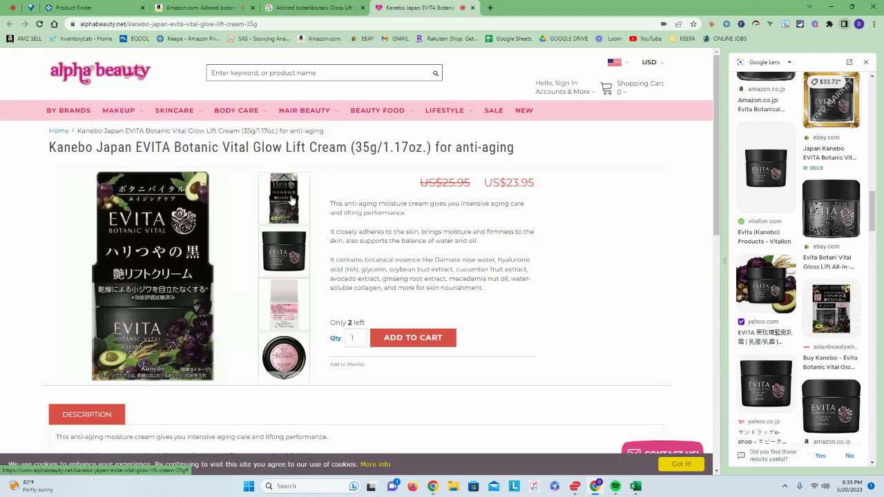
Close the Google Shopping results, keeping the Amazon listing and the Alpha Beauty page open
click(352, 4)
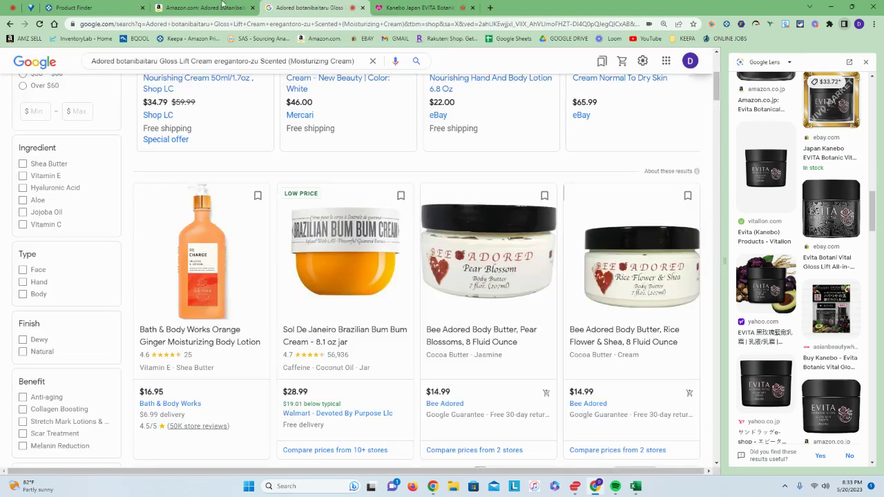
click(222, 6)
click(354, 10)
click(362, 8)
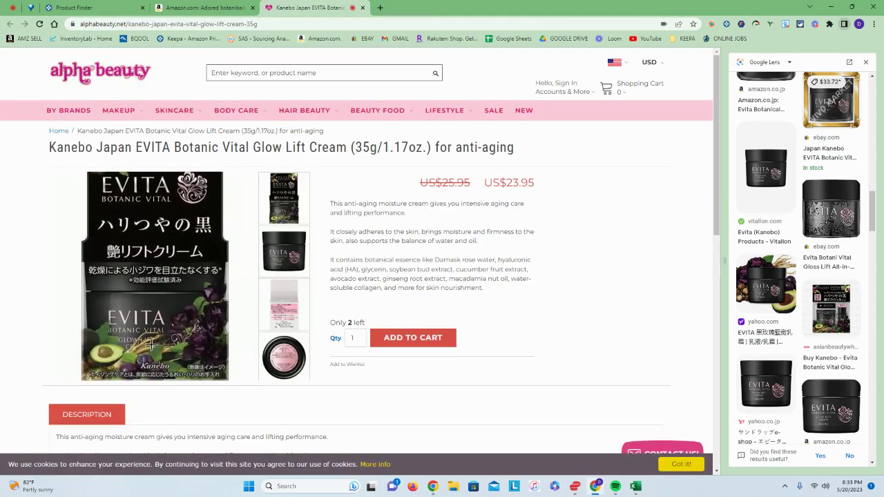
Check the Amazon photo of the round jar label against the size and price on the Alpha Beauty page
click(202, 7)
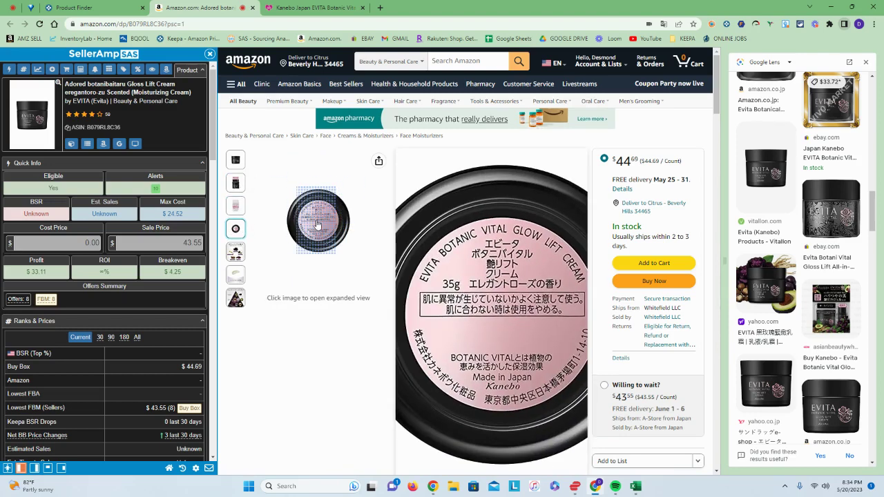
click(331, 7)
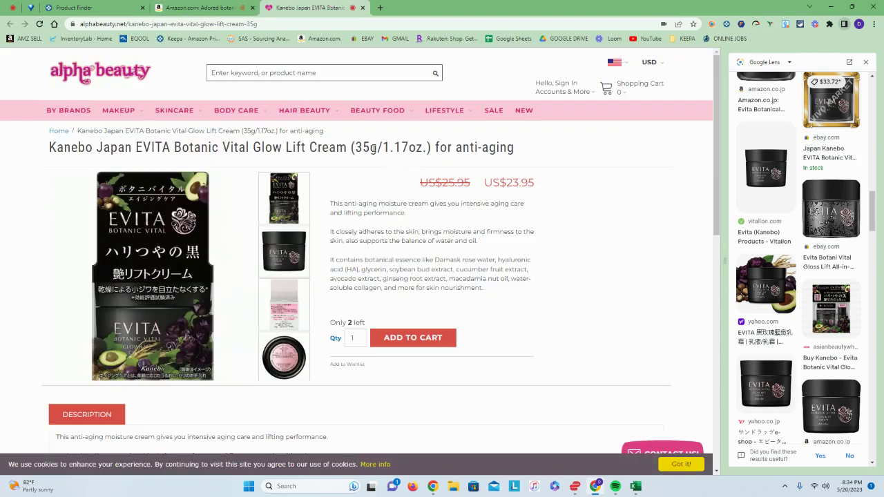
drag(365, 153, 356, 149)
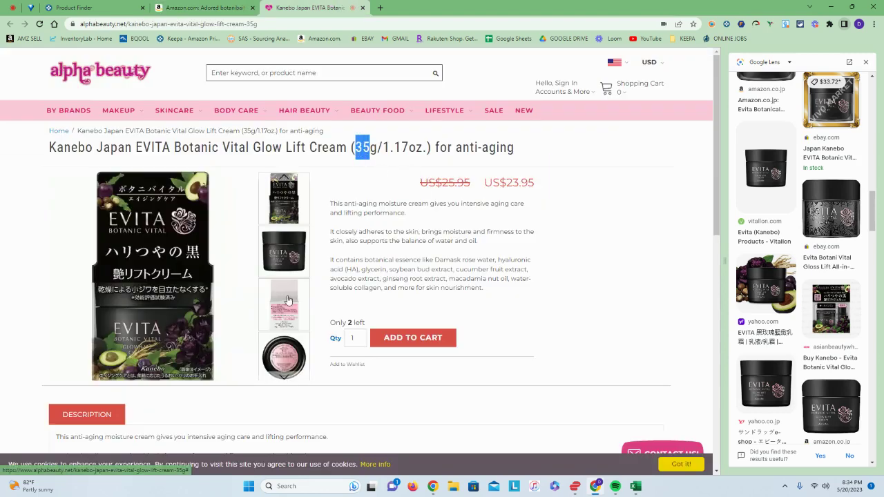
drag(499, 181, 550, 185)
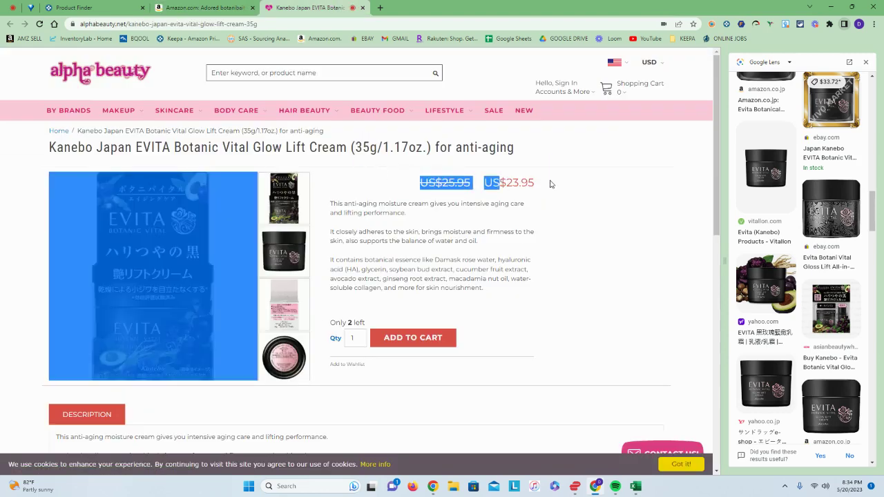
Set the cream's cost price to 23.95 in the SellerAmp profit calculator on the Amazon listing
click(200, 7)
click(74, 243)
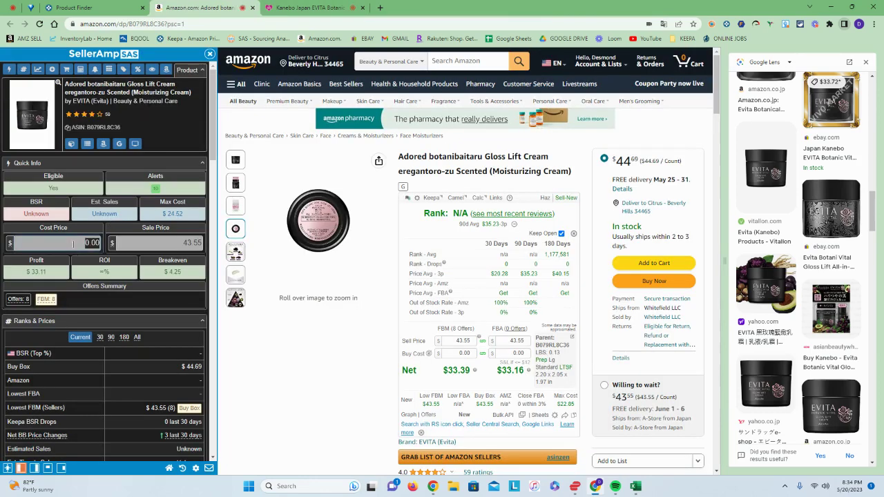
text(23.95)
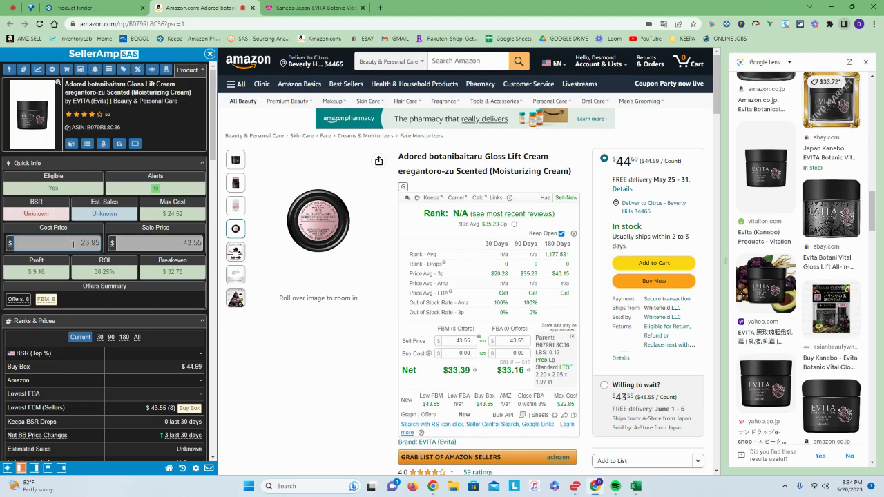
Close the Google Lens results and look through the Alpha Beauty product page down to its footer
click(316, 7)
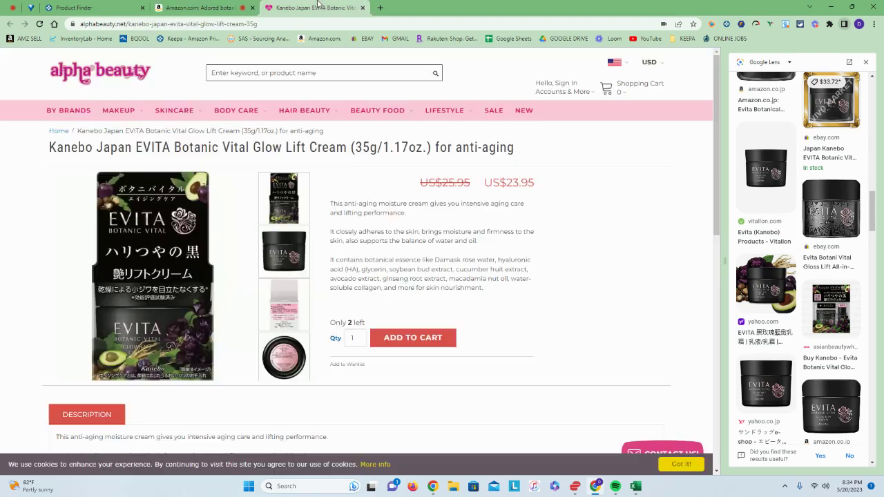
click(867, 64)
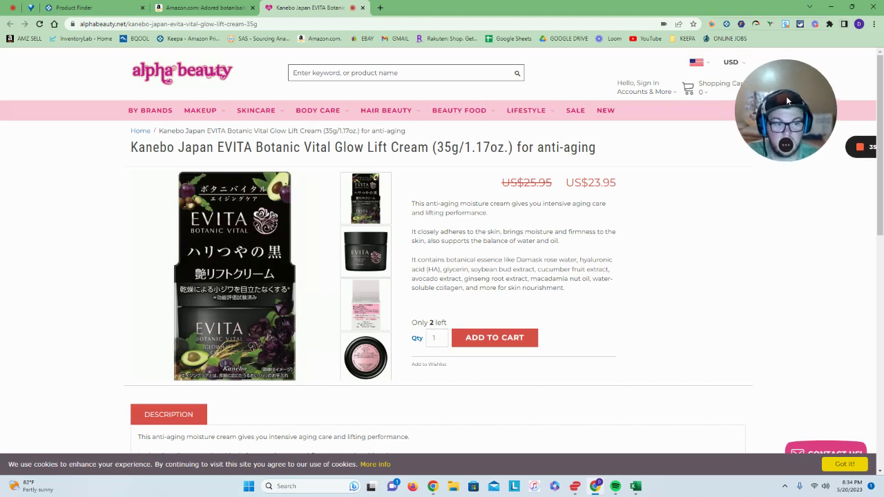
scroll(253, 228, down, 2)
scroll(252, 228, down, 5)
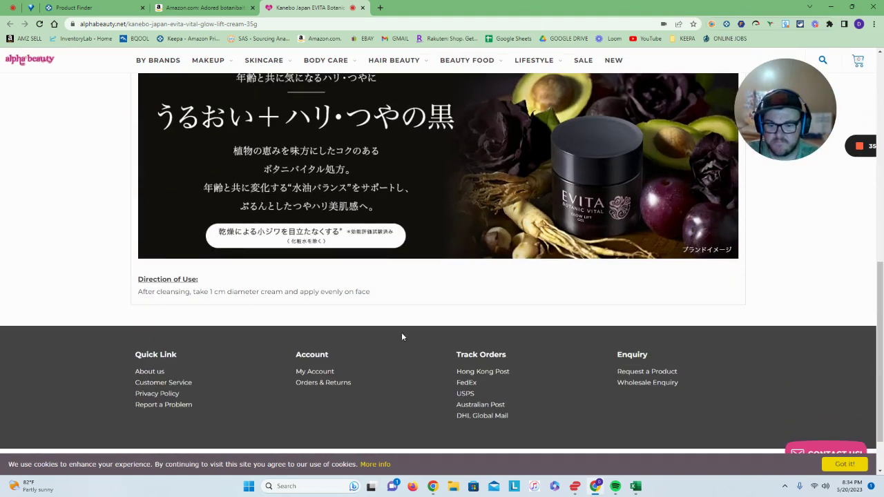
scroll(692, 338, down, 1)
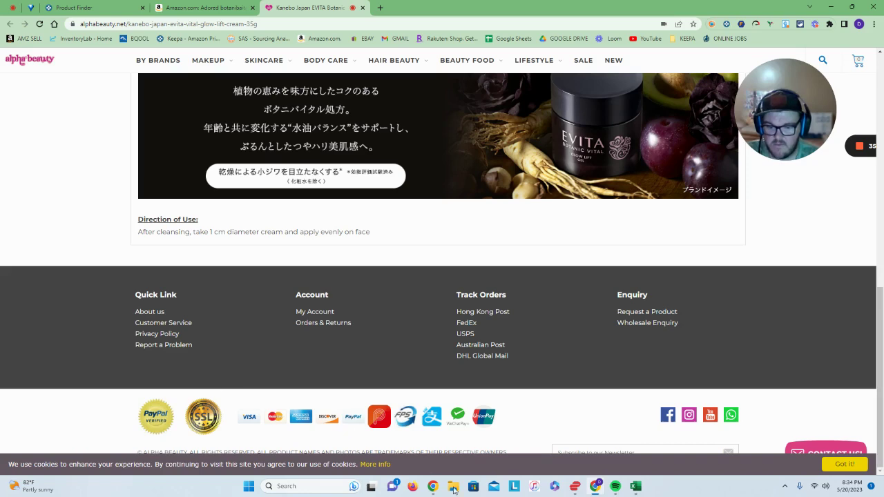
scroll(493, 410, up, 3)
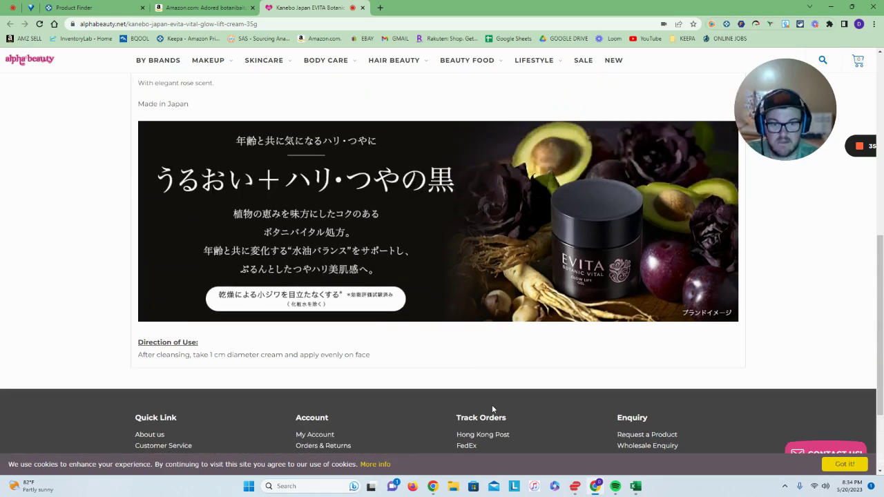
scroll(492, 409, up, 10)
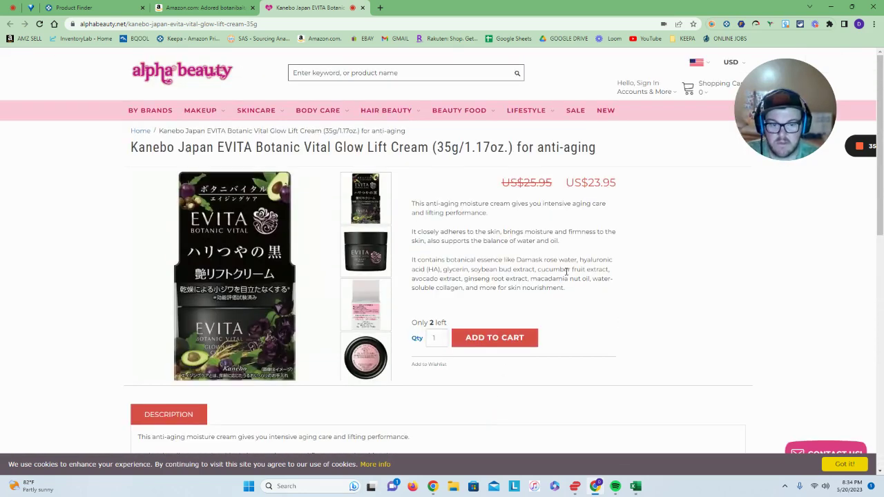
Check the ingredient description and the remaining stock of the cream on the Alpha Beauty page
drag(570, 291, 519, 260)
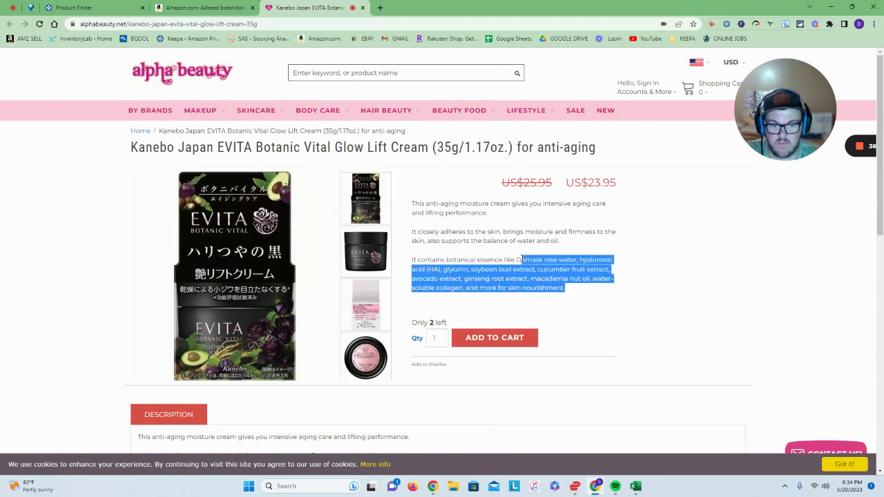
click(519, 260)
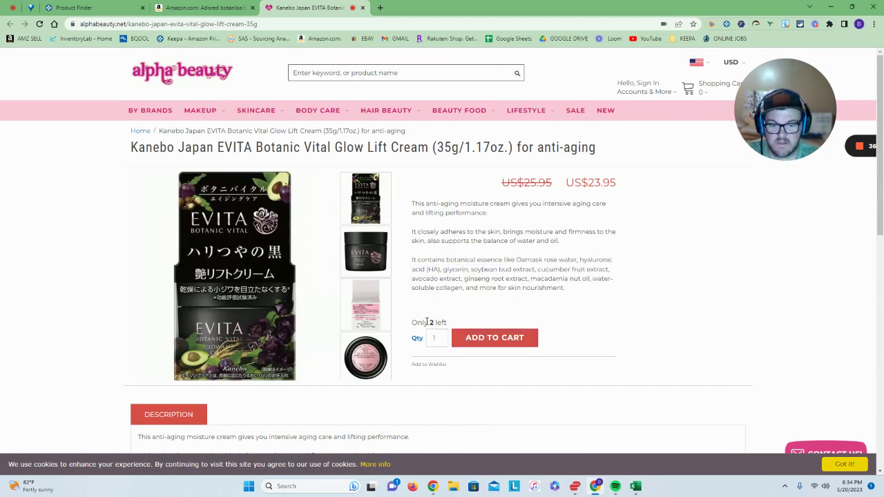
drag(423, 323, 448, 323)
click(456, 230)
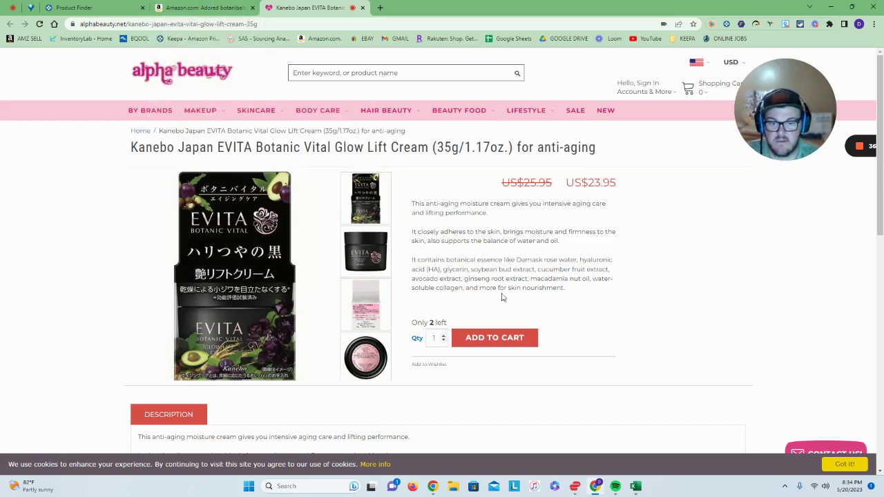
Review the Amazon listing's Keepa price history, then examine each seller's stock history in the Keepa offers data
click(197, 6)
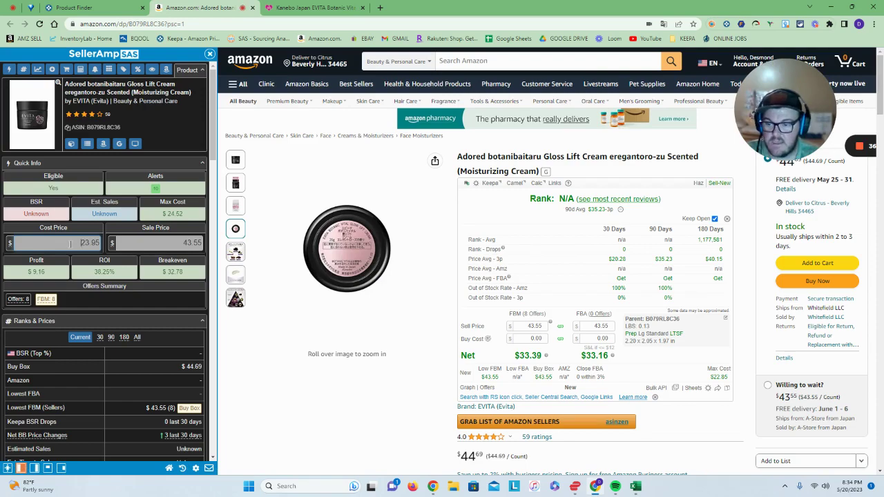
scroll(484, 242, down, 10)
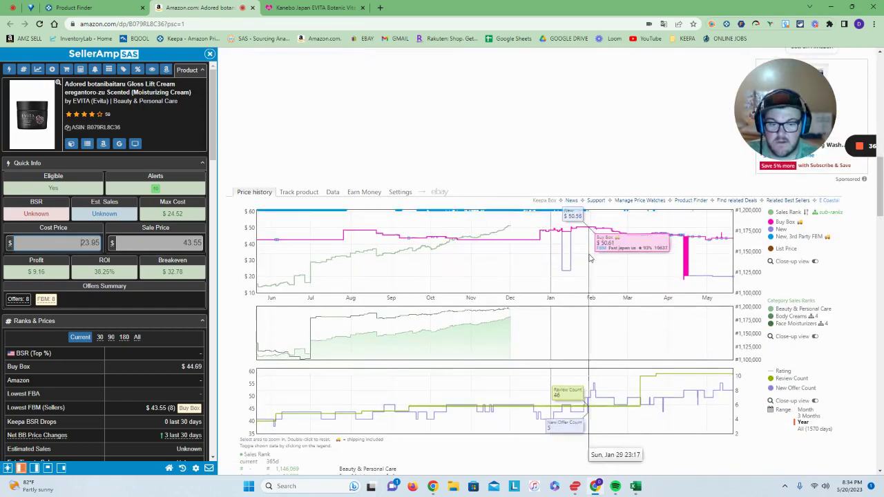
click(329, 196)
click(332, 209)
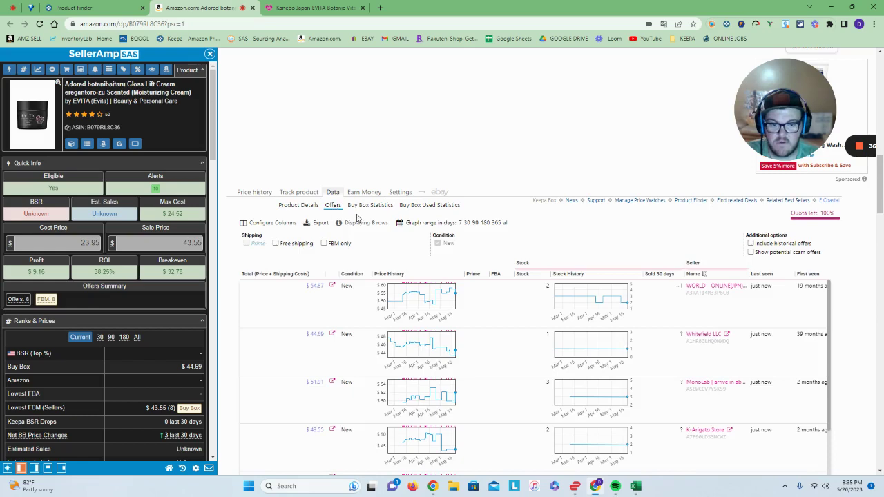
scroll(358, 221, down, 2)
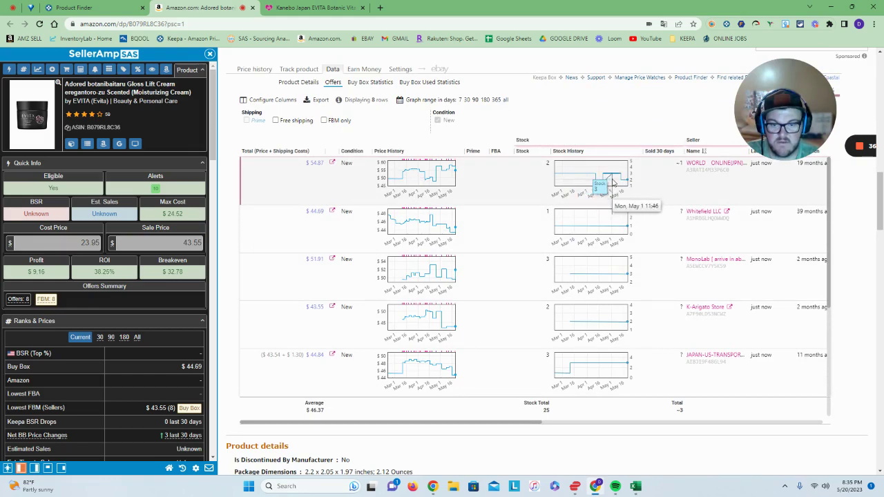
scroll(601, 317, down, 2)
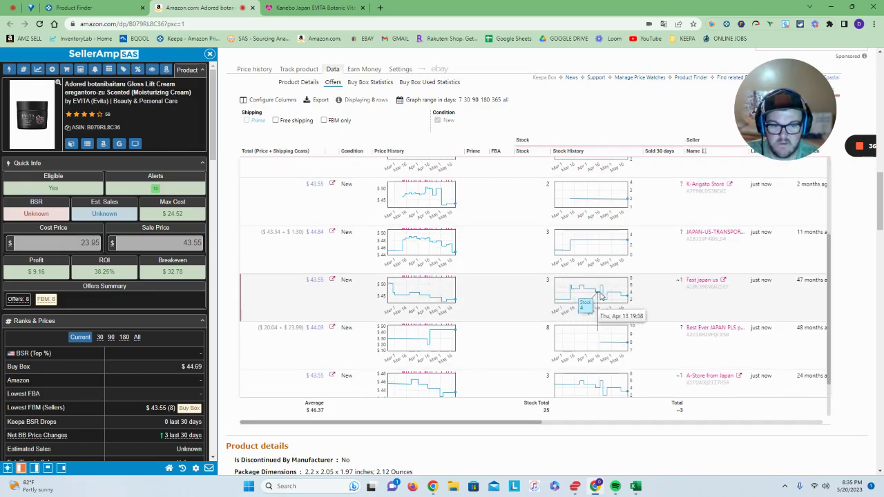
Check the remaining sellers' stock histories in the Keepa offers data and highlight the full product title of the cream's Amazon listing
scroll(611, 298, down, 1)
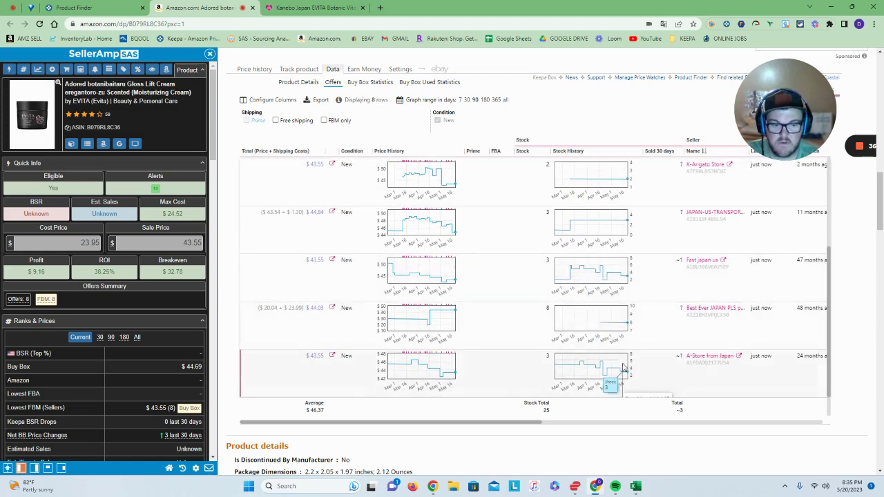
scroll(584, 365, down, 2)
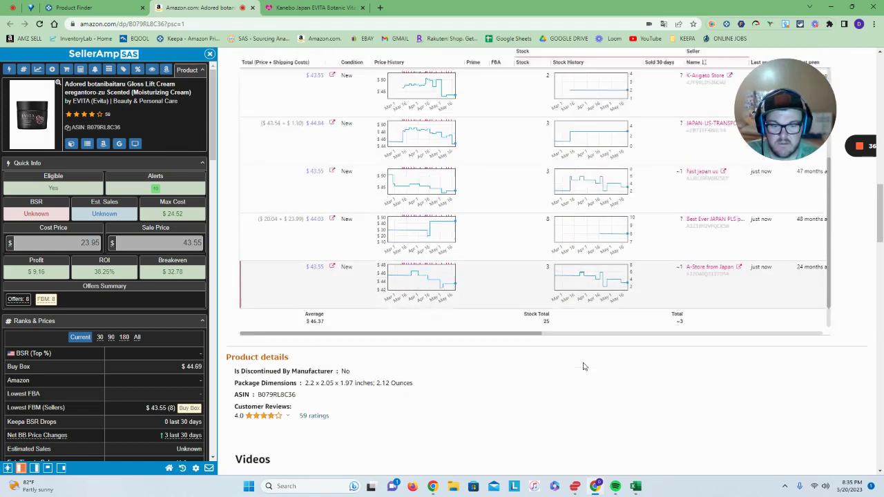
scroll(596, 310, up, 4)
scroll(597, 299, up, 10)
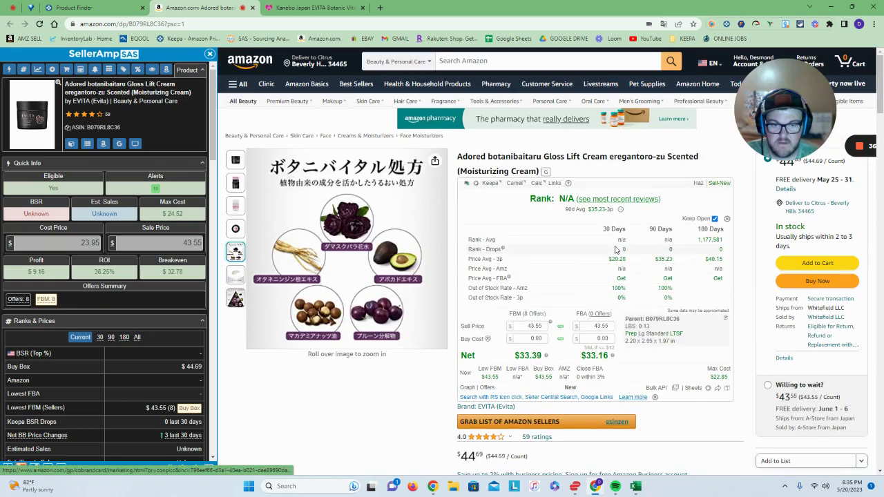
mouse_move(542, 171)
mouse_down()
mouse_move(454, 160)
mouse_move(538, 179)
mouse_up()
click(461, 155)
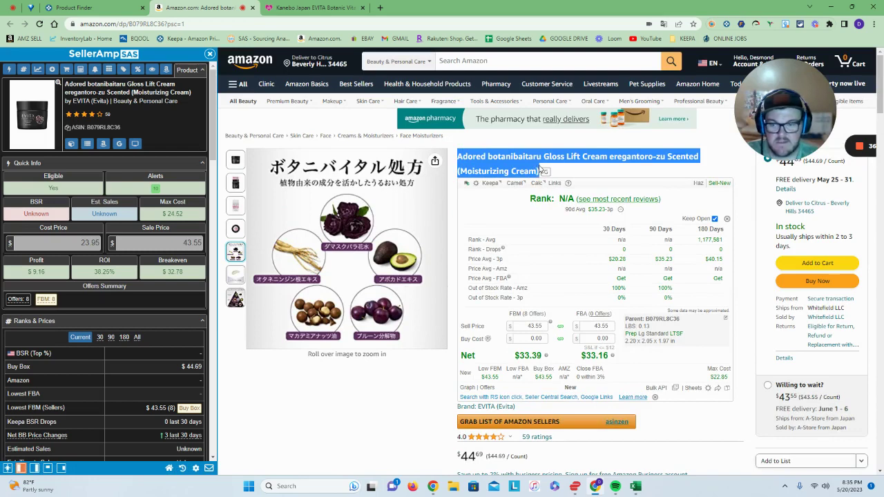
click(541, 170)
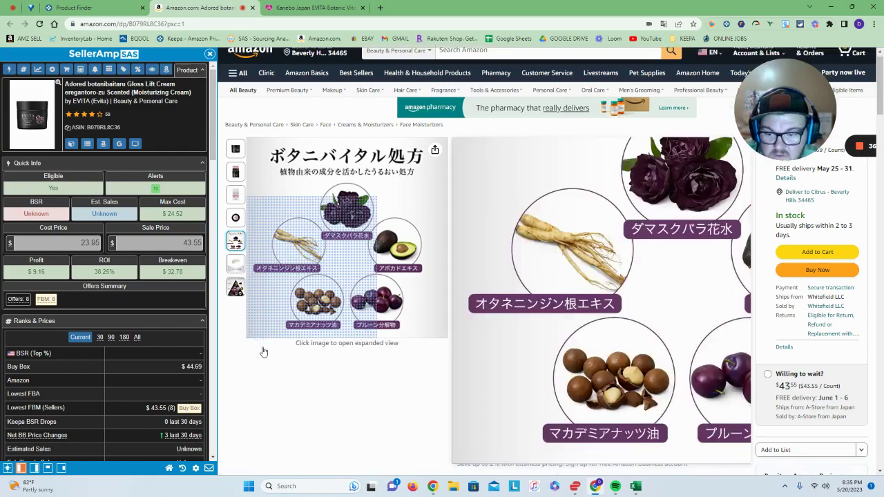
scroll(263, 345, down, 10)
scroll(371, 105, down, 3)
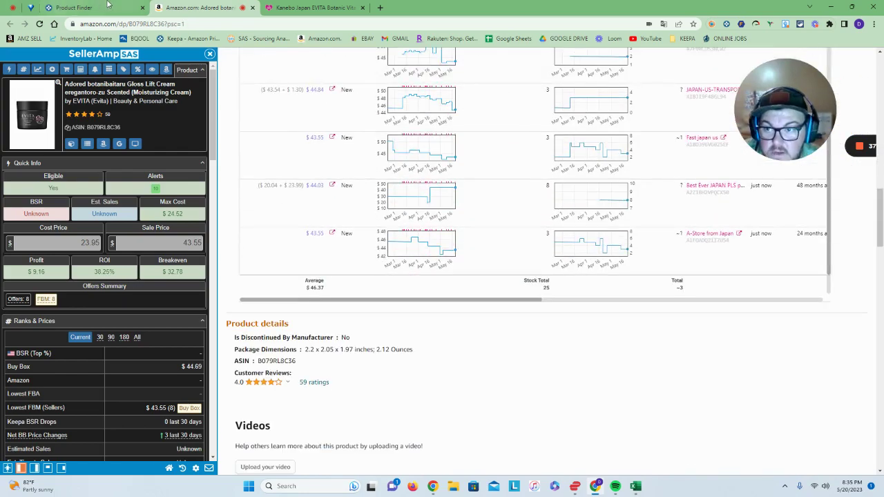
Return to the Keepa Product Finder results, preview the price graphs of products listed below the cream, and highlight the displayed row count
click(74, 8)
mouse_move(98, 311)
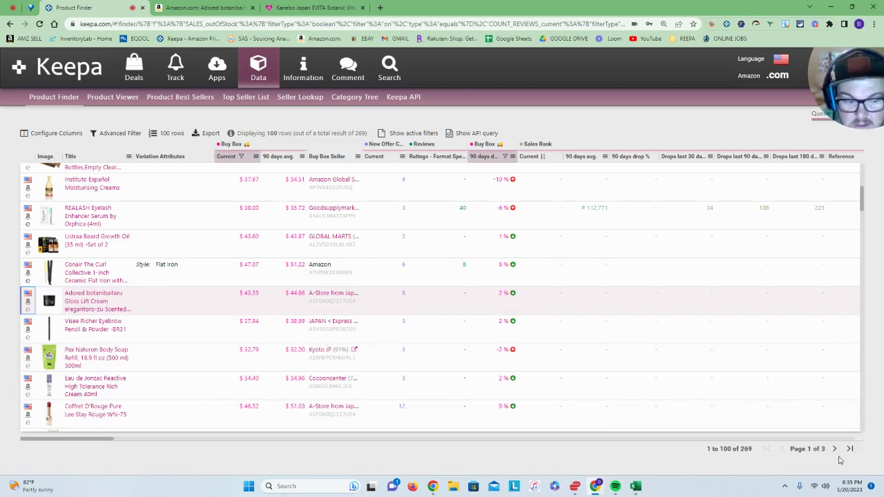
mouse_move(119, 329)
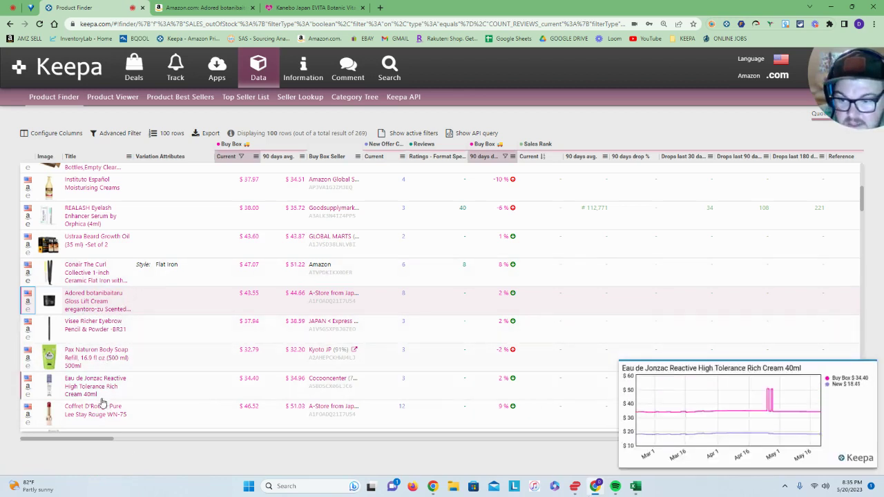
double_click(270, 133)
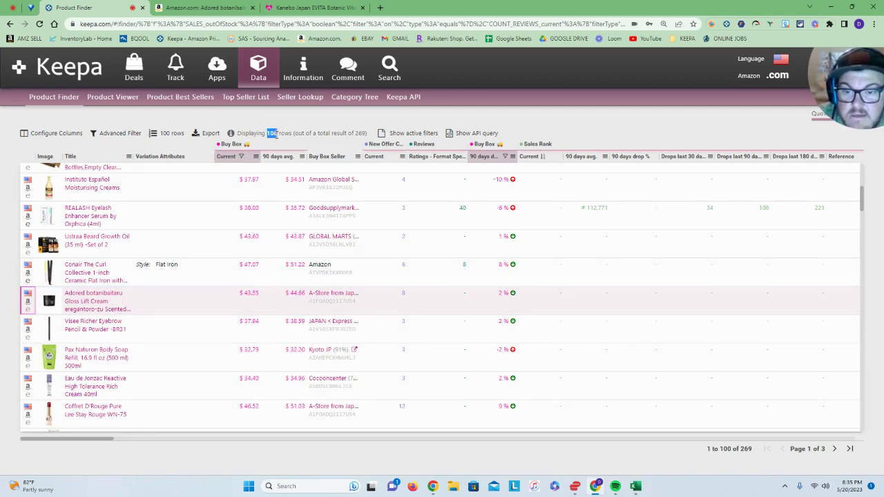
drag(290, 133, 270, 135)
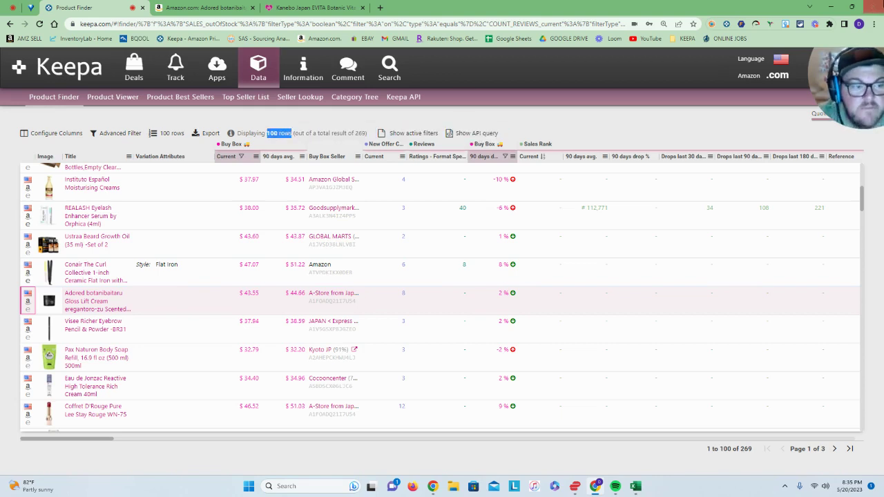
drag(866, 95, 744, 90)
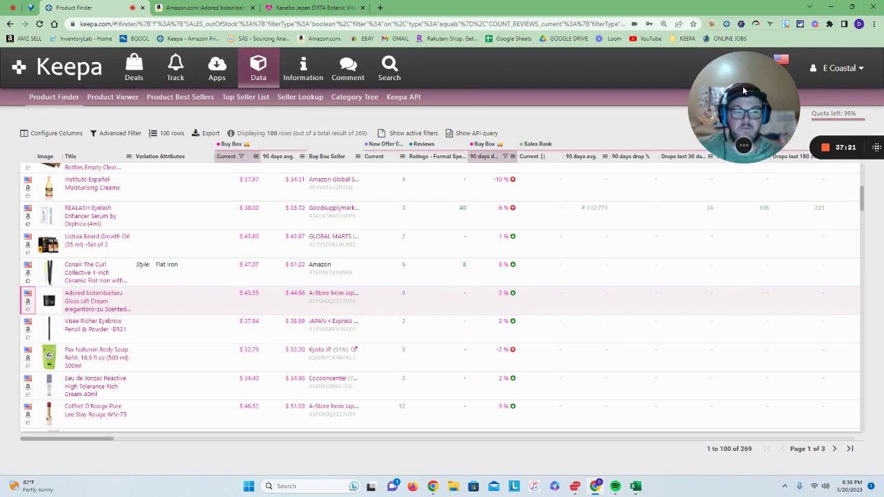